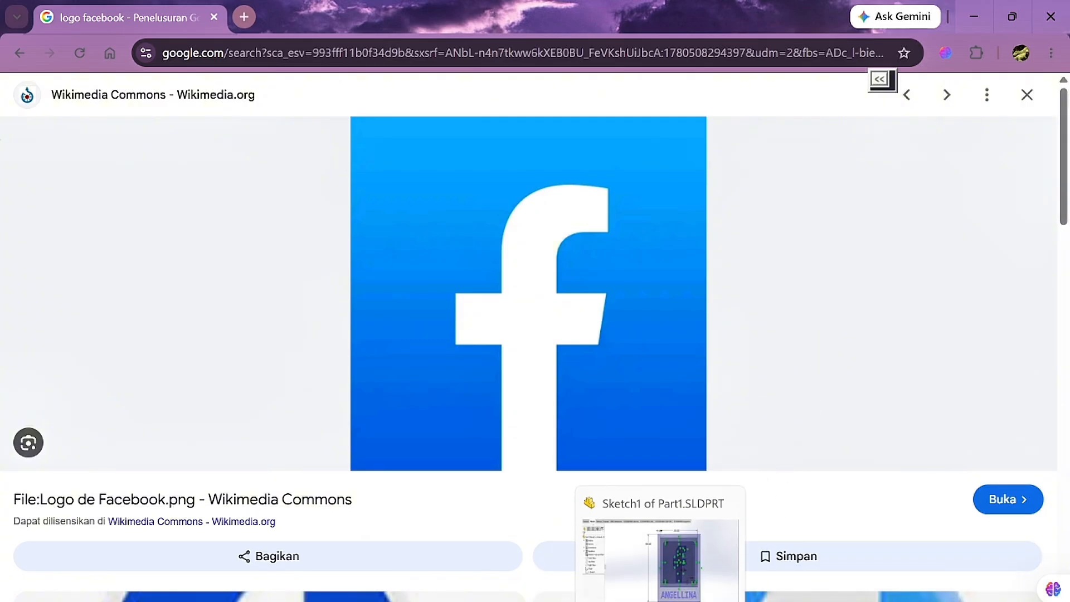
Switch to the SOLIDWORKS window and examine the logo plate sketch at an angle and from the front
click(660, 599)
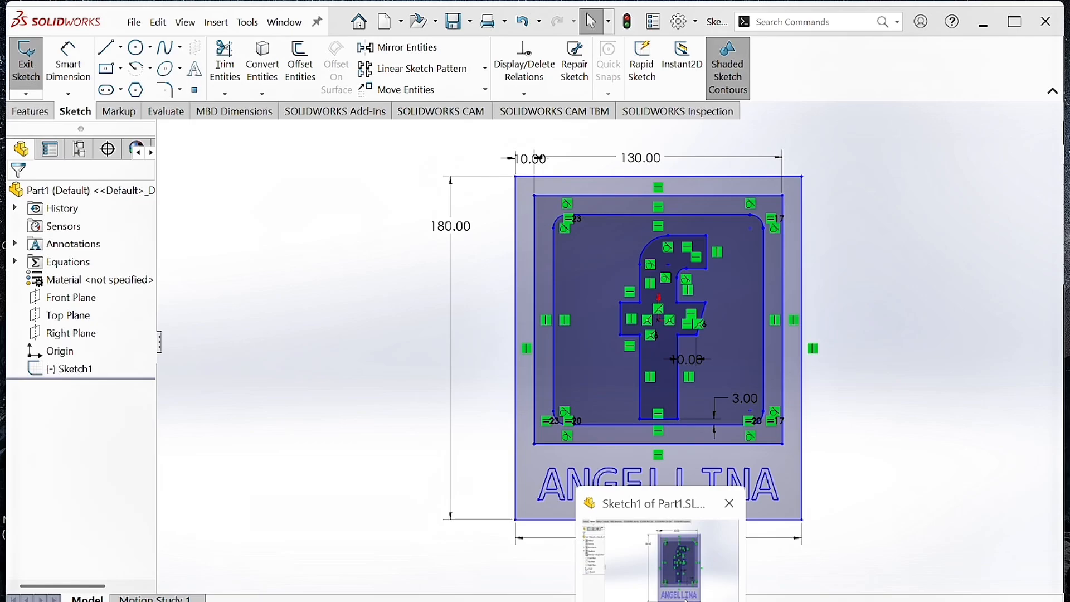
click(1010, 29)
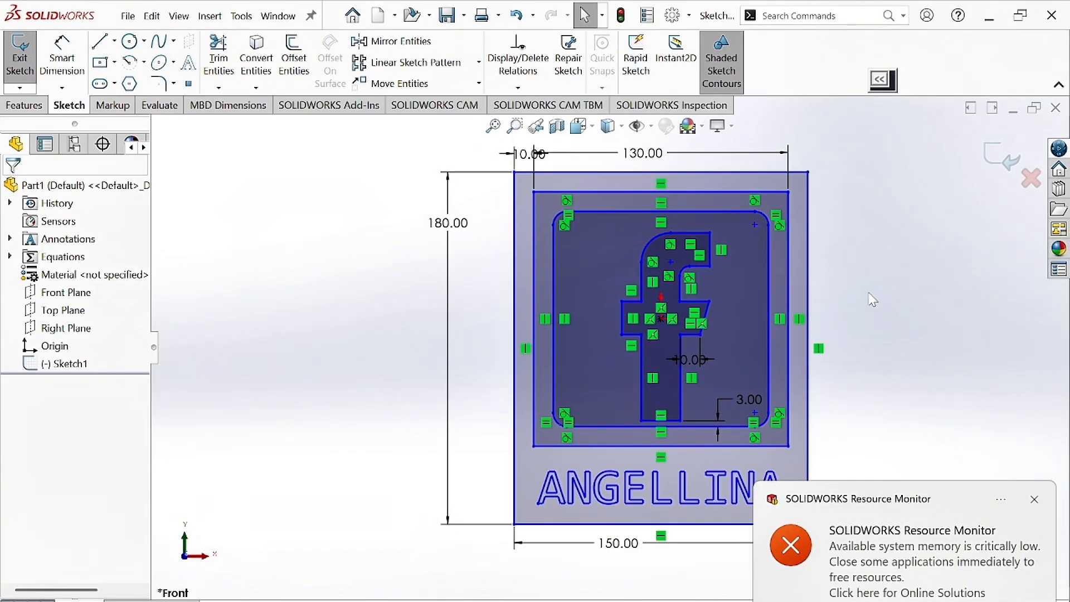
scroll(831, 283, up, 1)
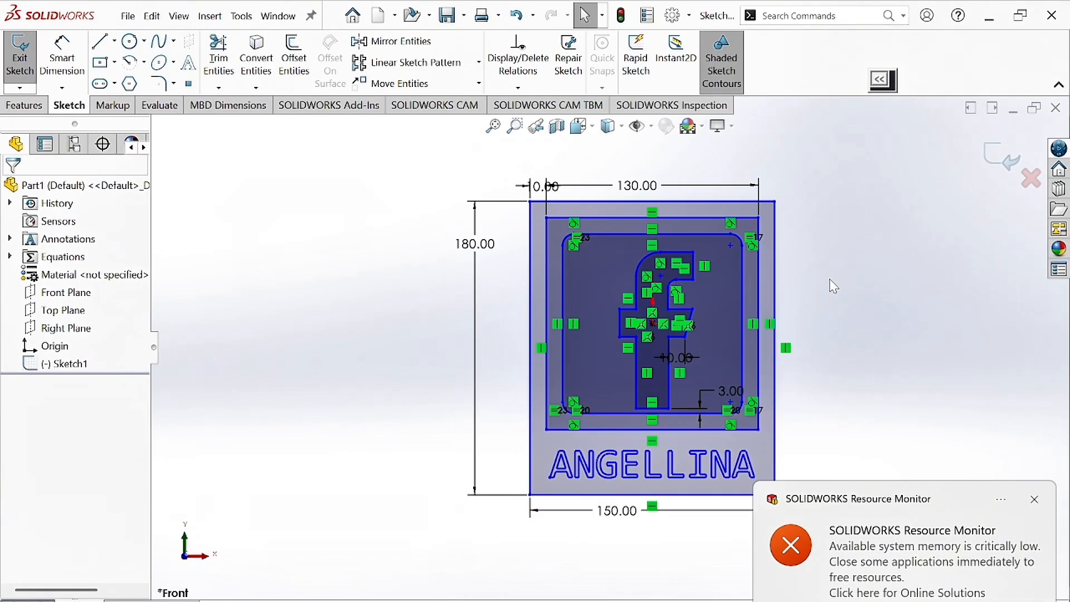
scroll(830, 279, down, 1)
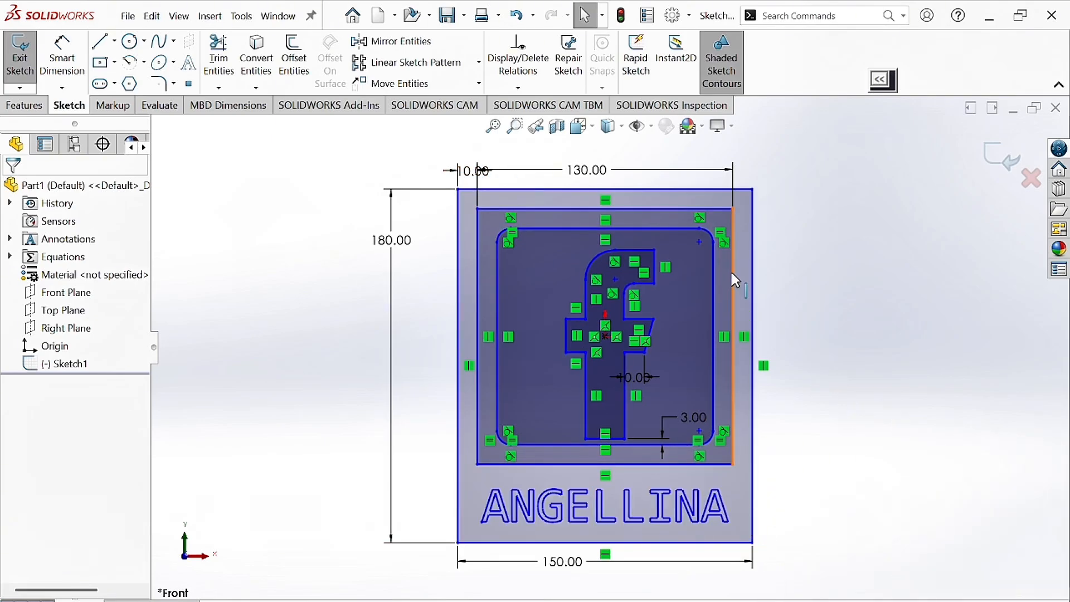
mouse_move(831, 363)
middle_down()
mouse_move(831, 351)
mouse_move(754, 396)
mouse_move(828, 358)
mouse_move(920, 396)
mouse_move(929, 426)
mouse_move(919, 433)
mouse_move(954, 495)
mouse_move(855, 441)
mouse_move(860, 449)
middle_up()
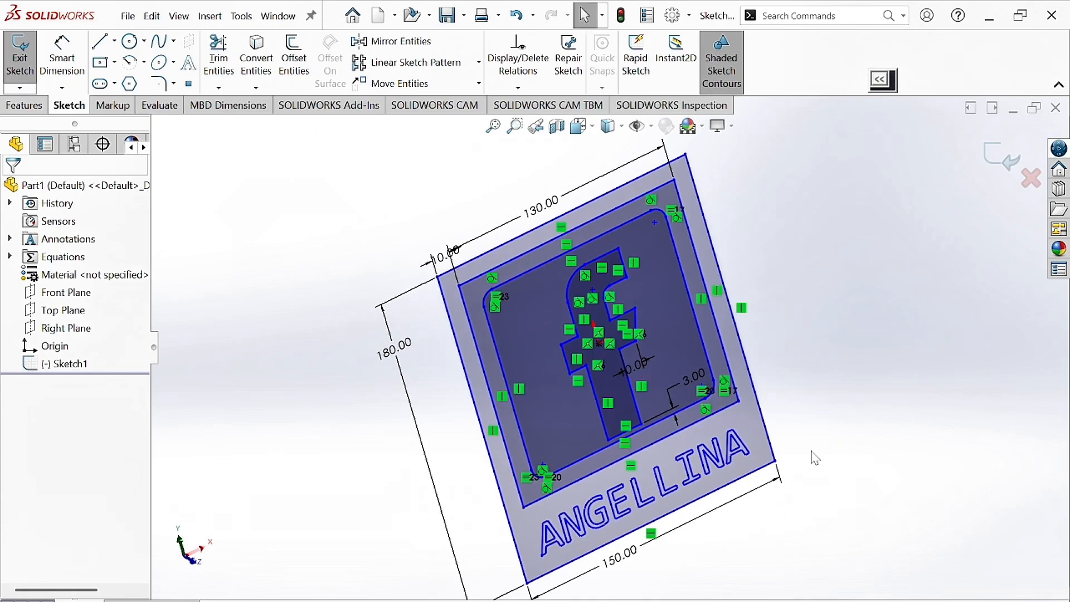
click(579, 126)
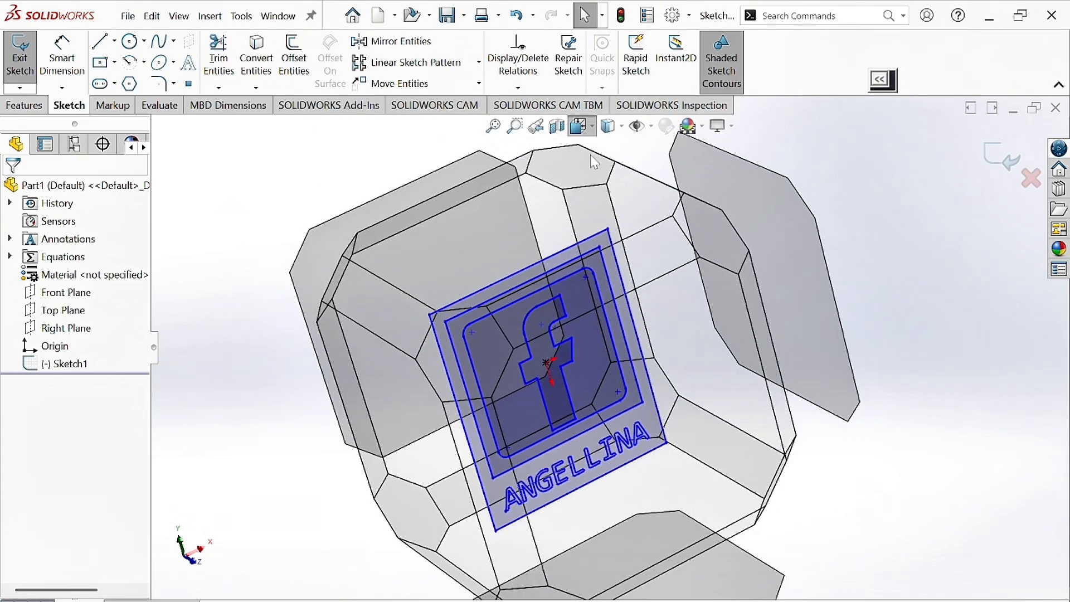
click(597, 192)
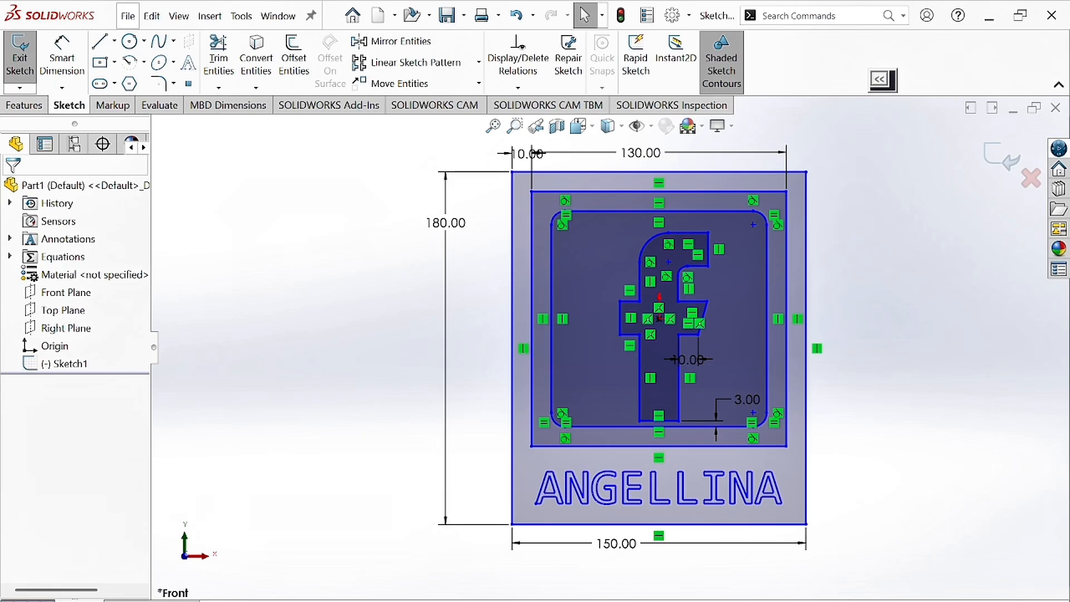
Switch to Mastercam and begin opening a file, with the file type set to All Files
click(747, 591)
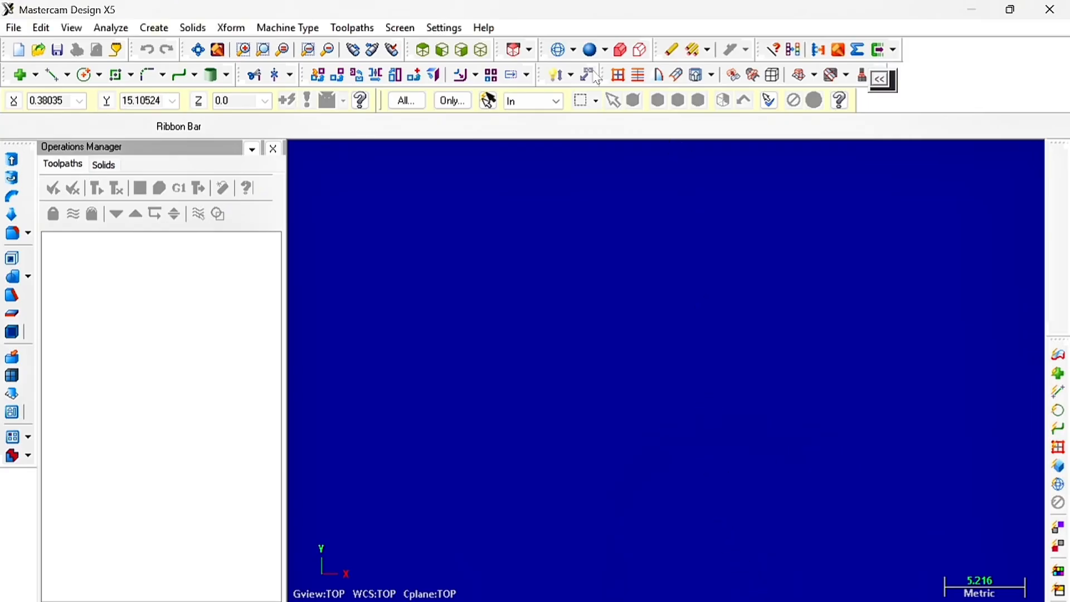
click(21, 29)
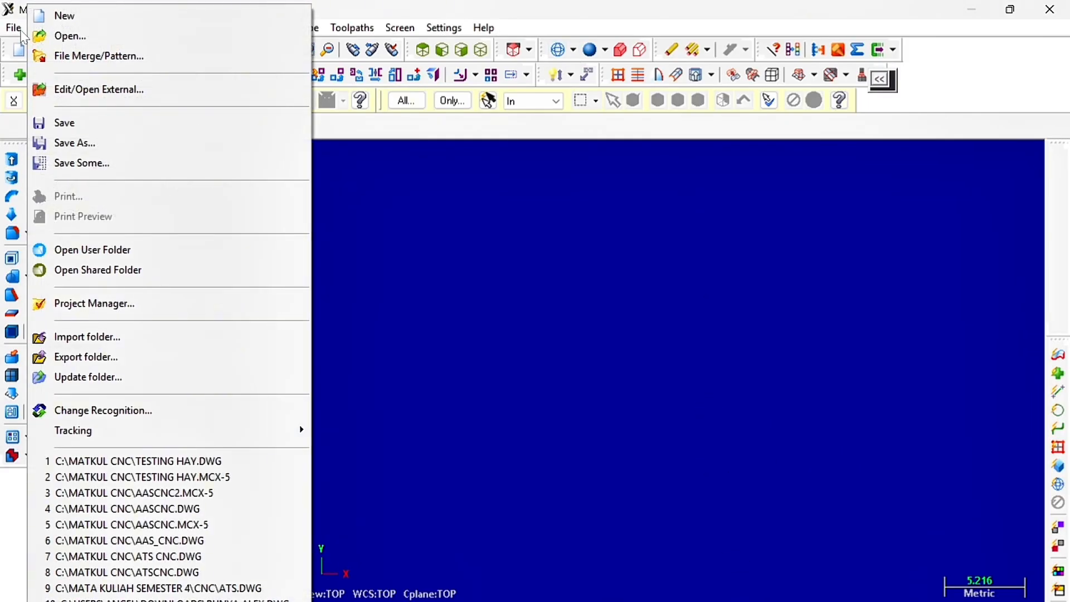
click(75, 35)
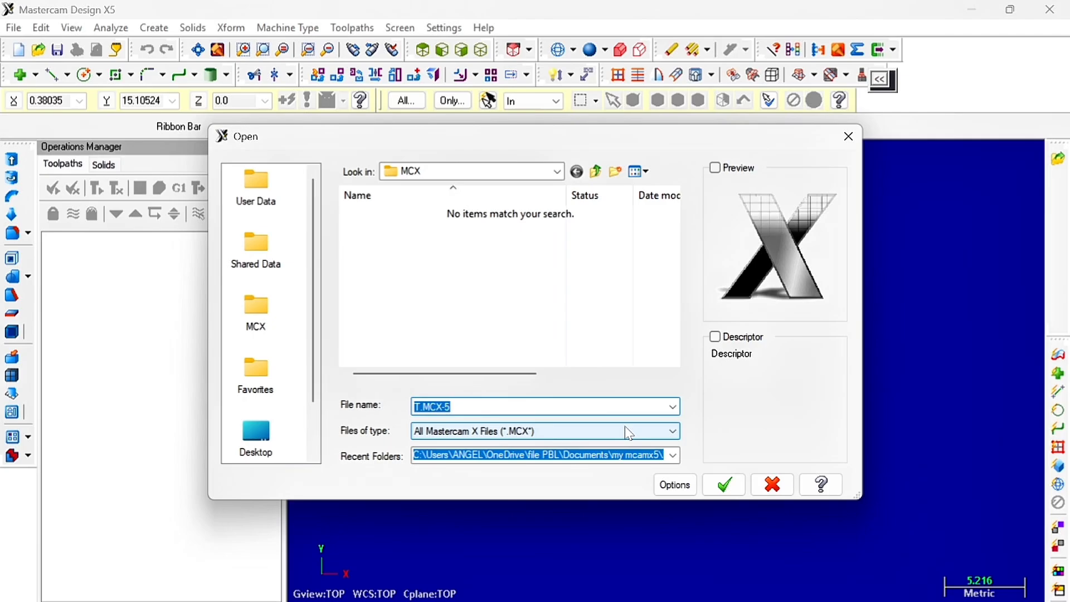
click(673, 431)
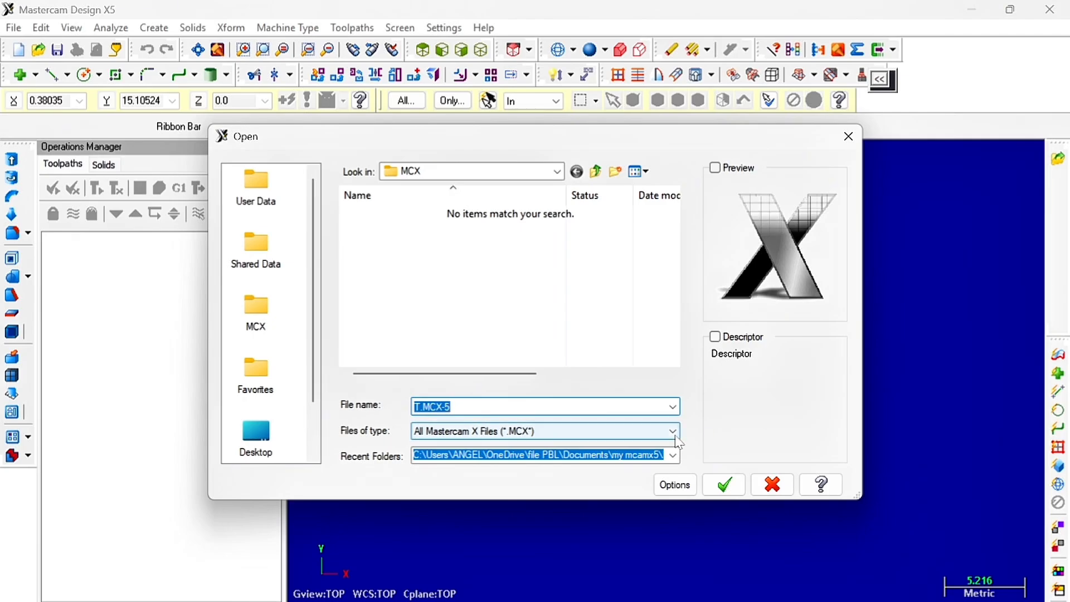
scroll(462, 390, down, 1)
click(462, 416)
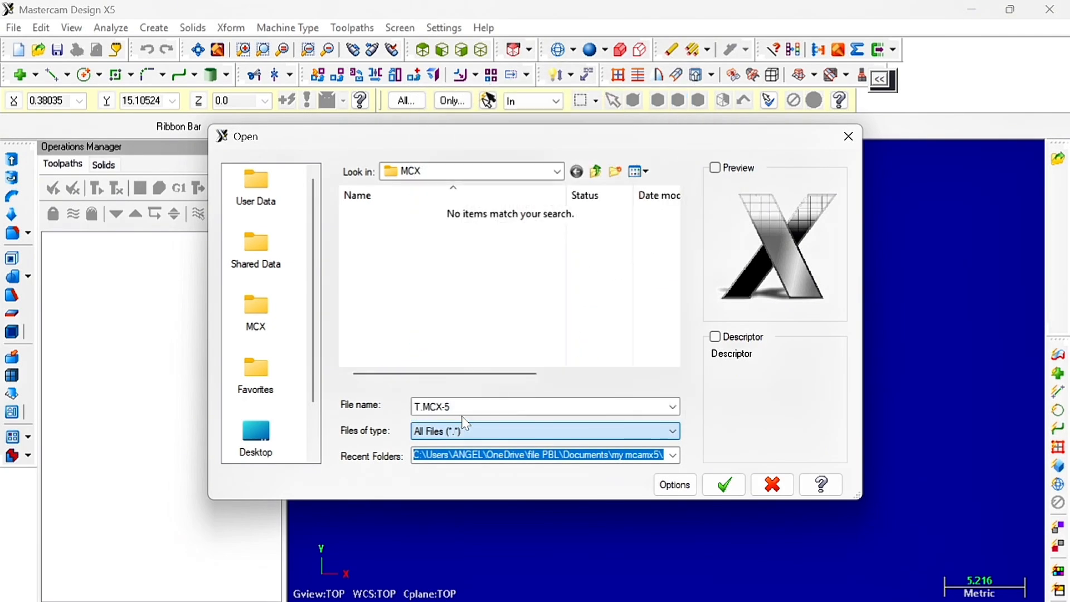
Open TESTING HAY.DWG from the MATKUL CNC folder on the C: drive
click(556, 173)
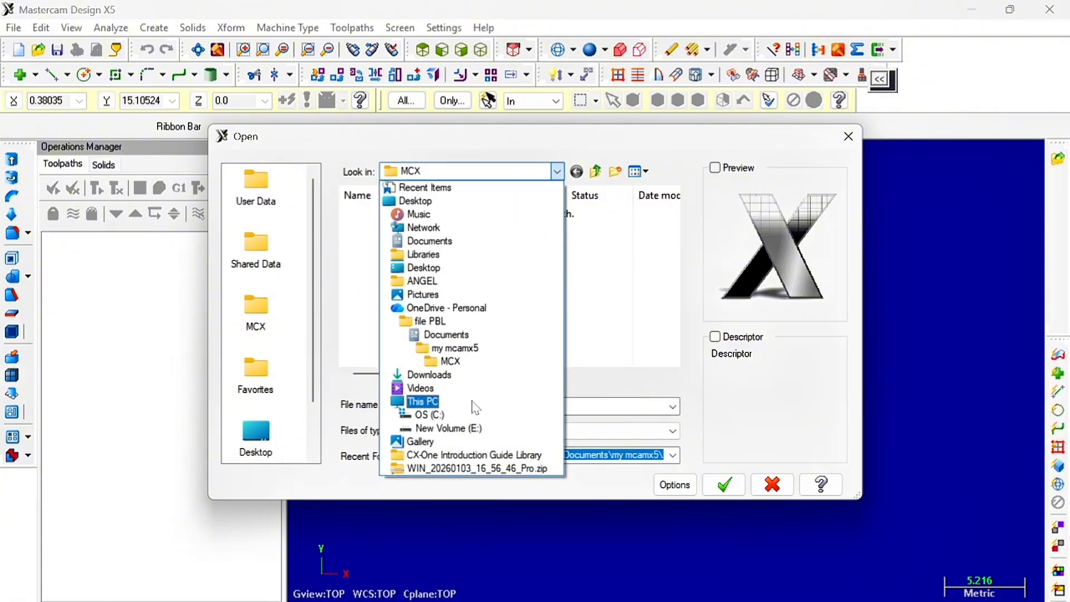
click(475, 401)
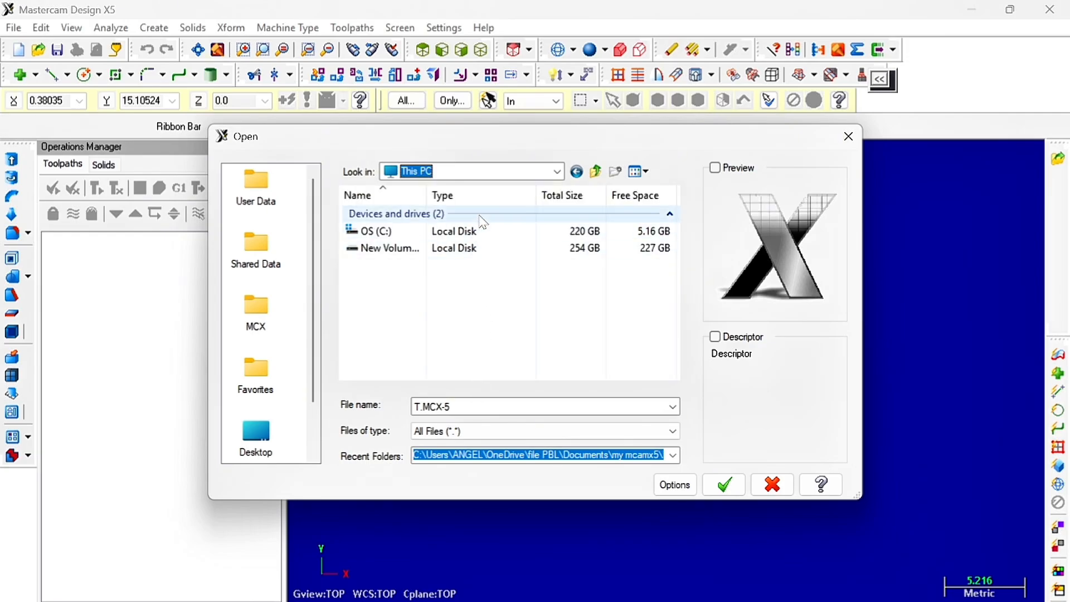
double_click(477, 233)
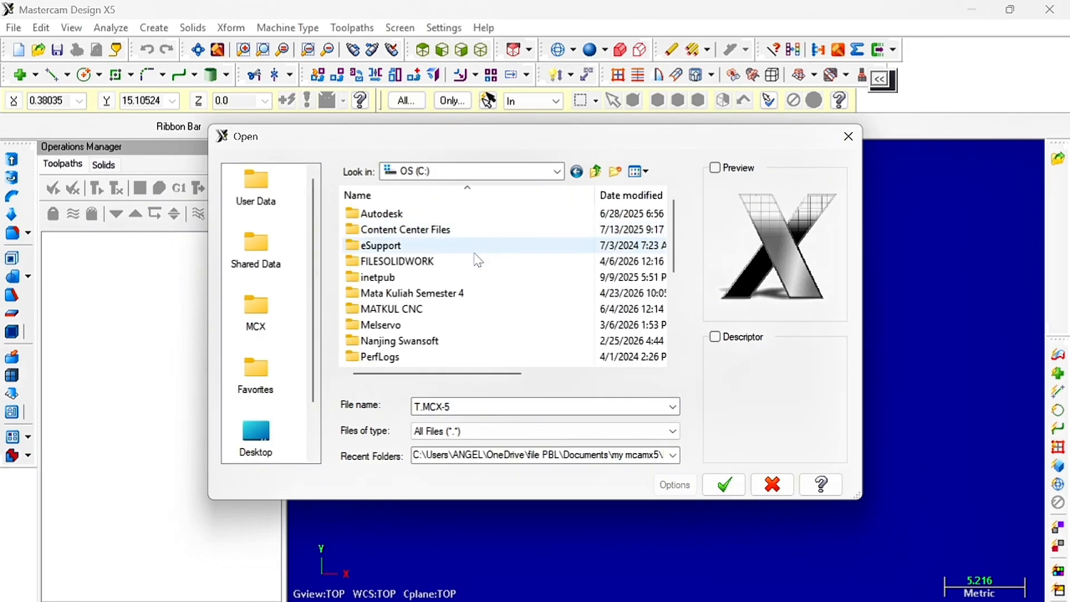
double_click(445, 309)
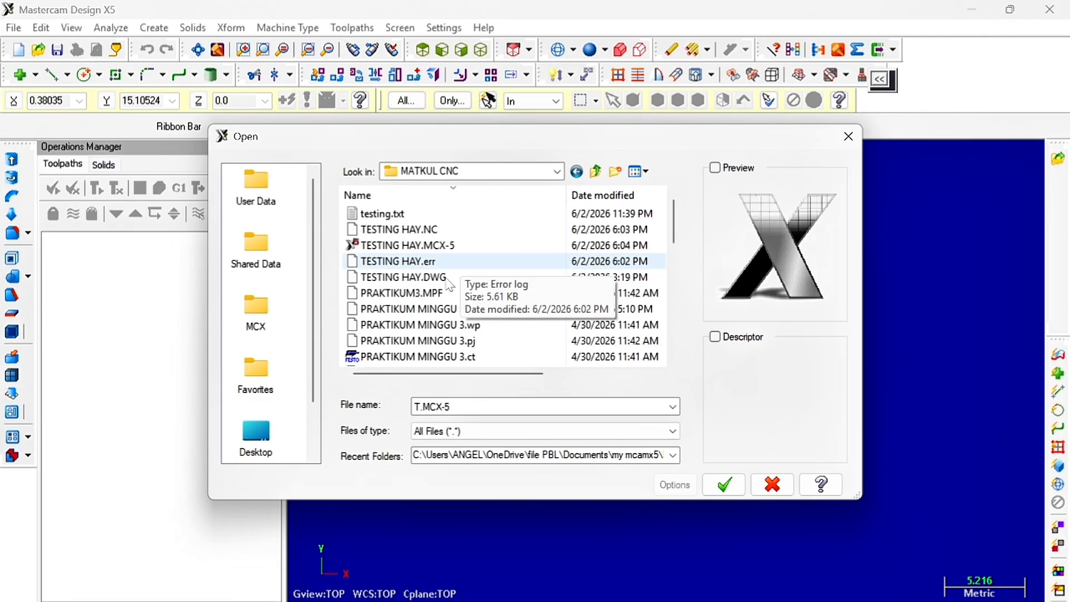
click(448, 279)
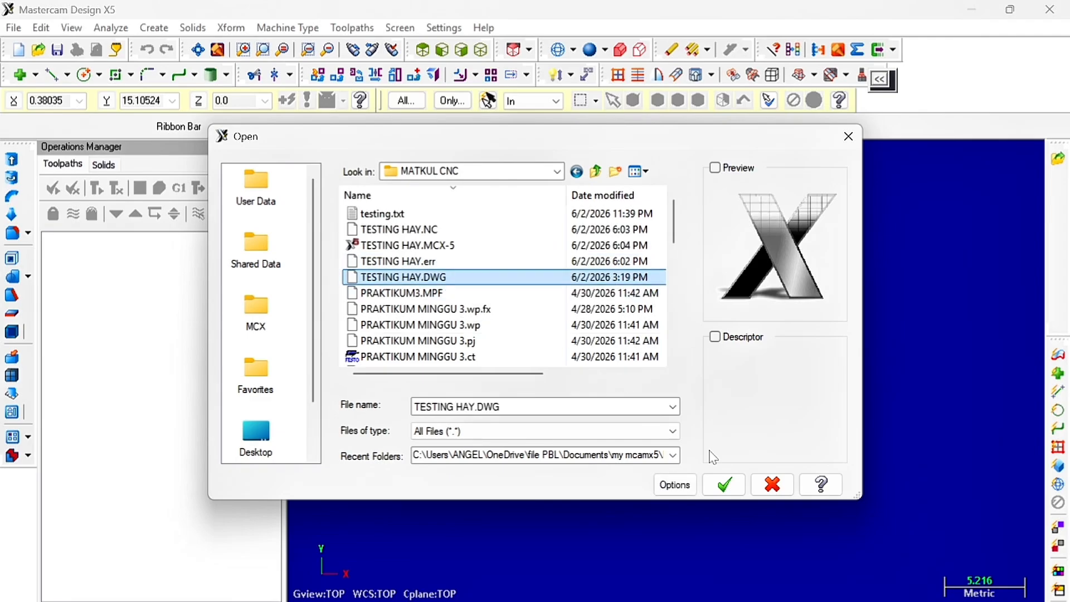
click(734, 493)
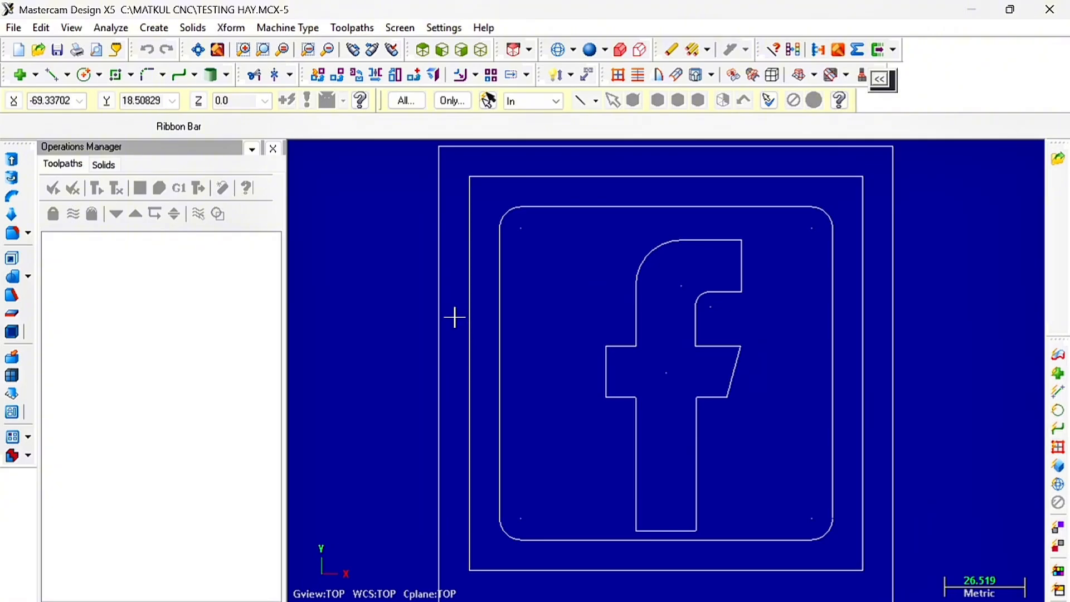
Move all the geometry to the origin, using the outer rectangle's lower-left corner as the point to translate from
click(198, 51)
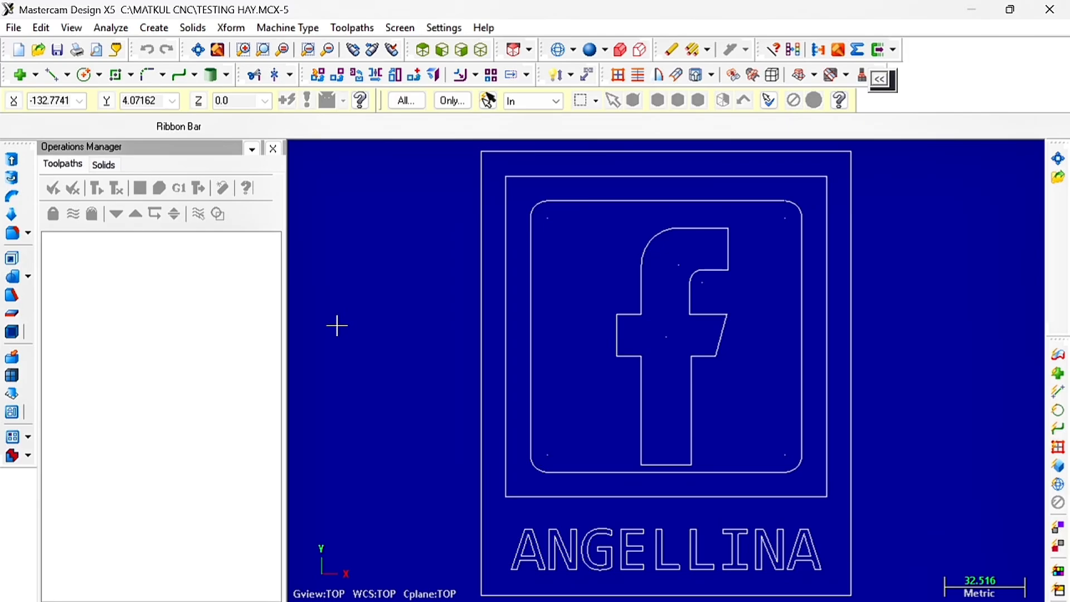
click(230, 28)
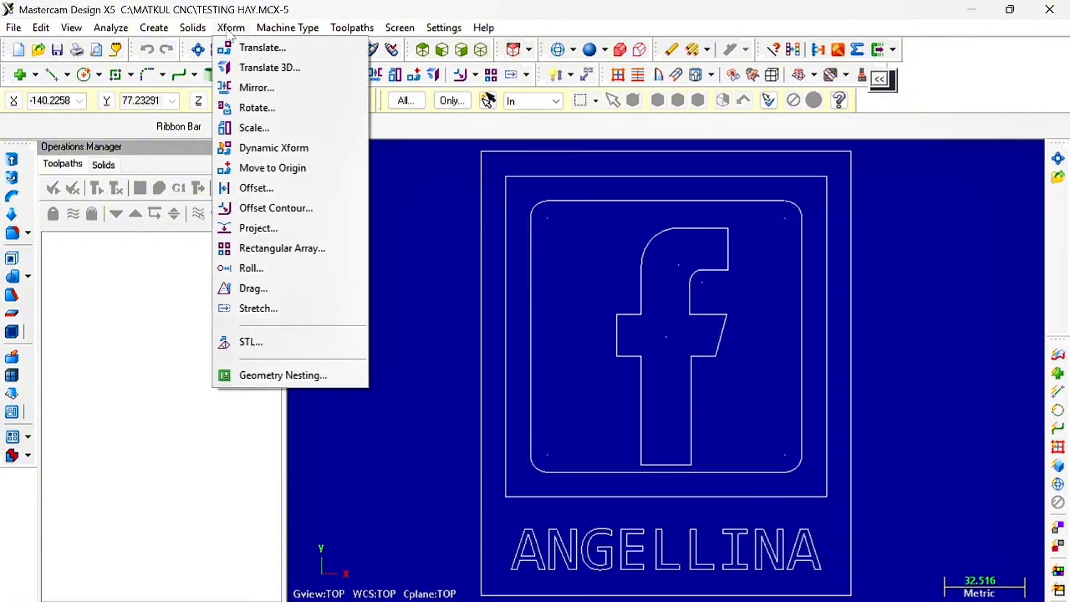
click(257, 169)
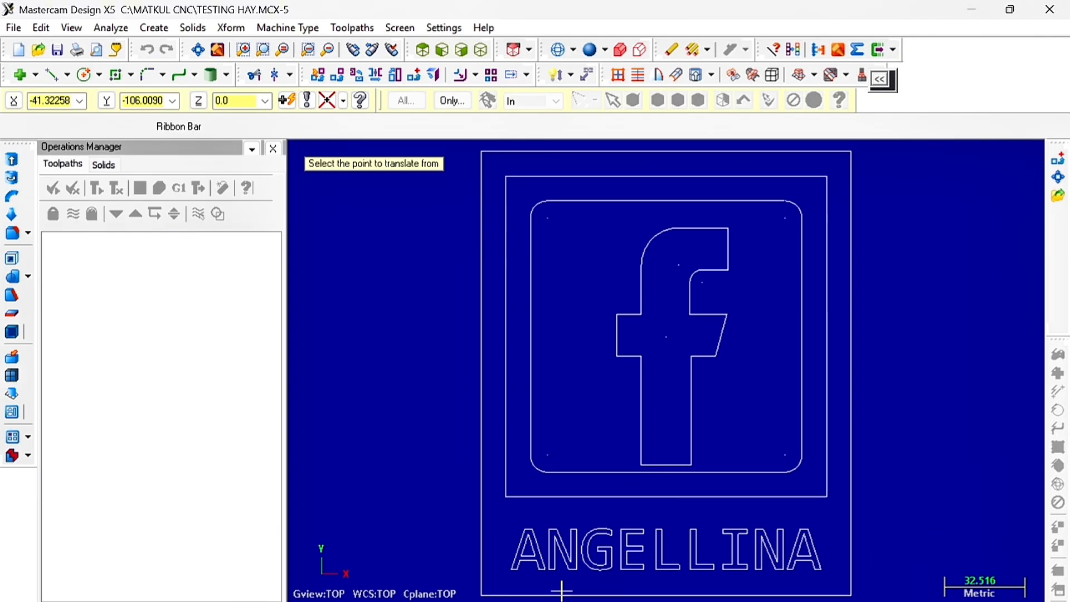
click(485, 594)
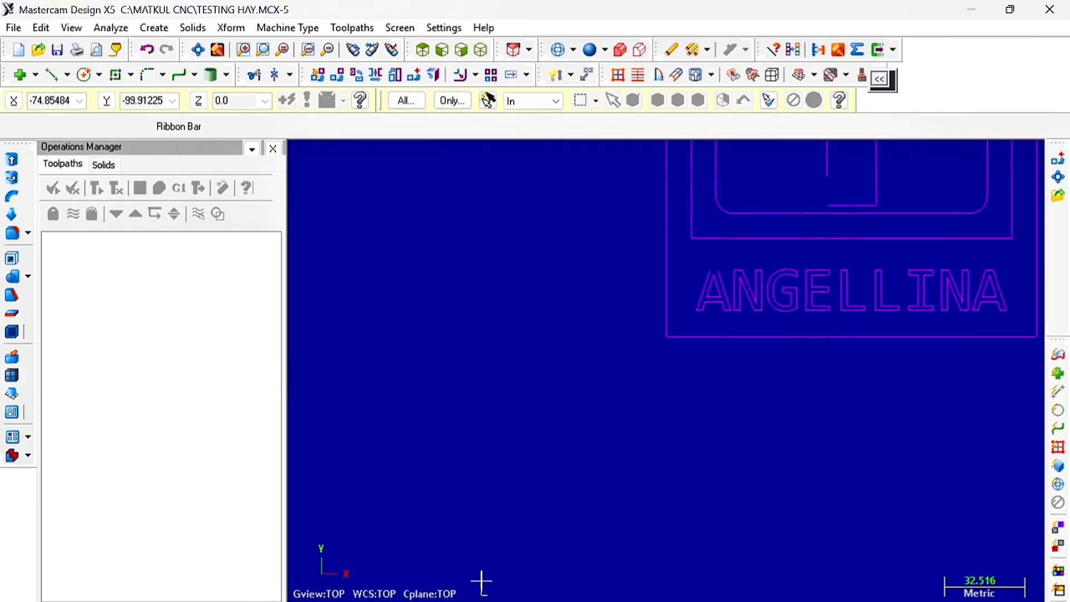
click(193, 54)
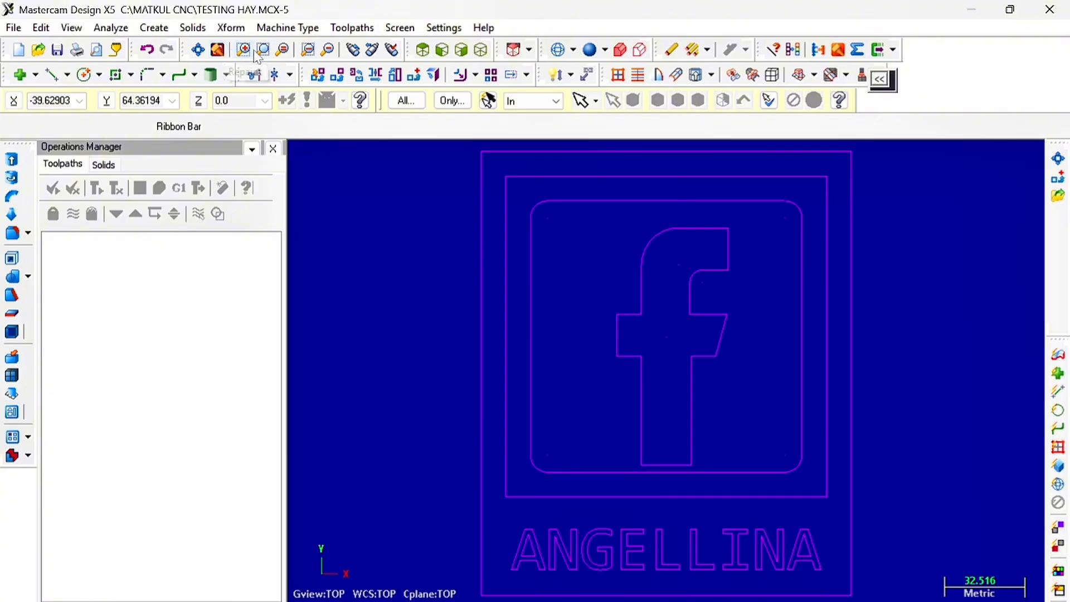
Set the machine type to the default mill
click(288, 28)
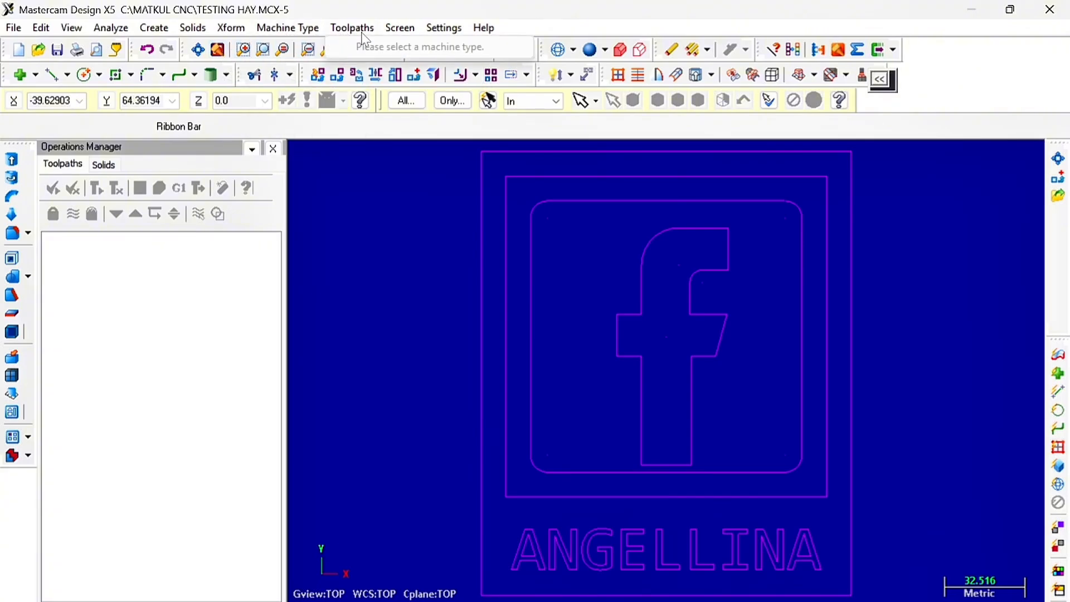
mouse_move(315, 42)
mouse_move(359, 29)
mouse_move(284, 49)
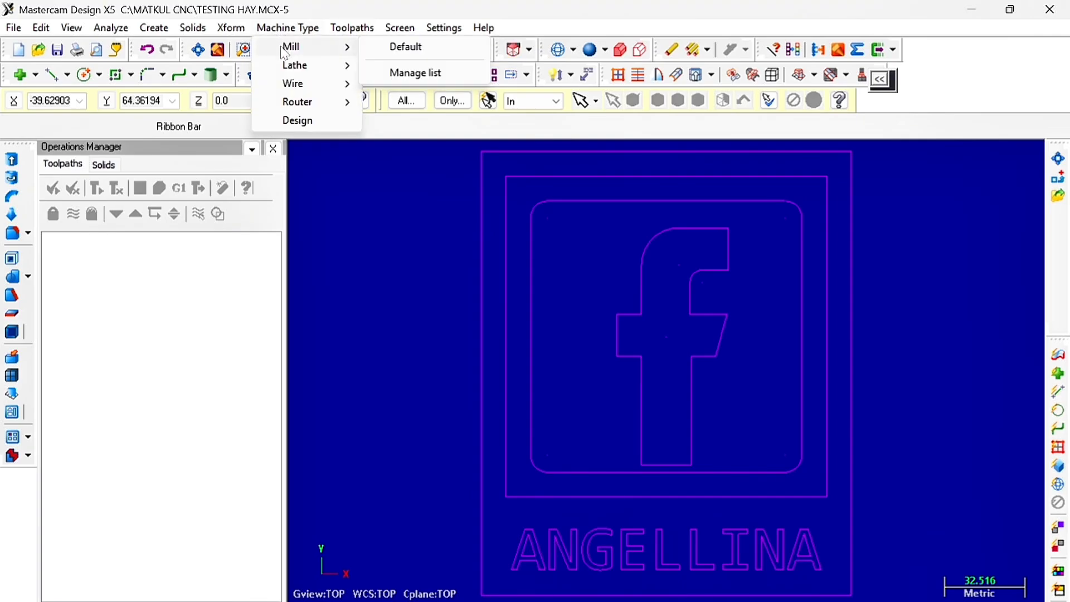
click(391, 51)
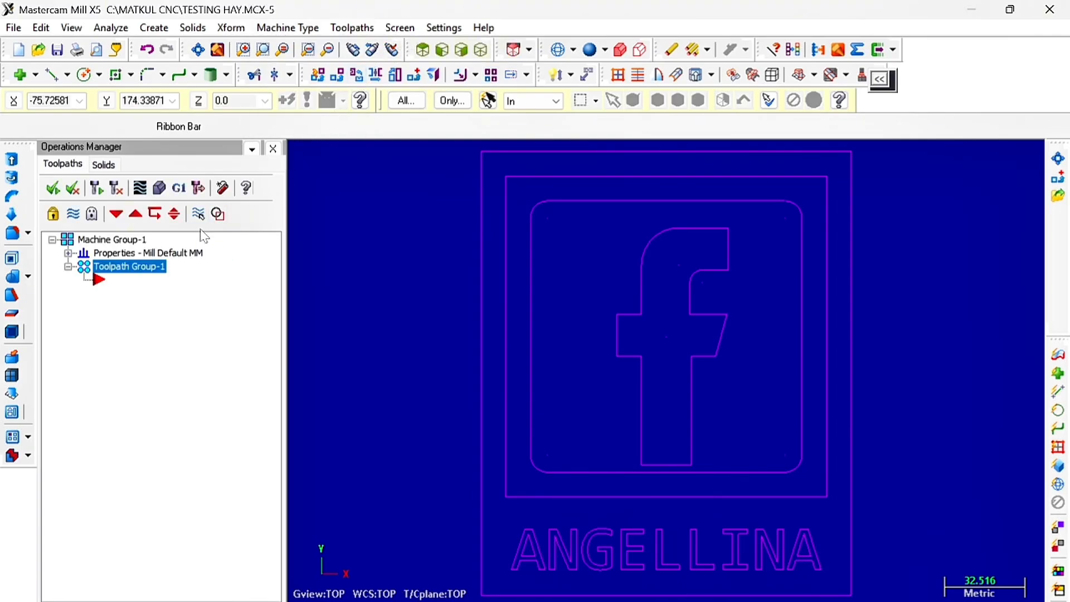
Define rectangular stock from a bounding box around all entities and set its Z thickness to 20 mm
click(67, 253)
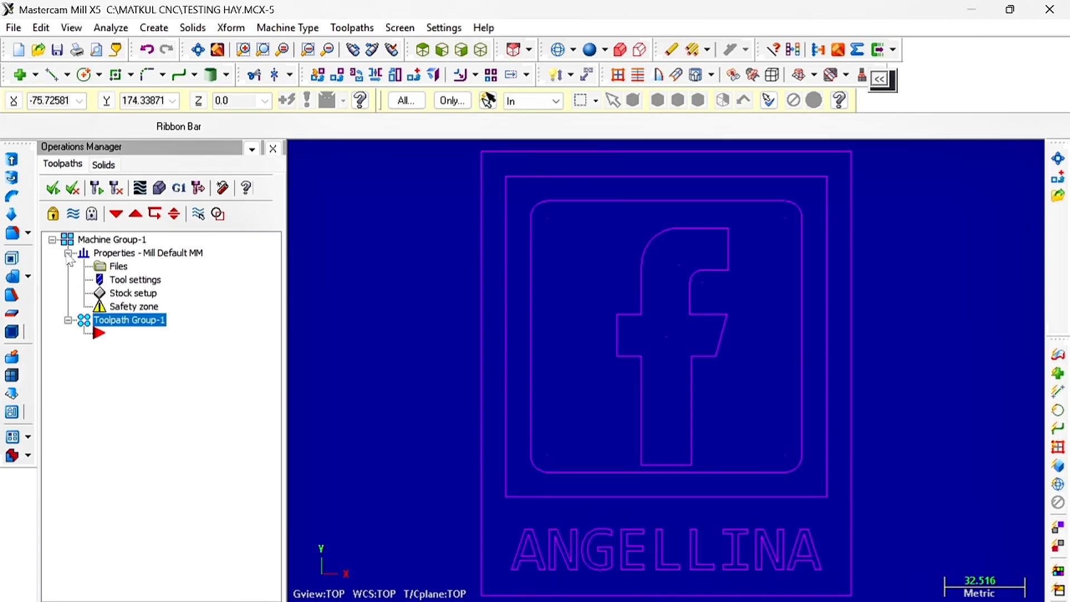
click(126, 297)
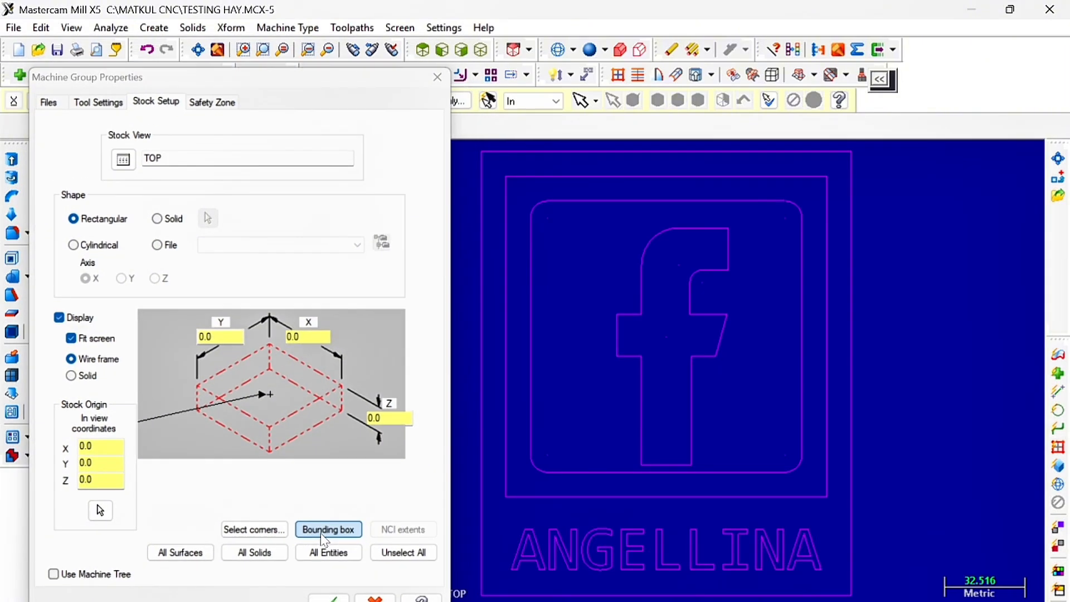
click(343, 530)
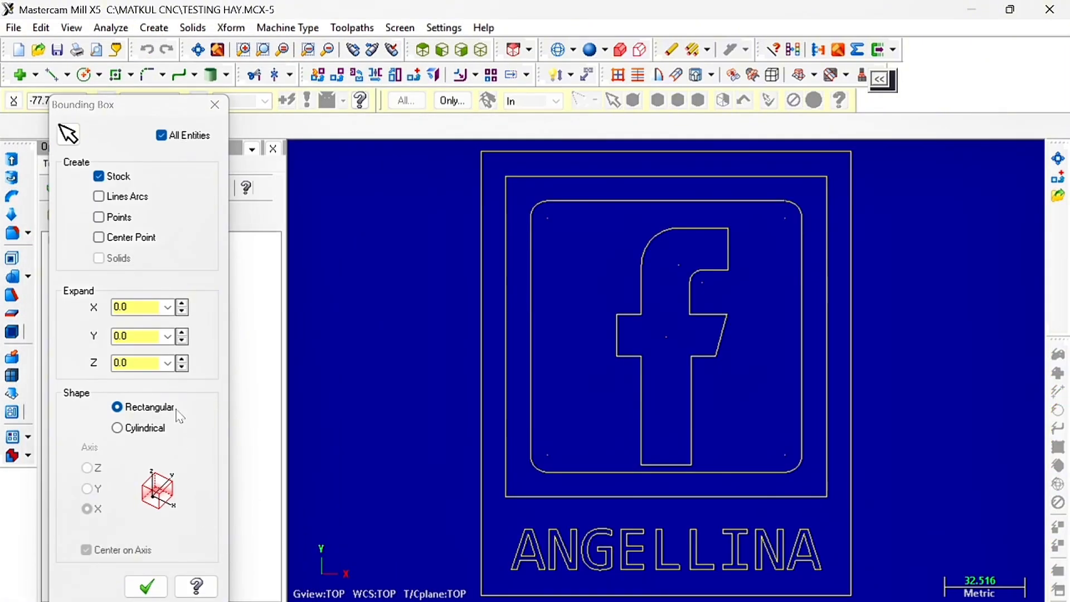
click(162, 594)
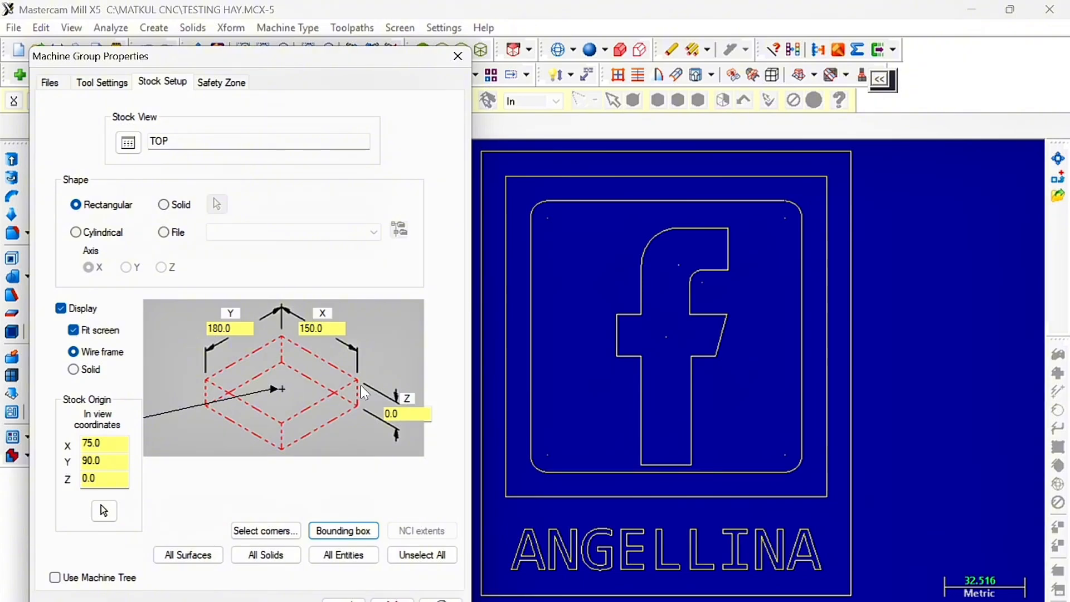
double_click(393, 413)
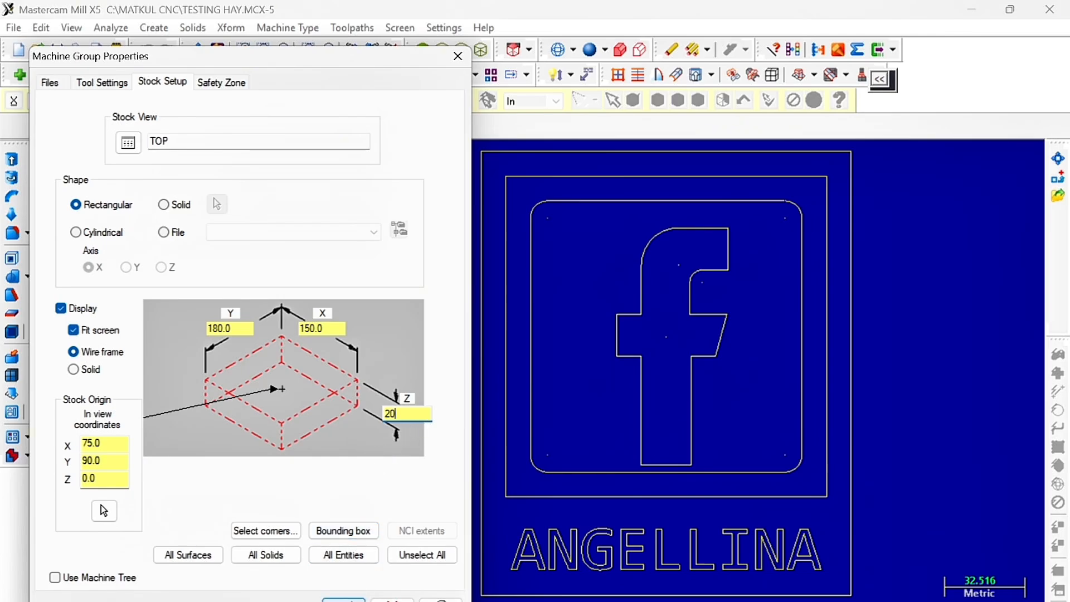
click(344, 599)
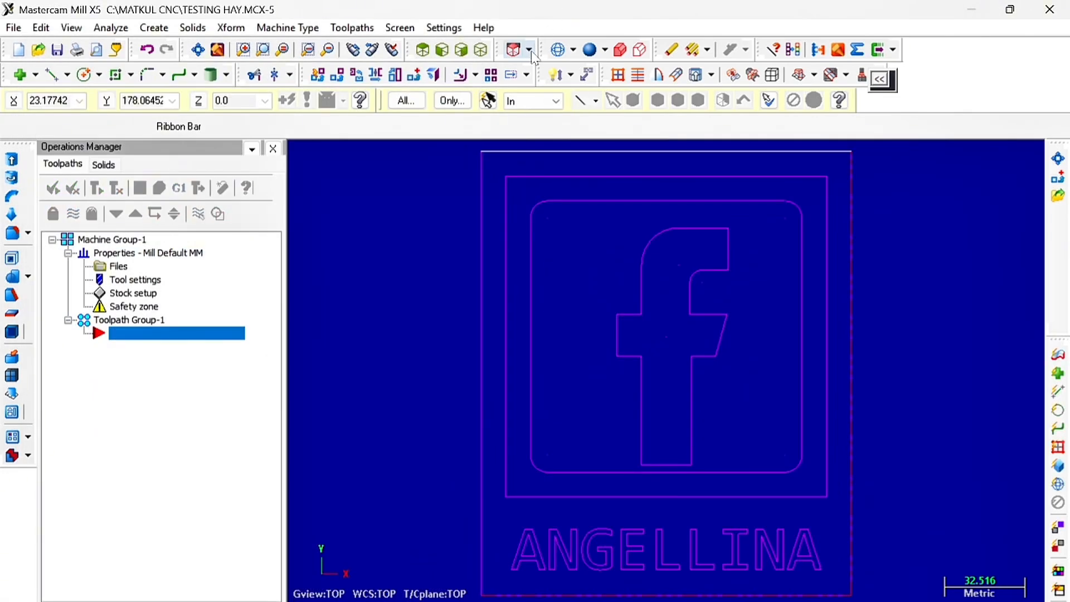
Inspect the stock outline around the logo plate in isometric view
click(481, 52)
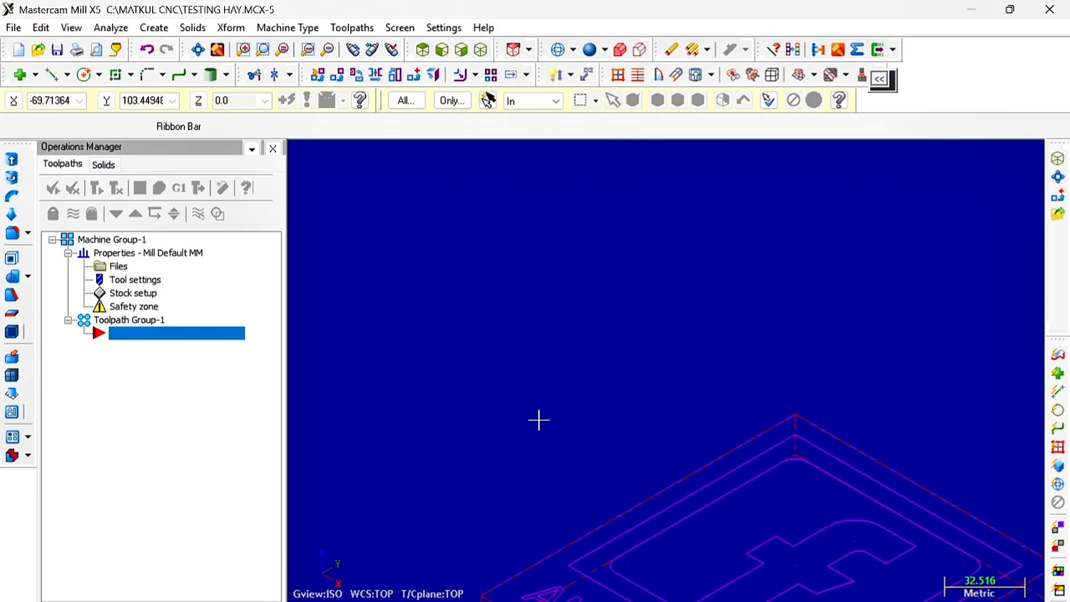
scroll(736, 473, down, 5)
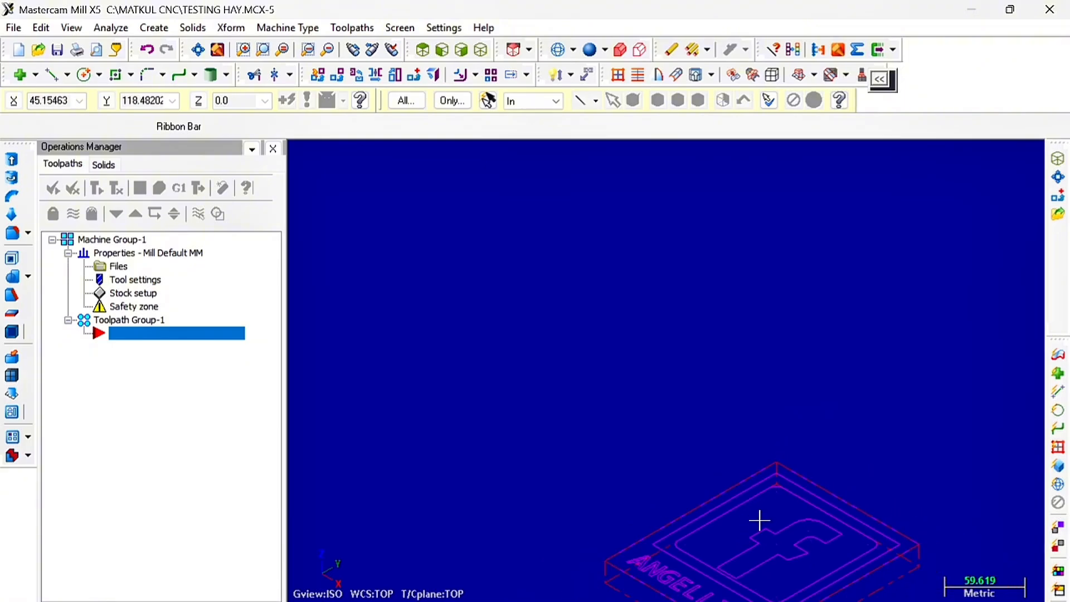
scroll(790, 573, up, 2)
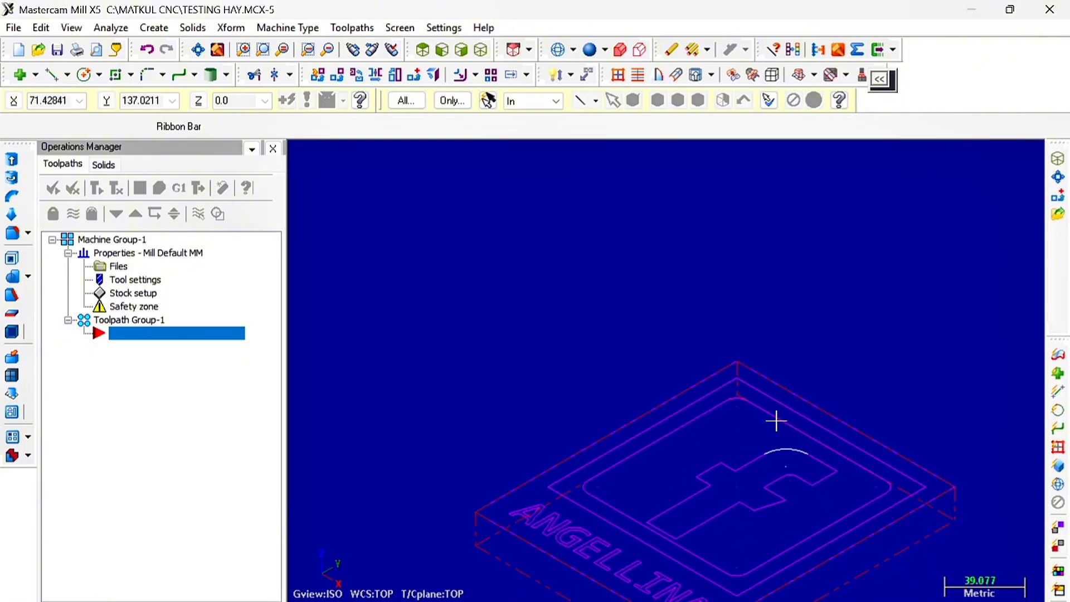
click(198, 52)
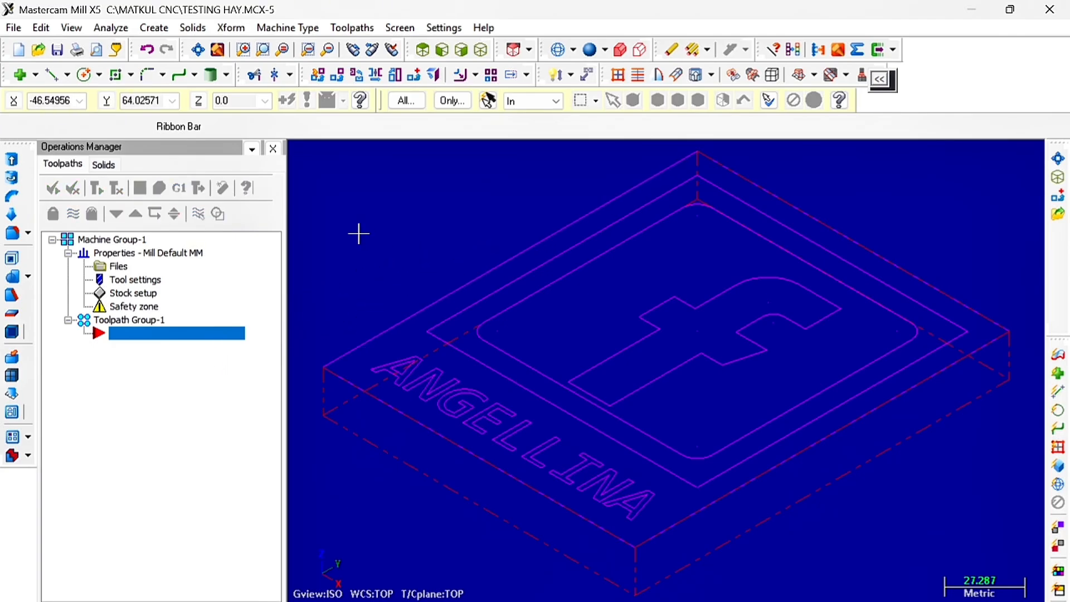
right_click(126, 337)
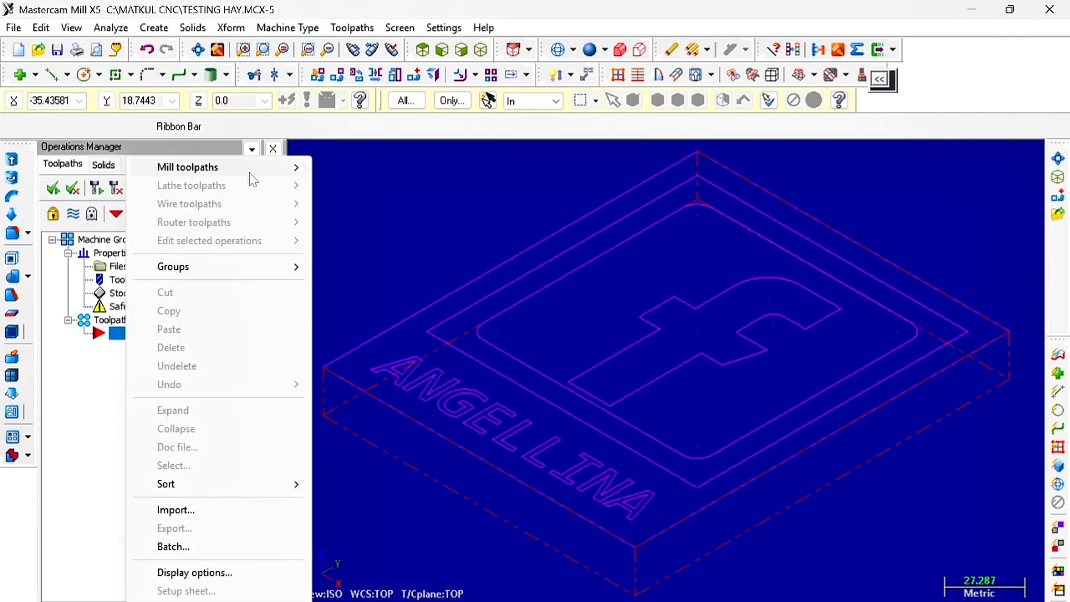
mouse_move(272, 172)
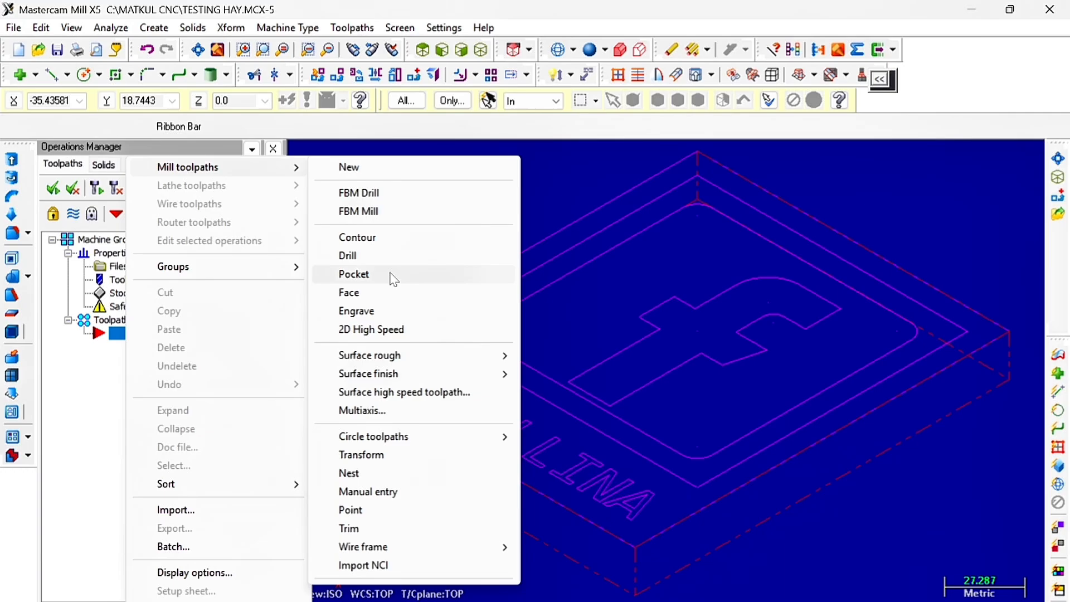
click(73, 382)
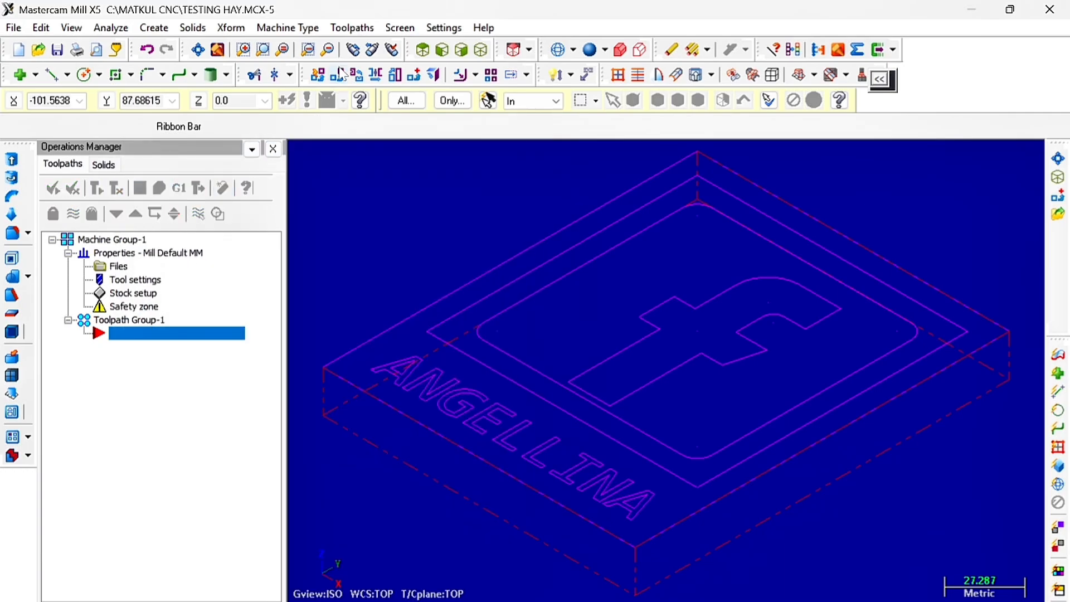
Start a Pocket toolpath and accept TESTING HAY as the NC name
click(352, 28)
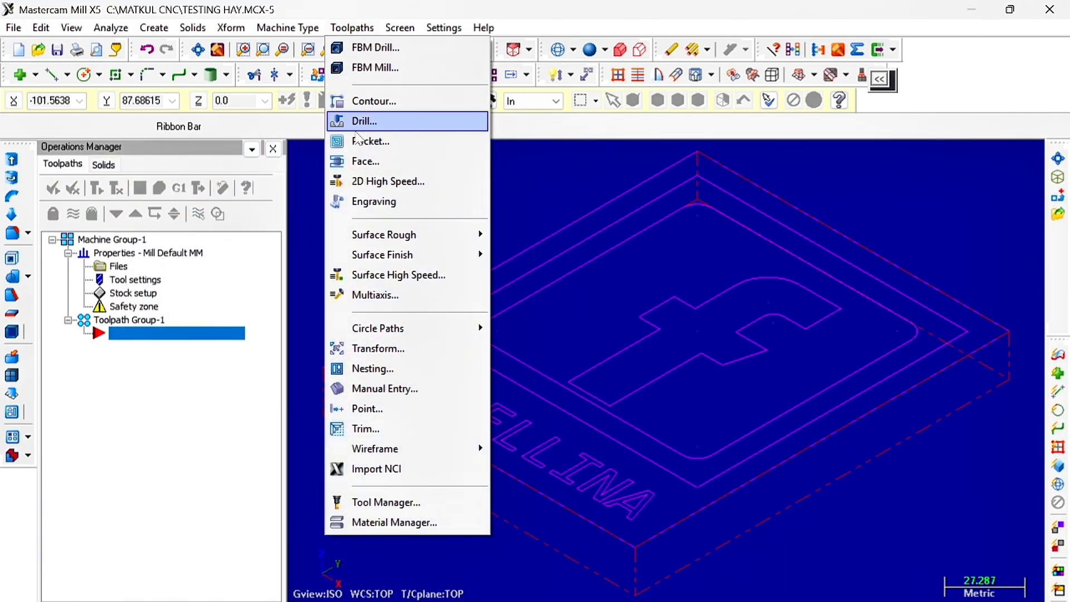
click(363, 143)
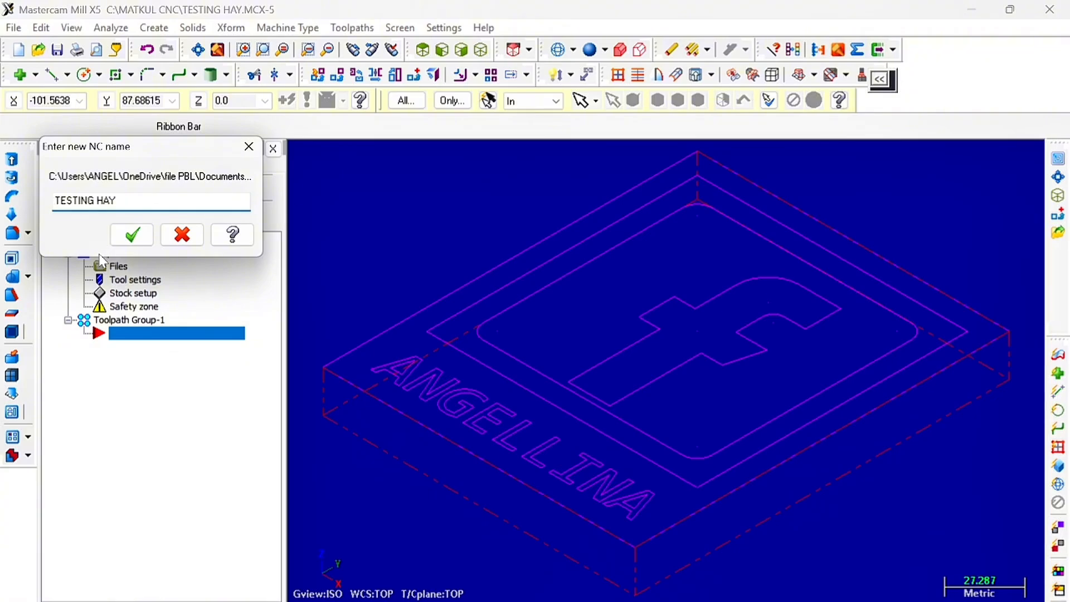
click(131, 235)
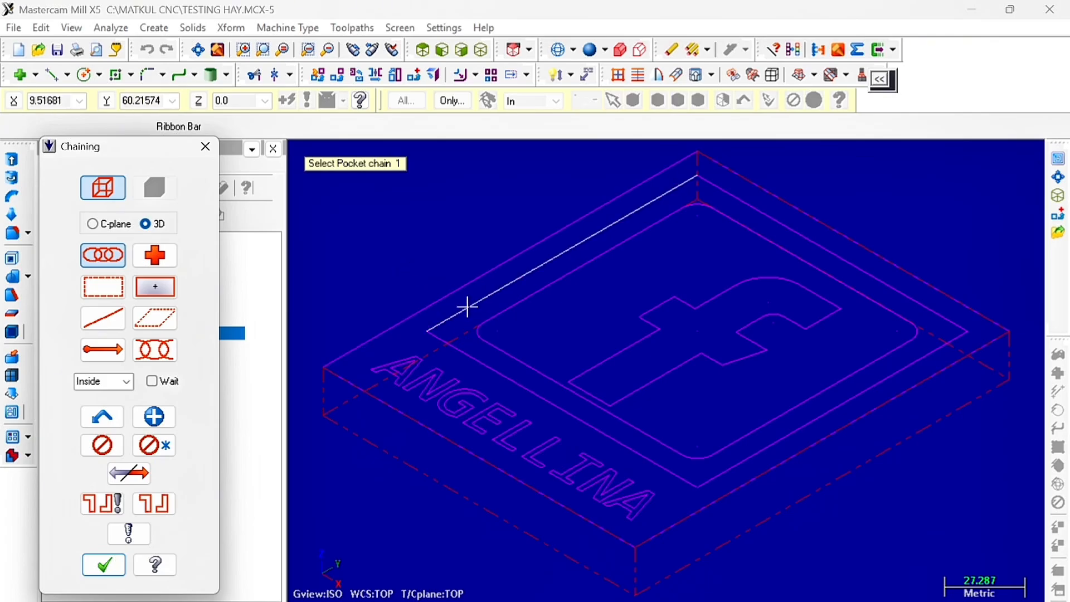
Chain the logo's square frame, the rounded inner square and the "f" outline for the pocket, reversing the direction of the "f" chain
click(467, 307)
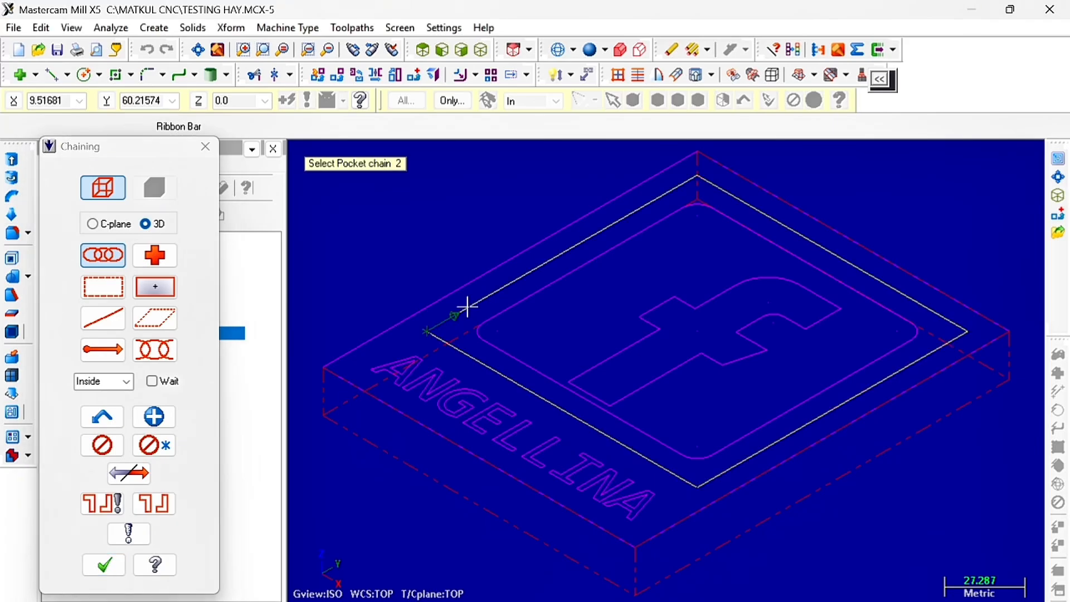
click(505, 306)
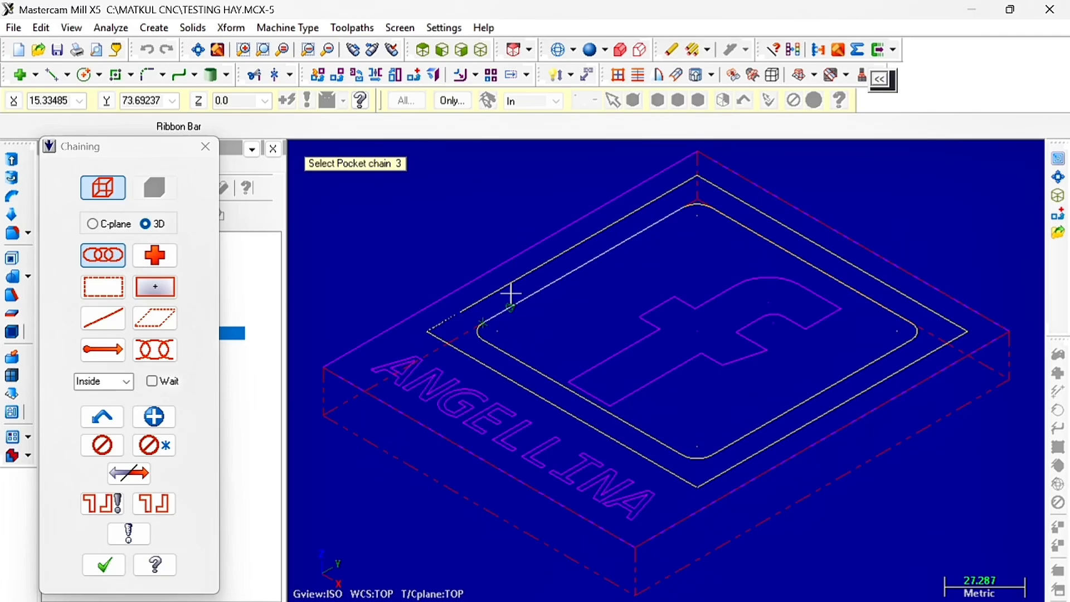
click(622, 351)
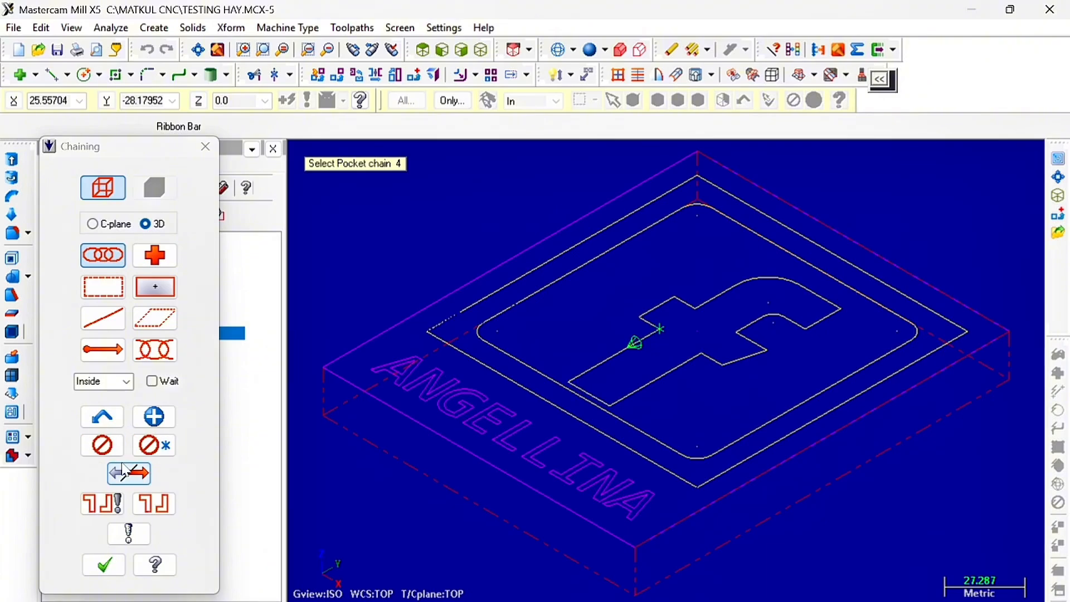
click(127, 475)
Add the outlines of all the name letters to the pocket chains, including the inner triangles of the first and last letters, and accept the chains
scroll(439, 430, up, 3)
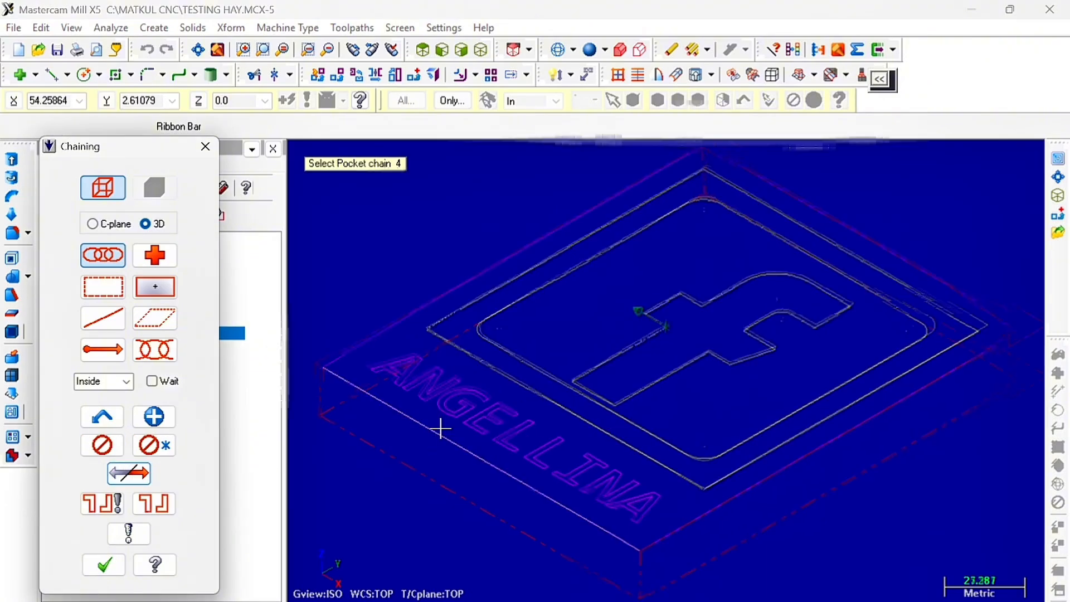
scroll(439, 428, up, 1)
scroll(458, 499, up, 1)
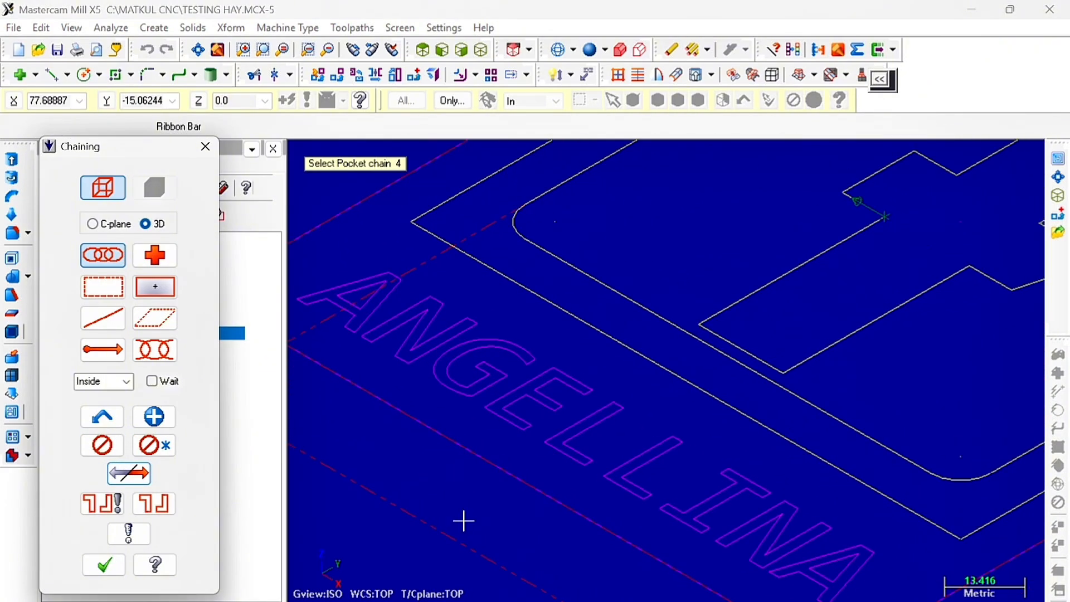
click(339, 285)
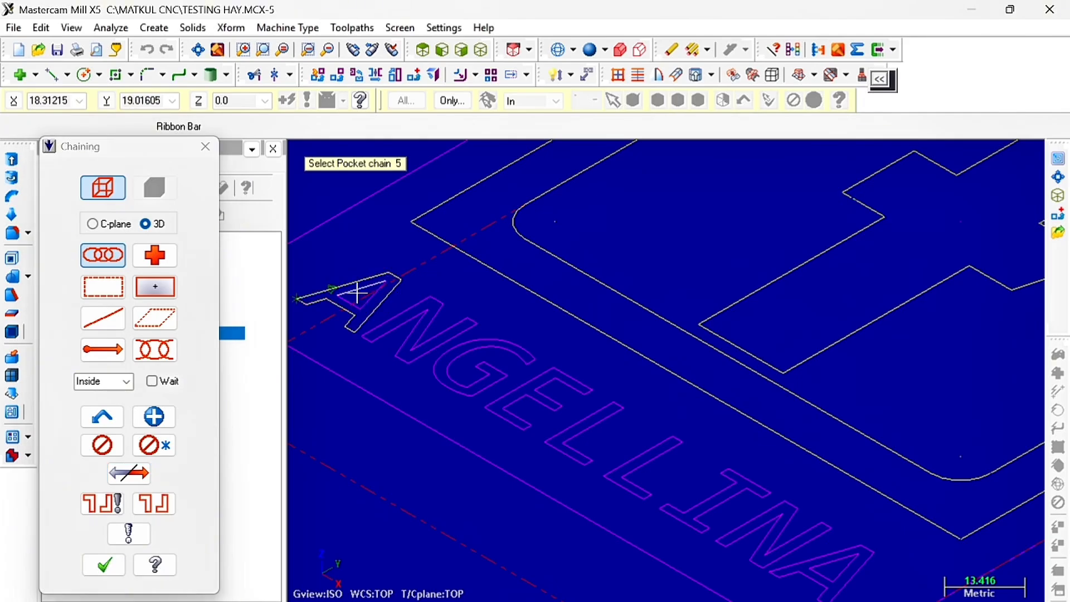
click(369, 291)
click(411, 305)
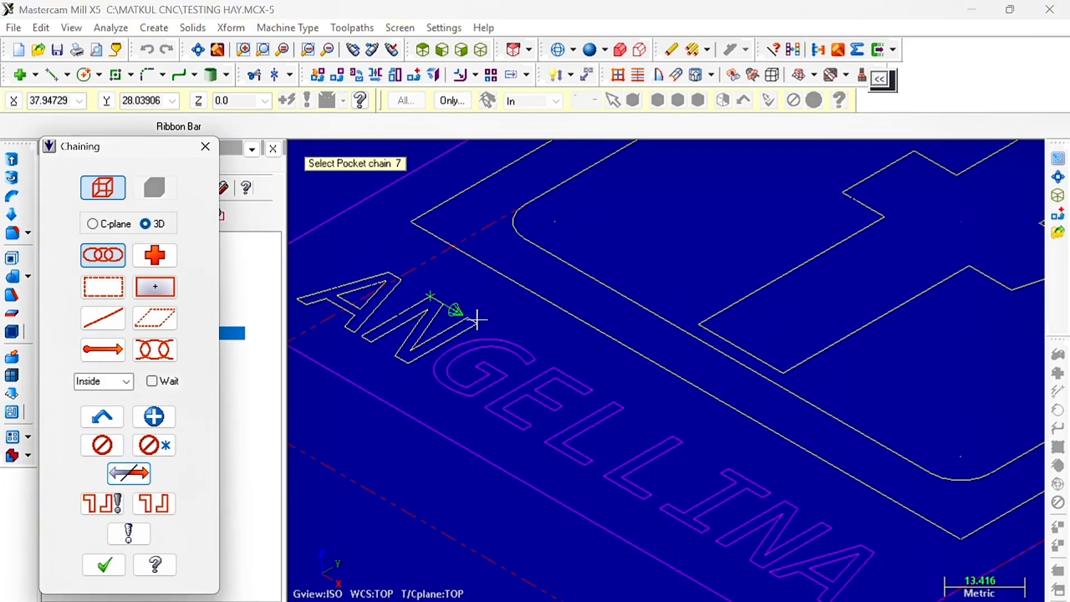
click(472, 344)
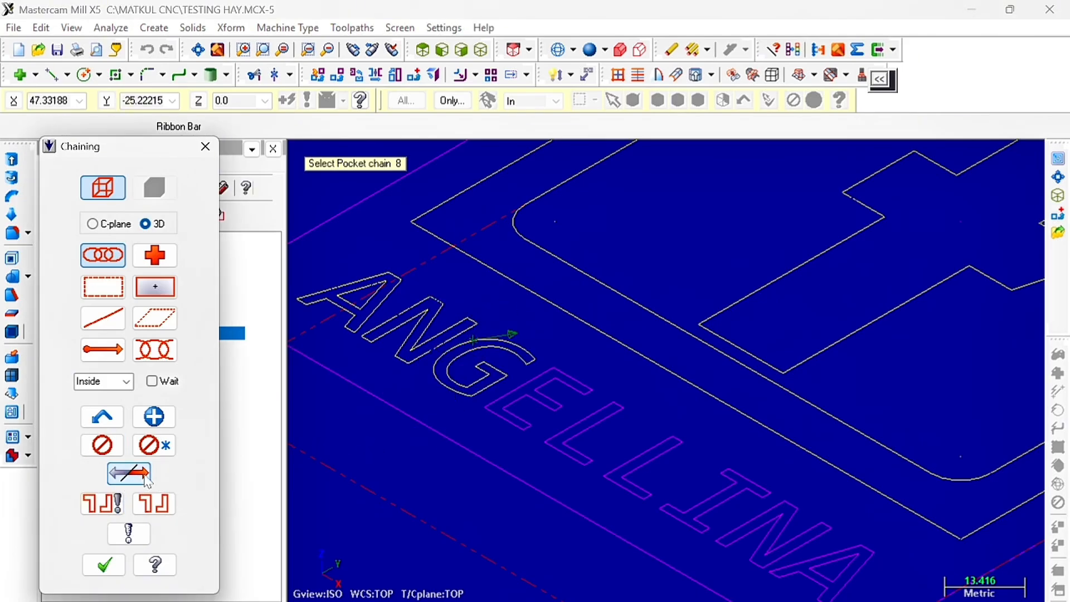
click(489, 396)
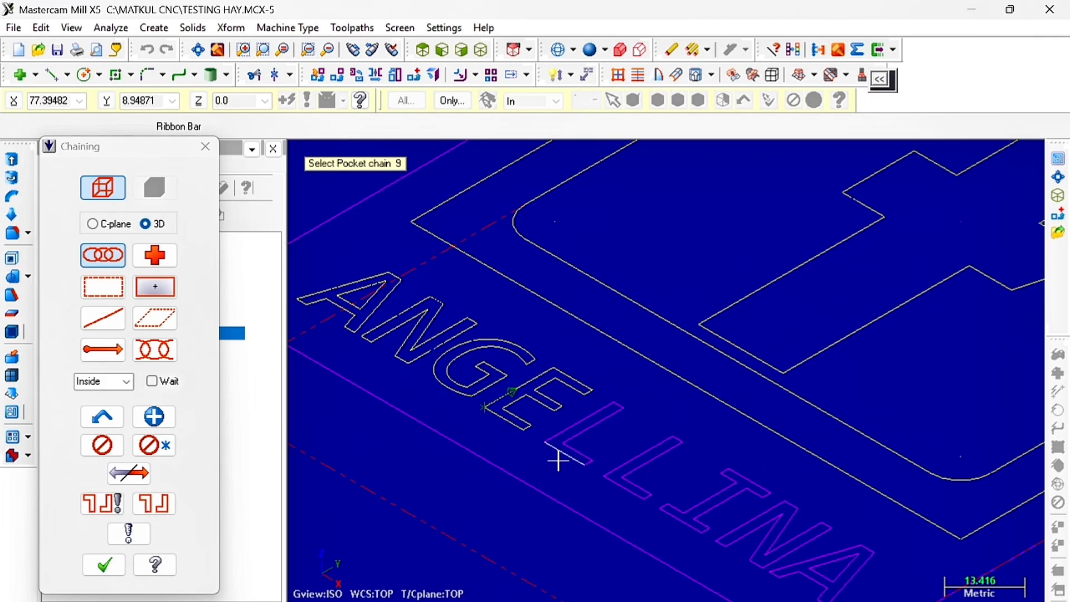
click(552, 439)
click(612, 474)
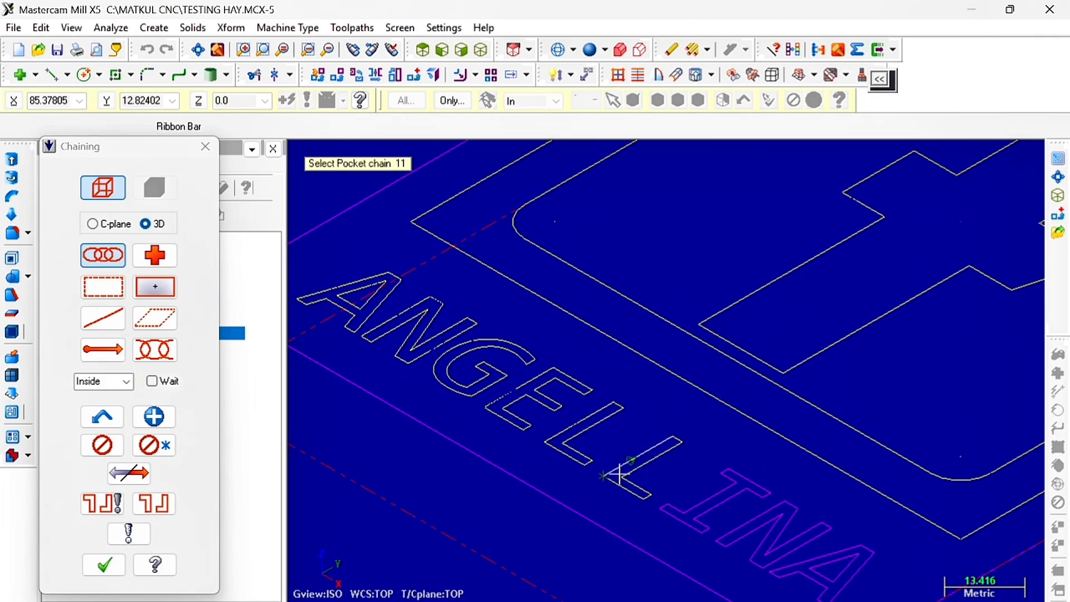
click(687, 508)
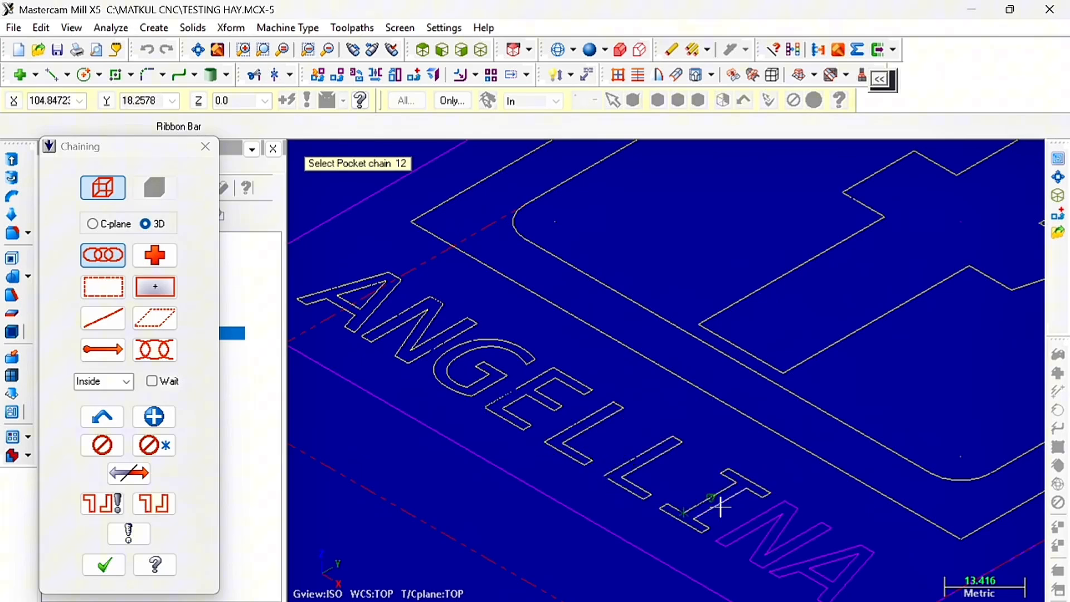
click(733, 531)
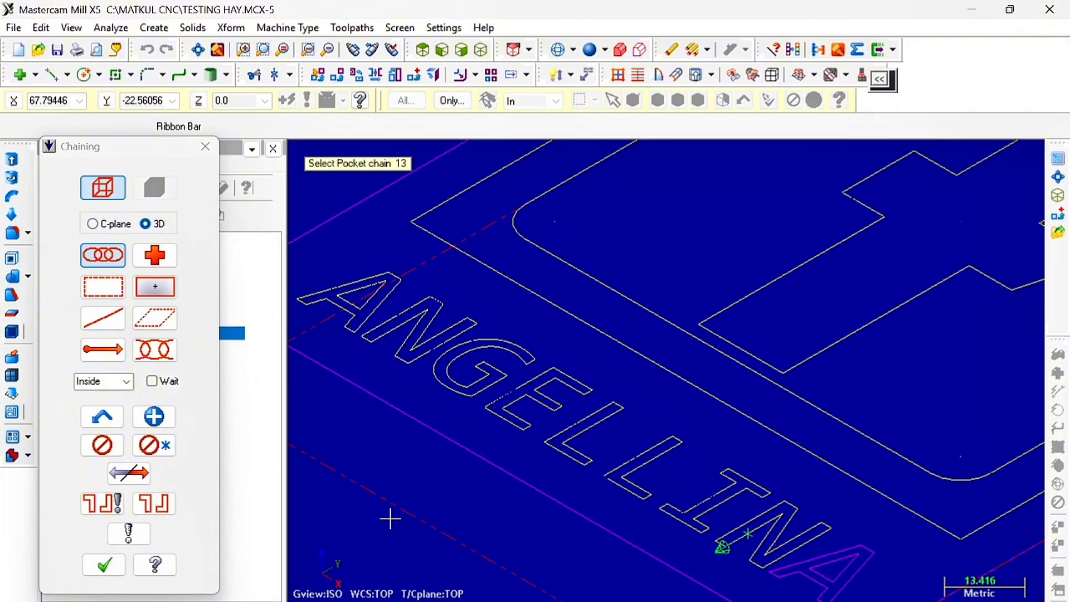
click(809, 559)
click(832, 558)
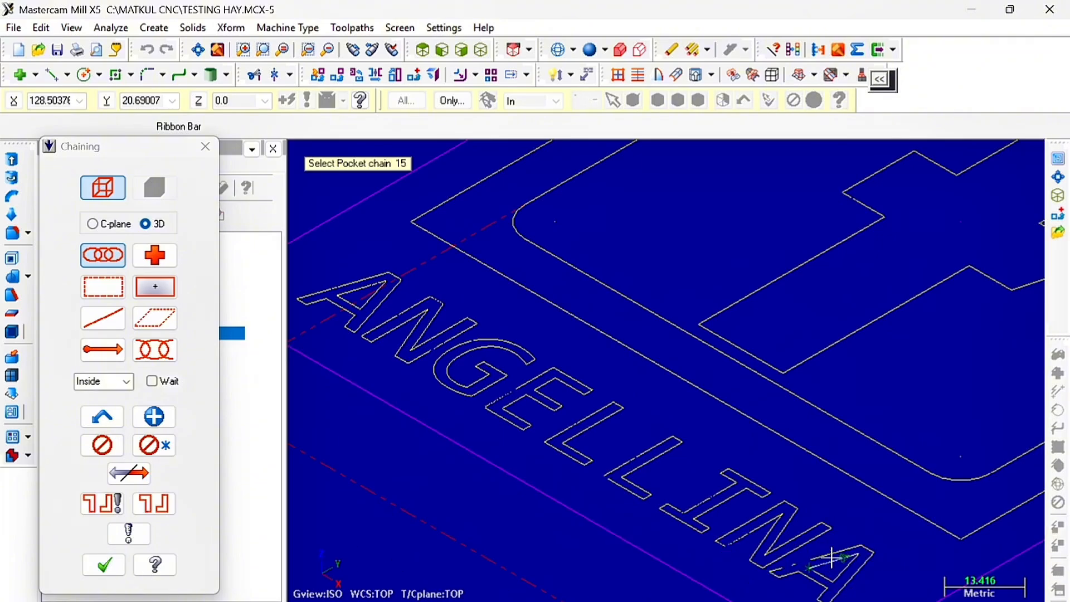
scroll(848, 494, down, 4)
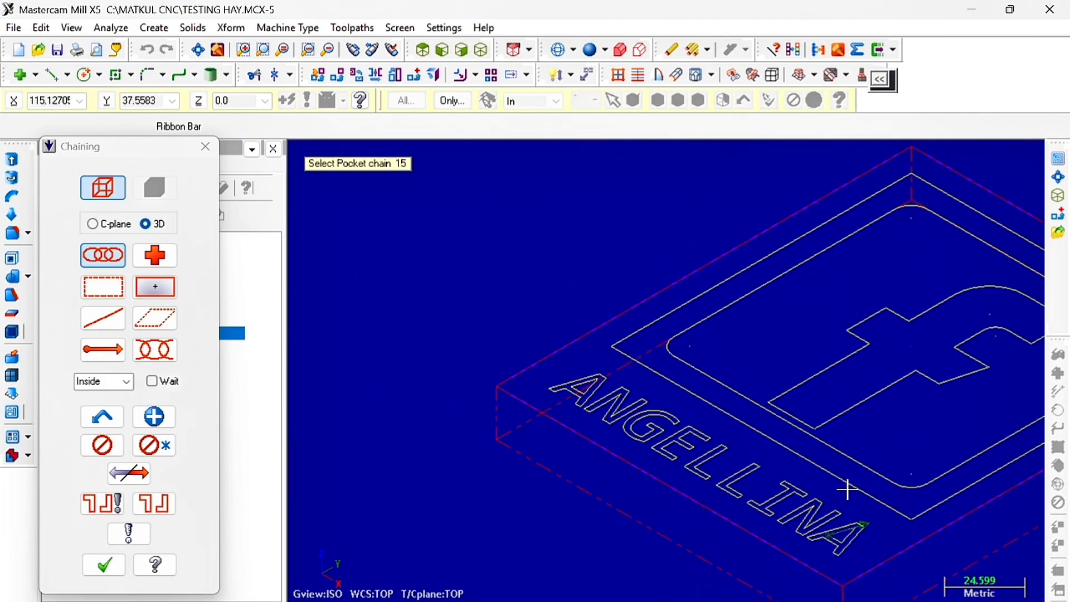
click(104, 565)
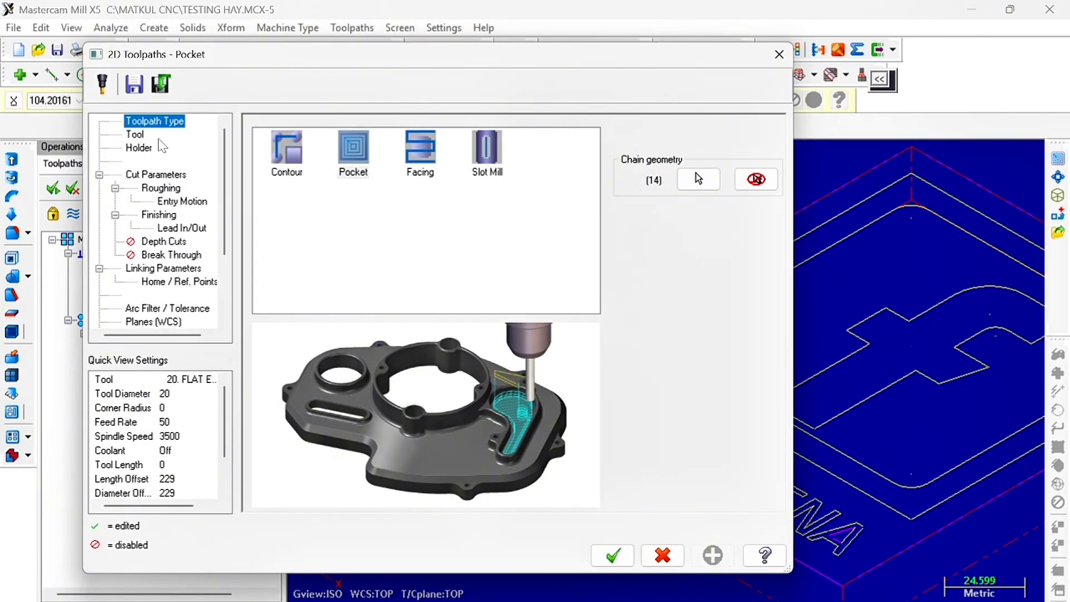
Select the 1 mm flat endmill, tool 210, from the tool library for the pocket toolpath
click(139, 148)
click(137, 137)
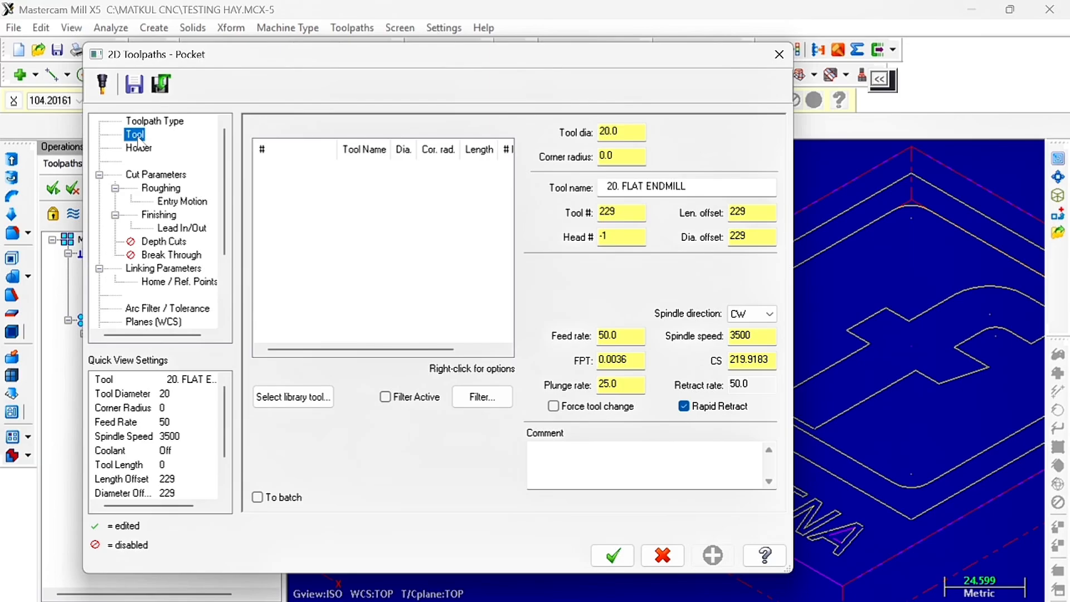
click(281, 398)
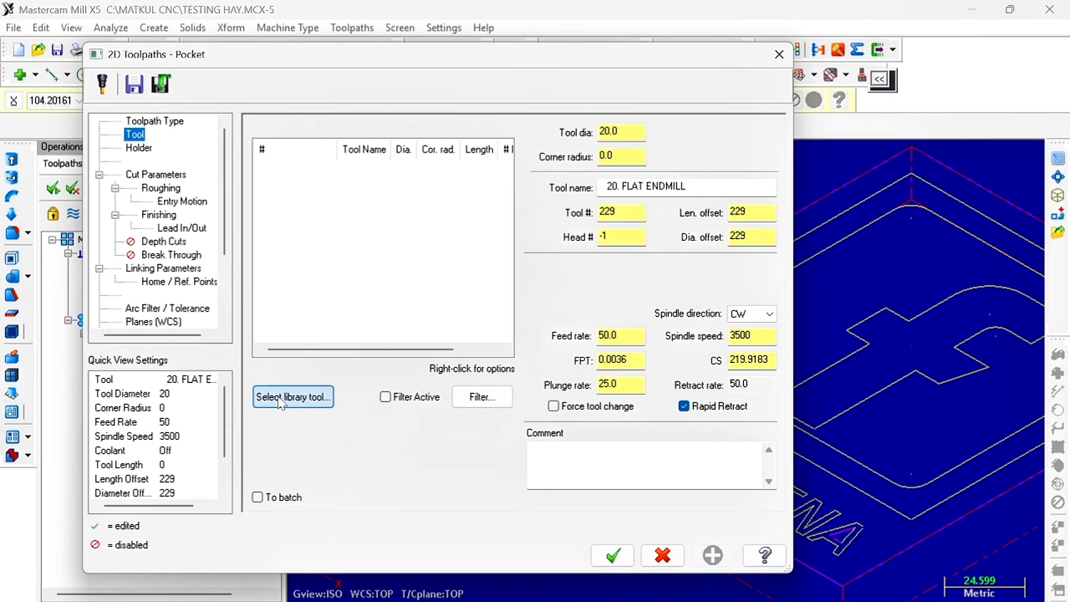
scroll(100, 431, down, 20)
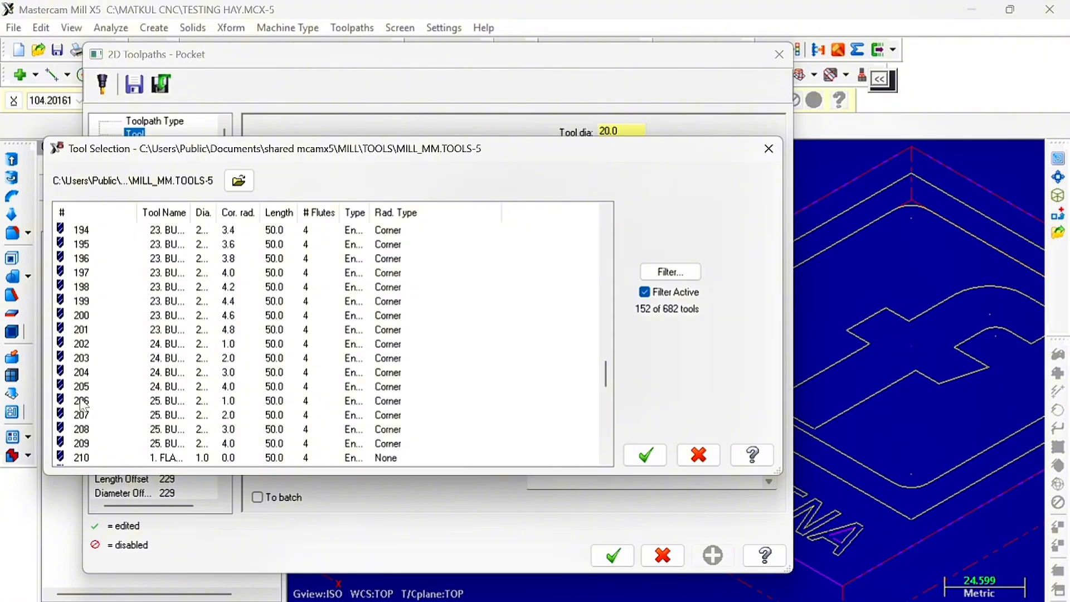
scroll(81, 405, down, 3)
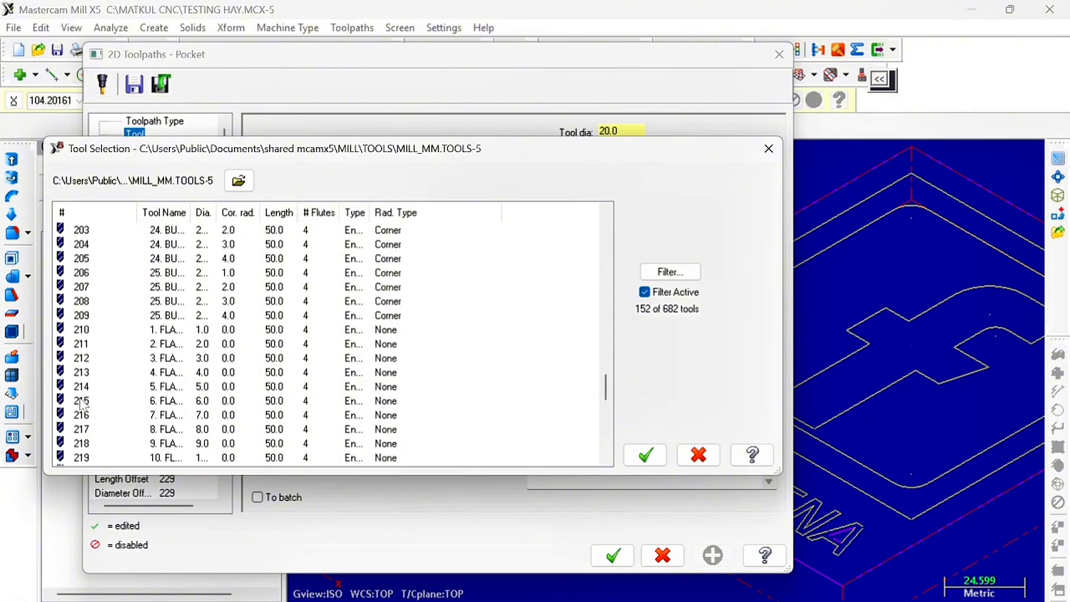
click(177, 334)
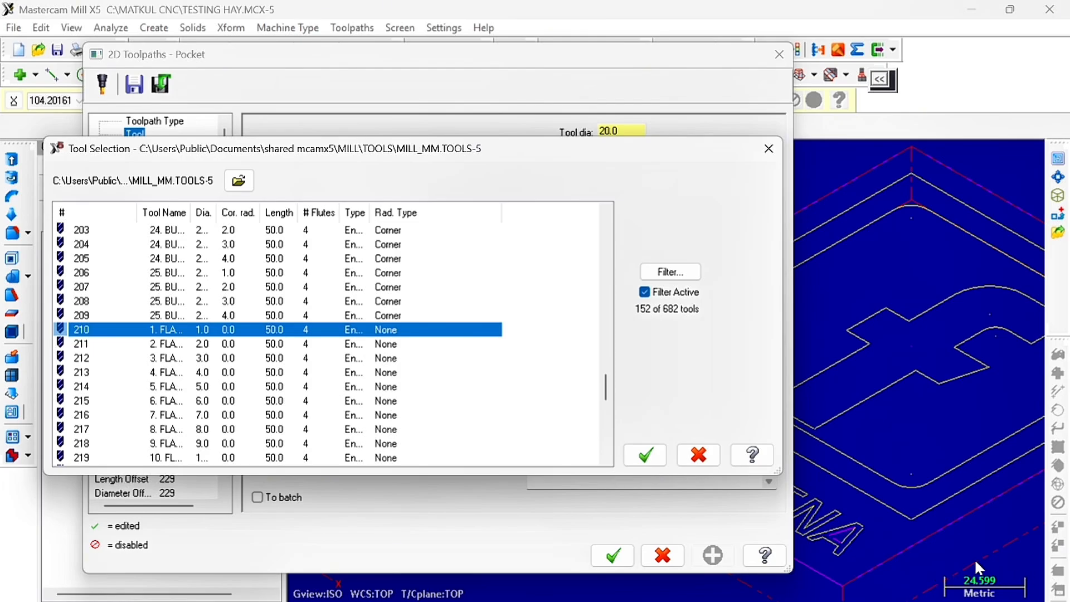
click(656, 444)
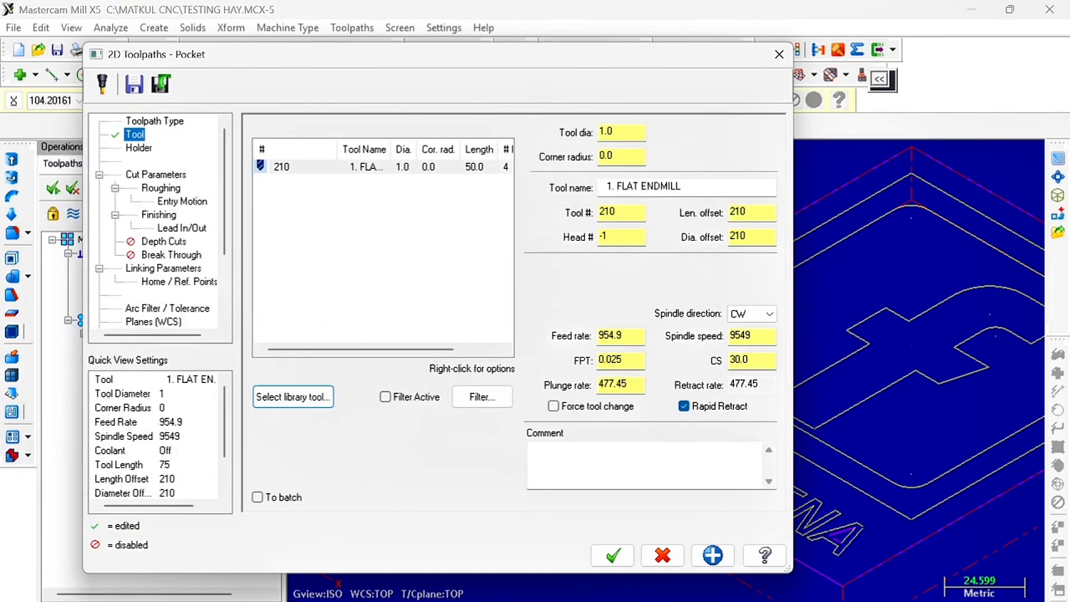
Keep the Zigzag roughing method for the pocket and set the entry motion to Helix
click(156, 175)
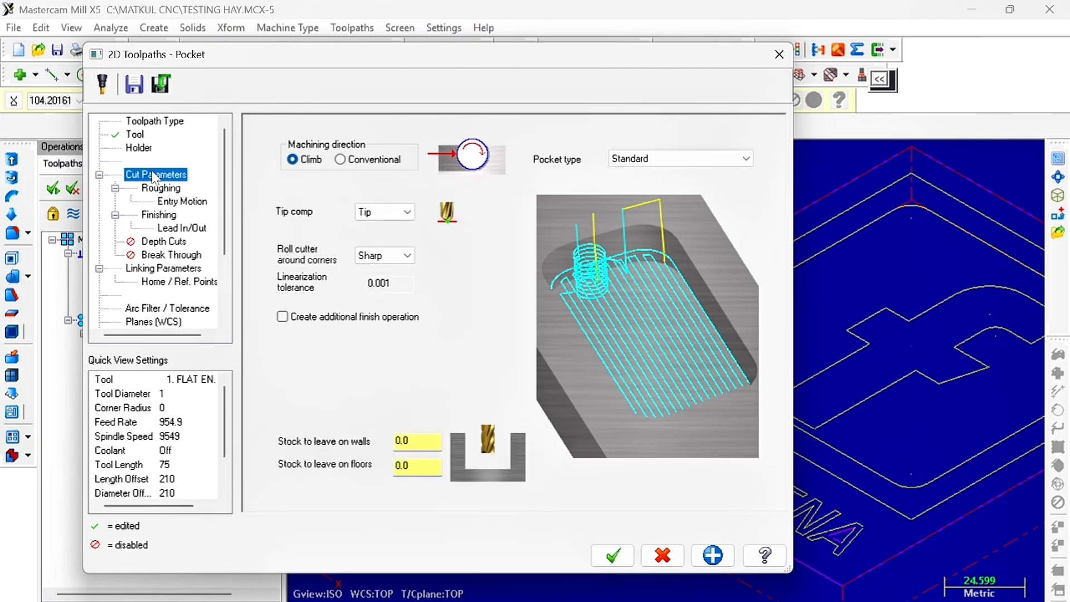
click(157, 189)
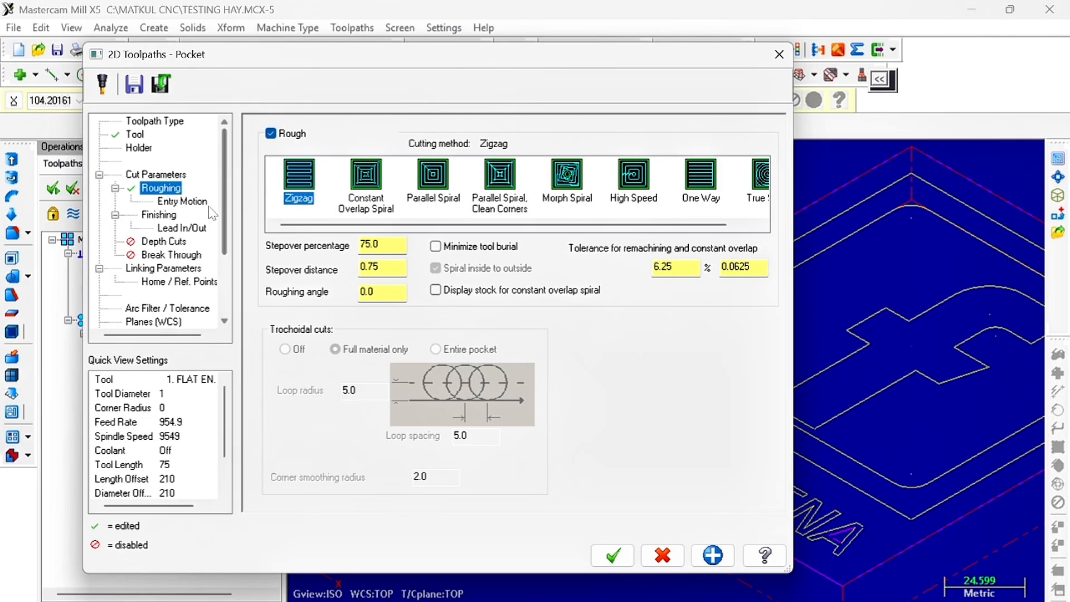
click(190, 205)
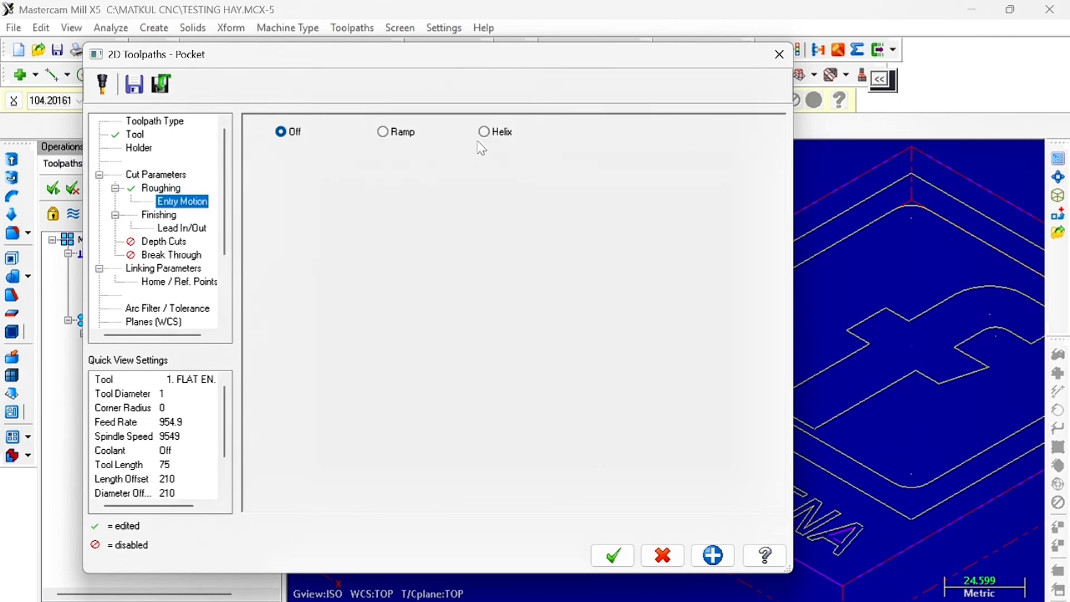
click(484, 131)
Set the spacing of the pocket's finish pass to 0.5
click(165, 216)
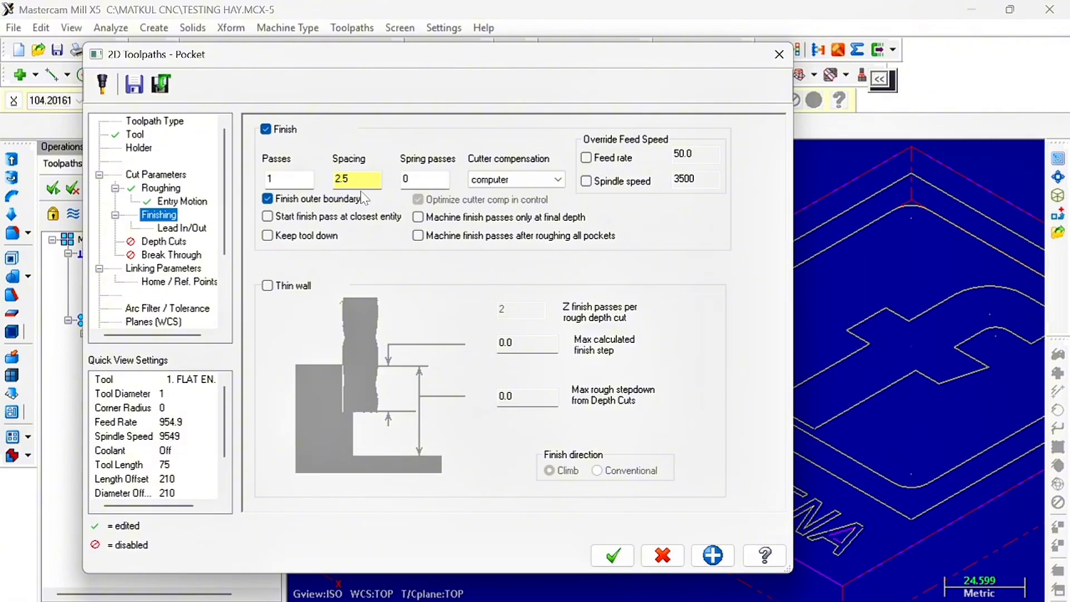
double_click(351, 179)
text(0.5)
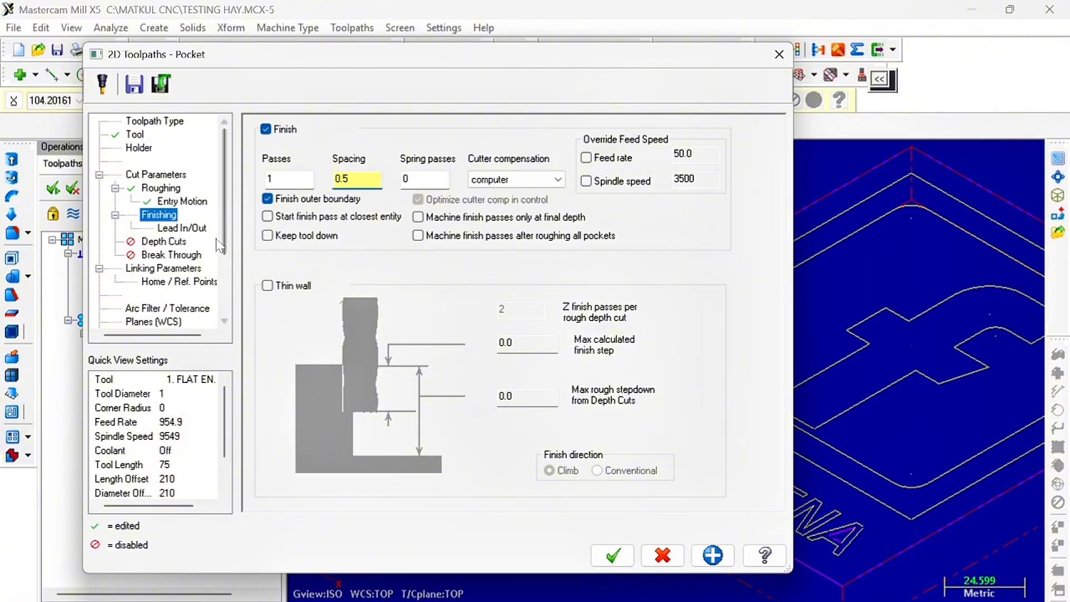
Enable depth cuts for the pocket toolpath and set the max rough step to 1
click(196, 228)
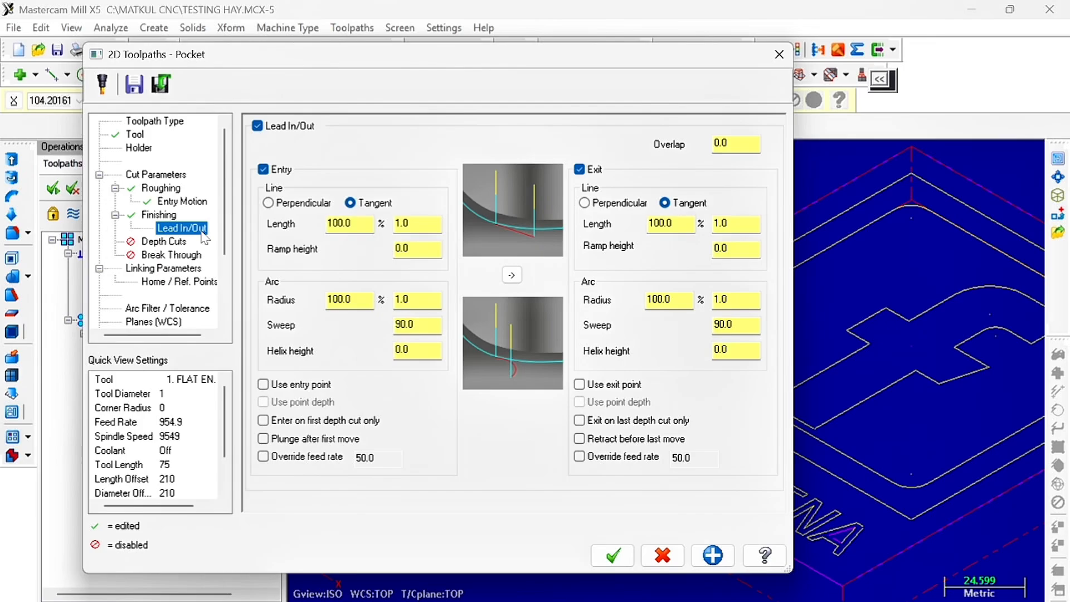
click(161, 242)
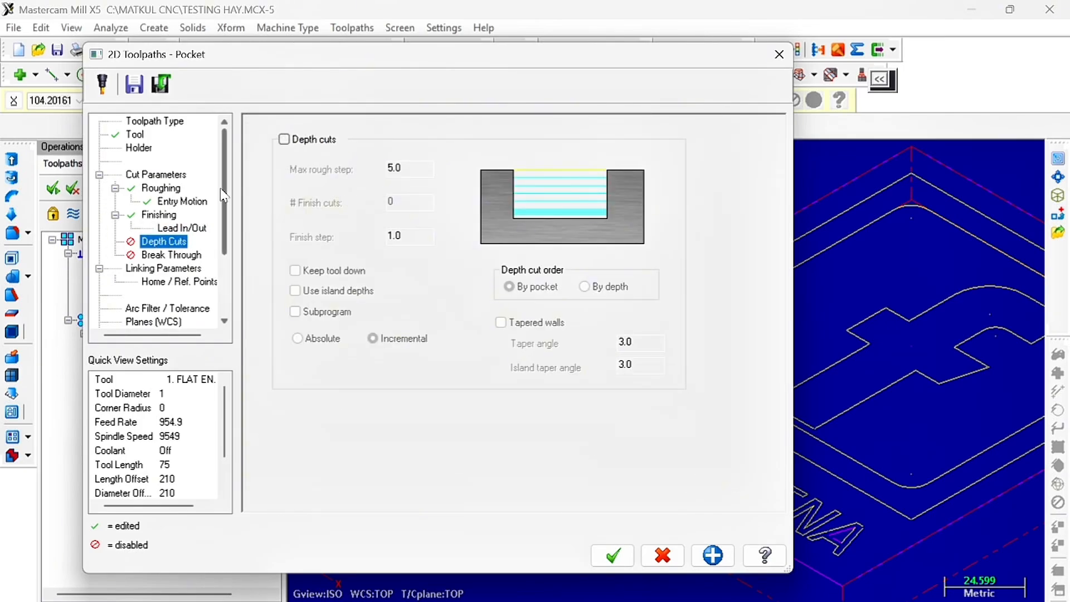
click(284, 140)
key(Tab)
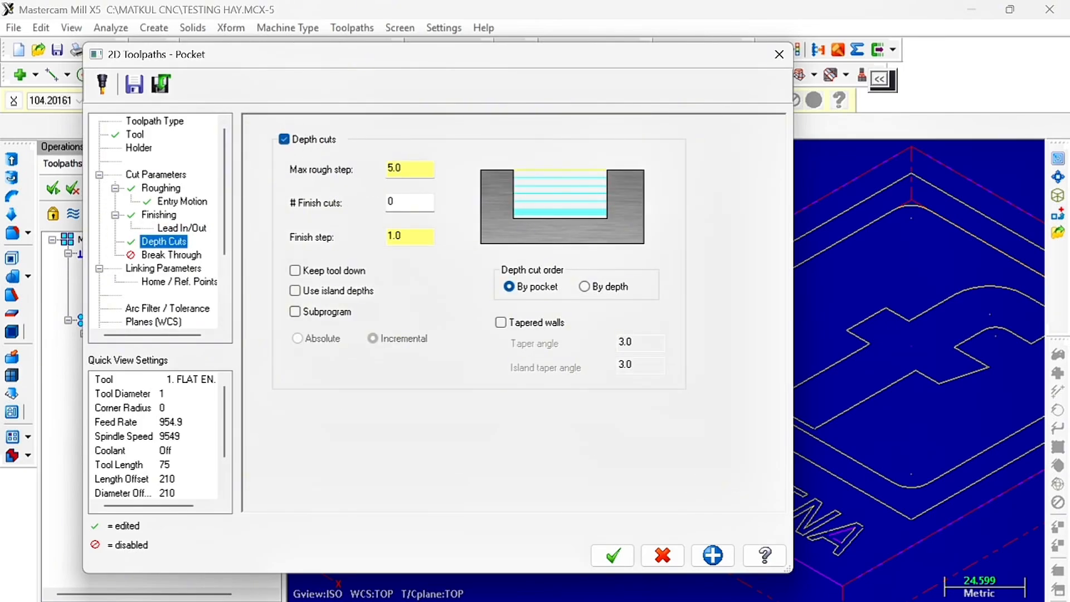
text(1)
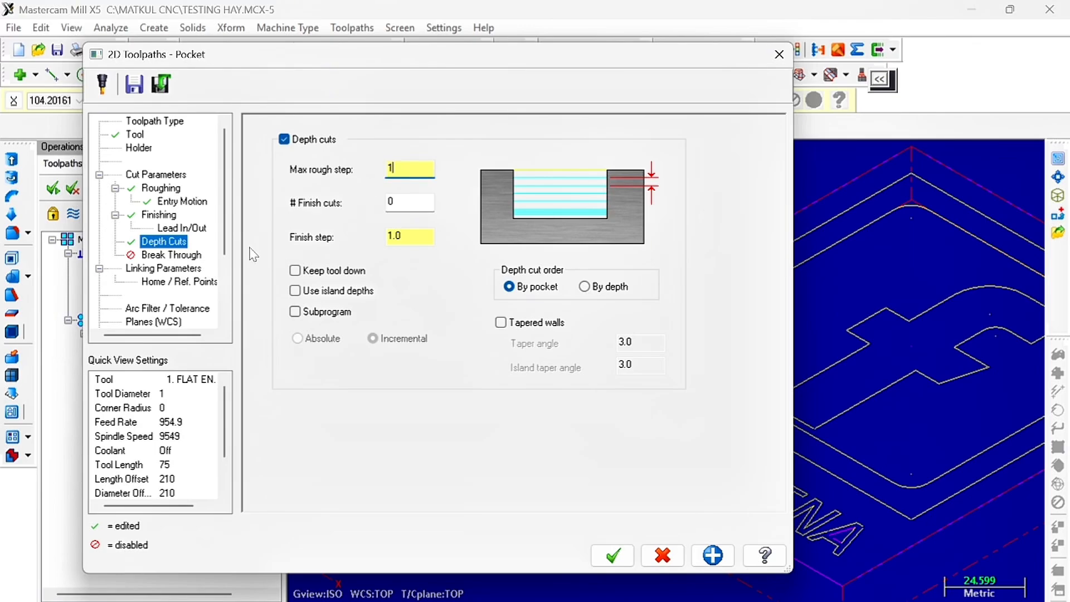
Set the pocket's retract, feed plane and depth to Absolute, enter a depth of -2, and accept the toolpath parameters
click(189, 269)
click(183, 256)
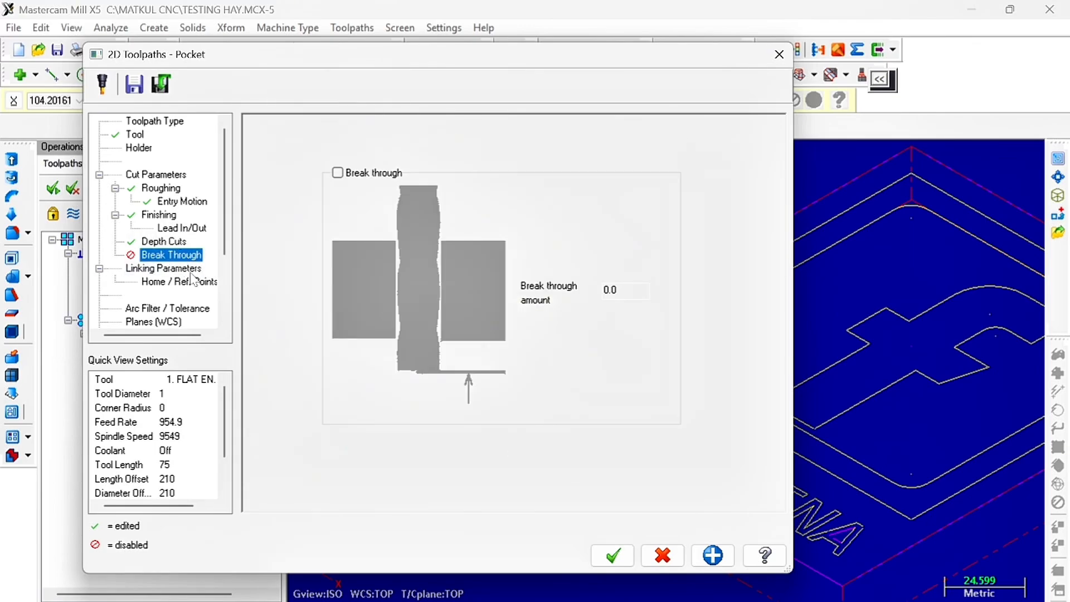
click(189, 270)
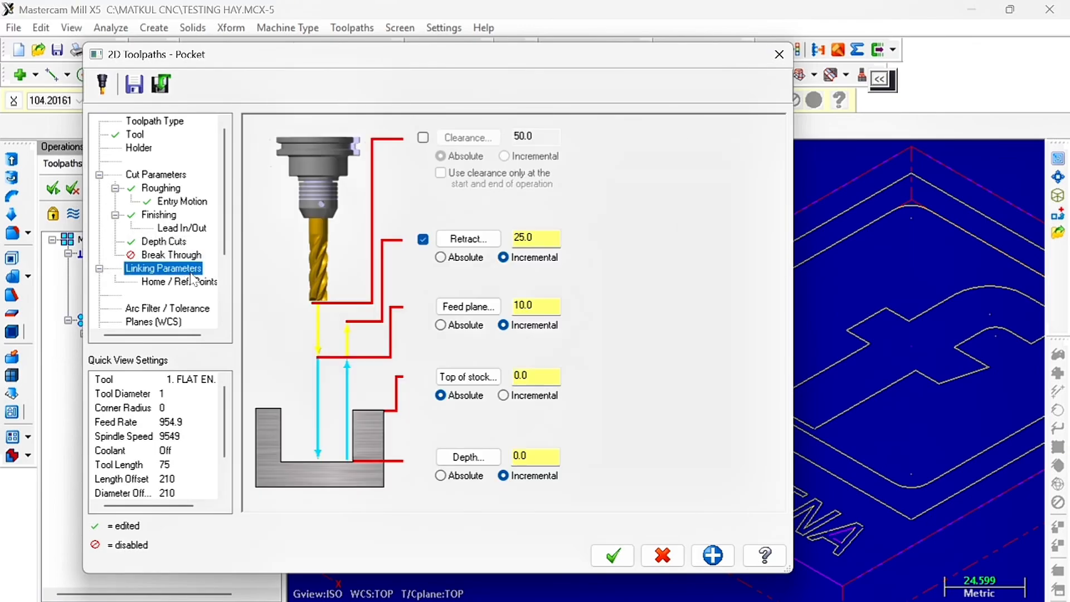
click(441, 257)
click(441, 324)
click(441, 476)
double_click(524, 456)
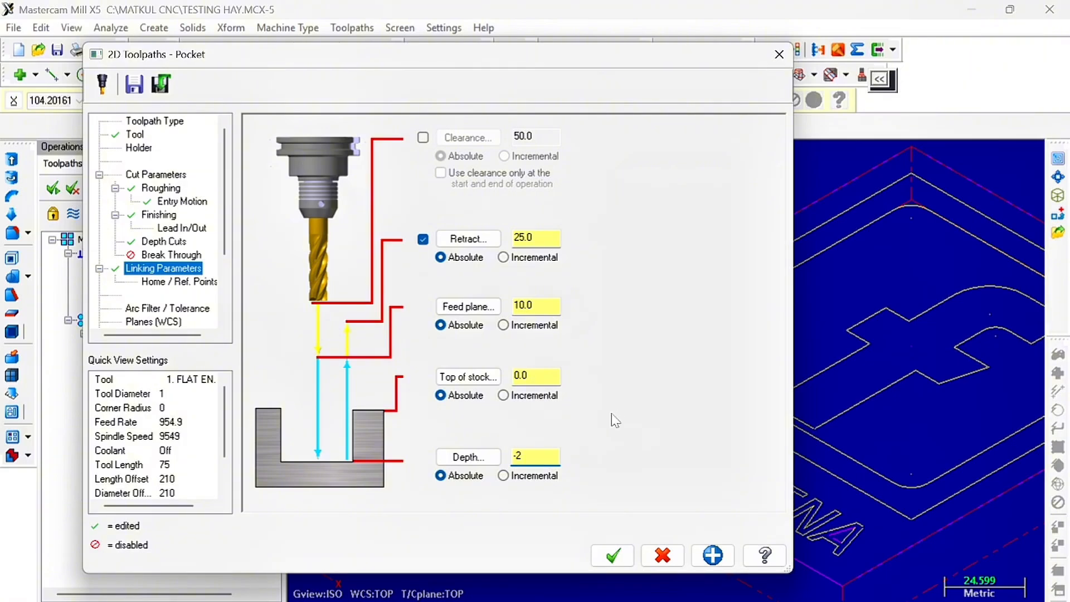
click(612, 557)
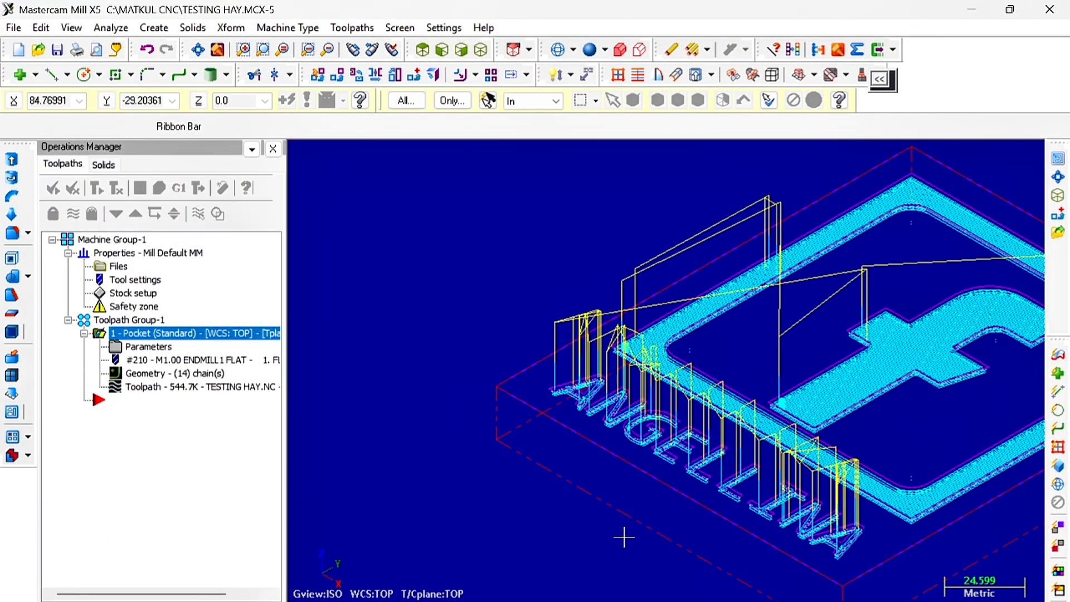
Run the Verify simulation of the pocket operation with the whole plate in view, and close it
scroll(984, 314, up, 1)
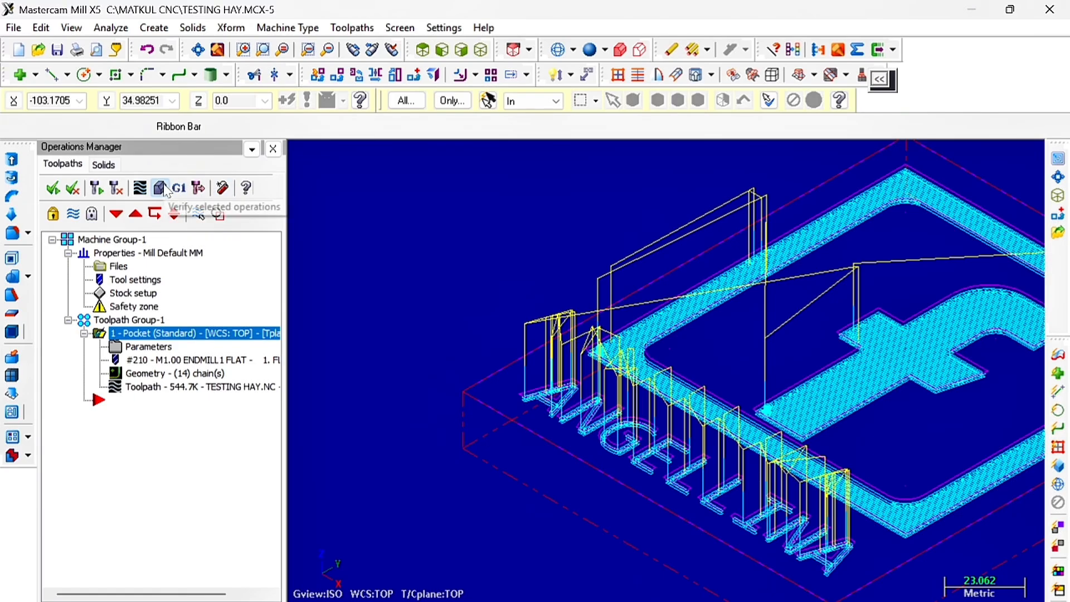
click(164, 190)
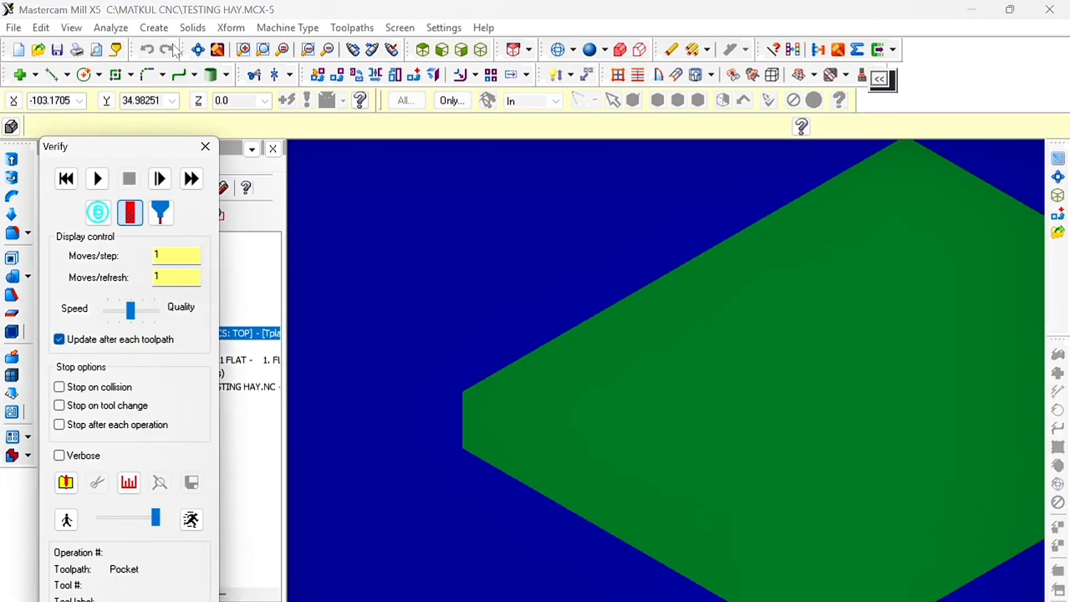
click(198, 50)
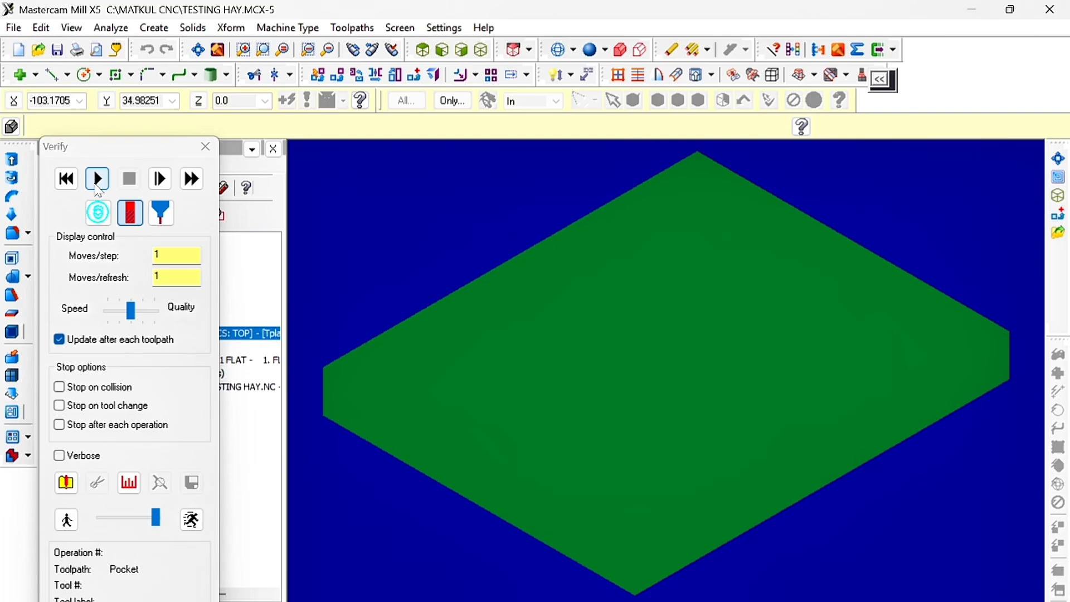
click(98, 179)
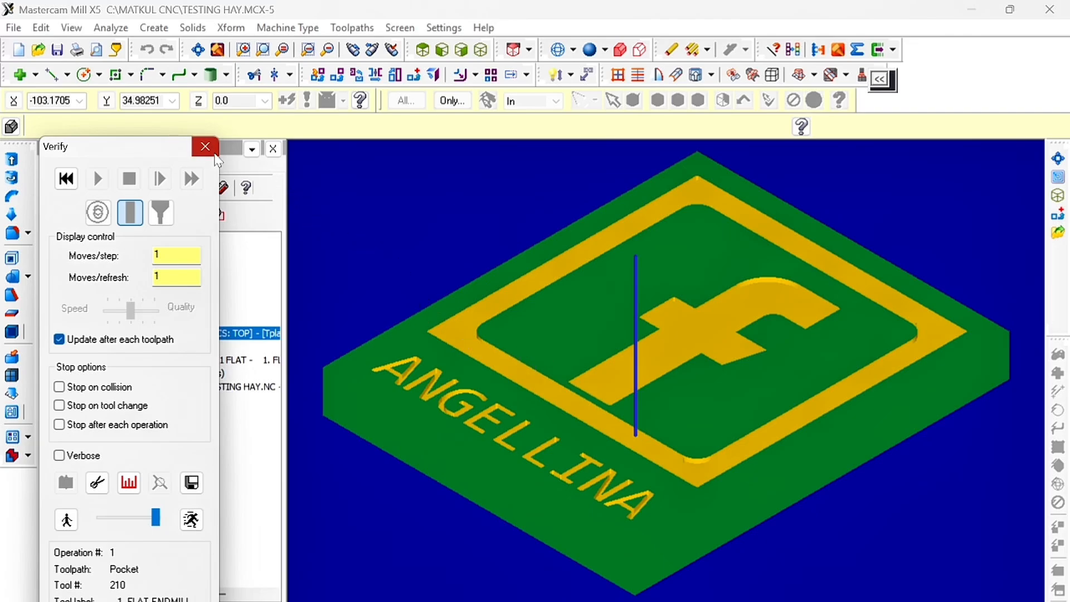
click(214, 154)
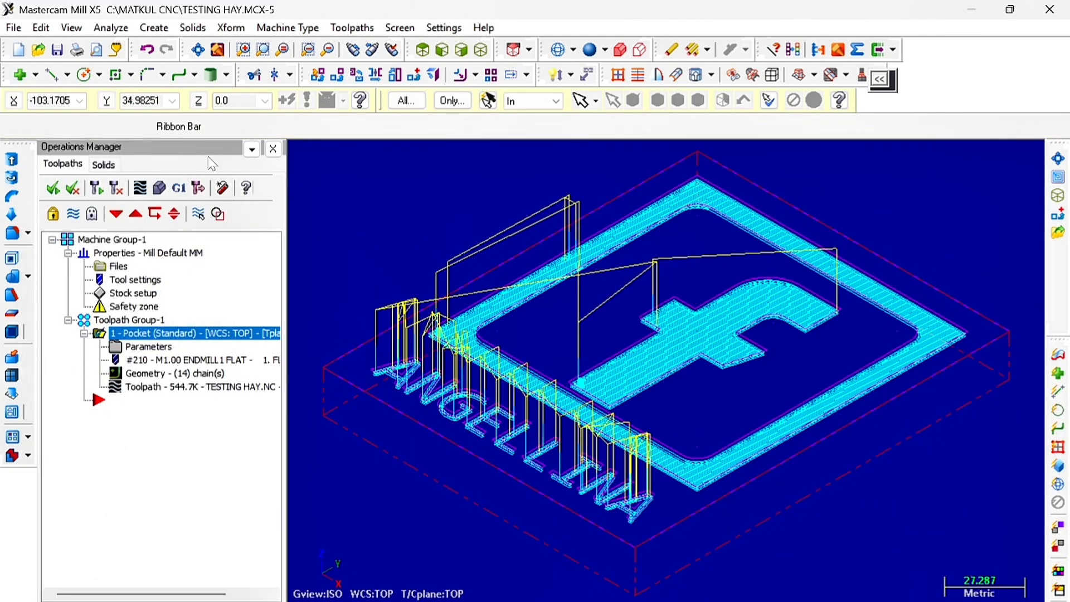
Post-process the pocket operation to TESTING HAY.NC in the NC folder, replacing the existing file
click(179, 189)
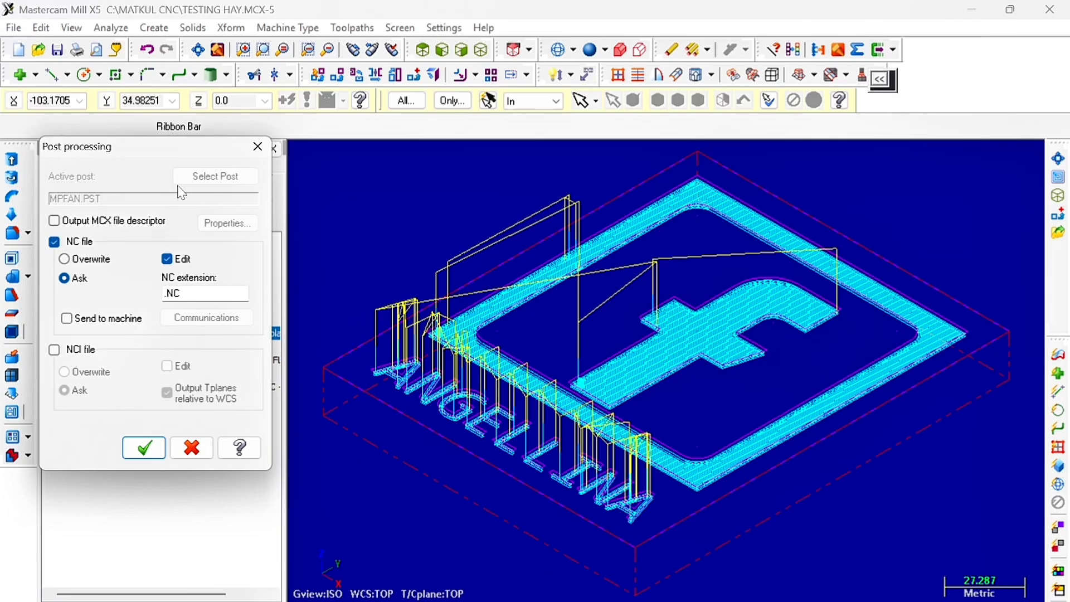
click(144, 447)
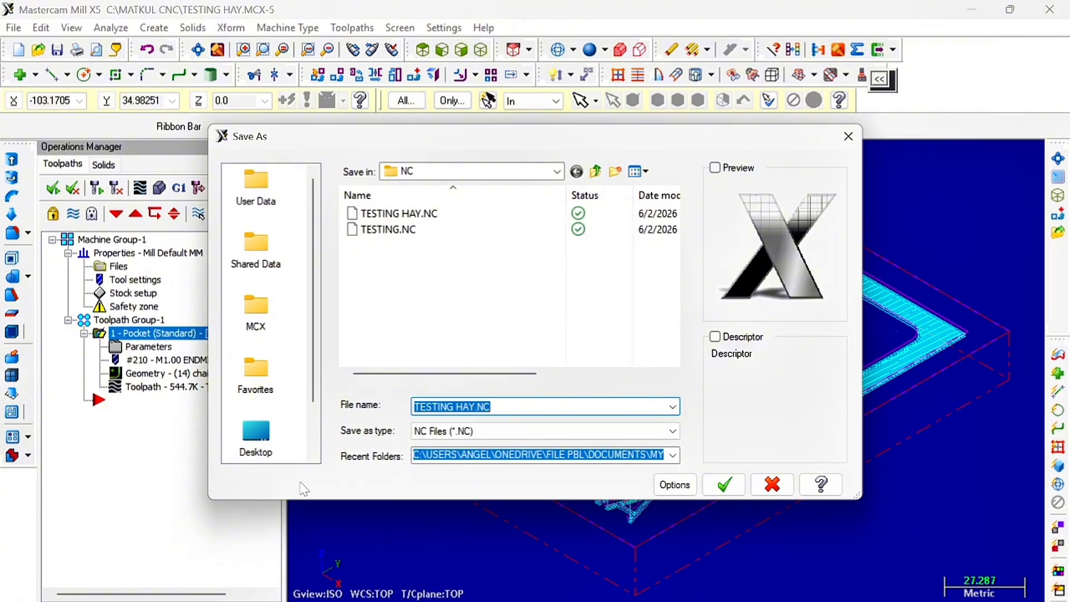
click(412, 218)
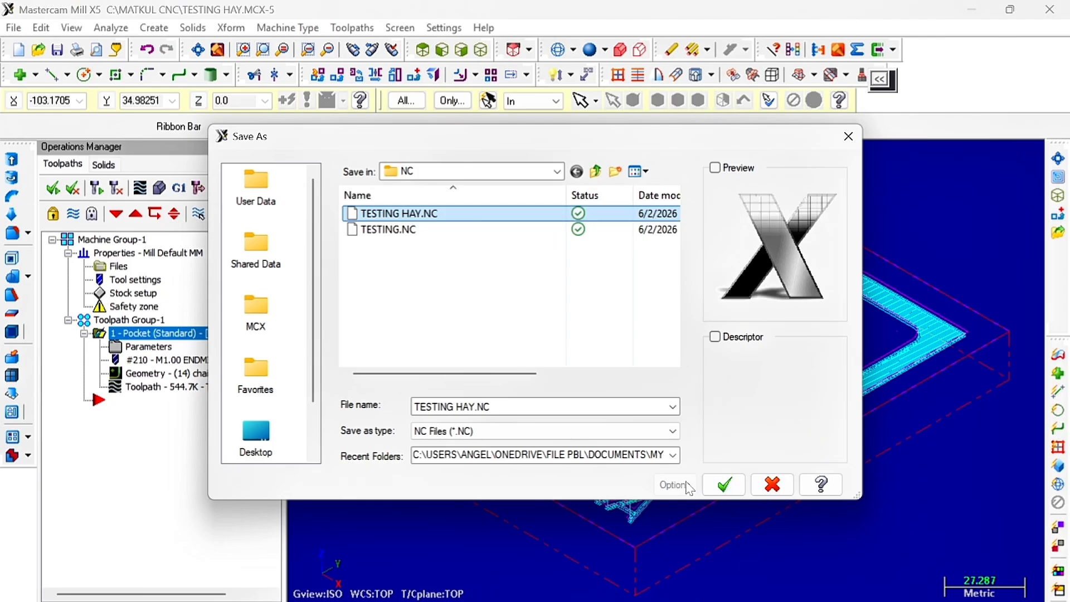
click(724, 485)
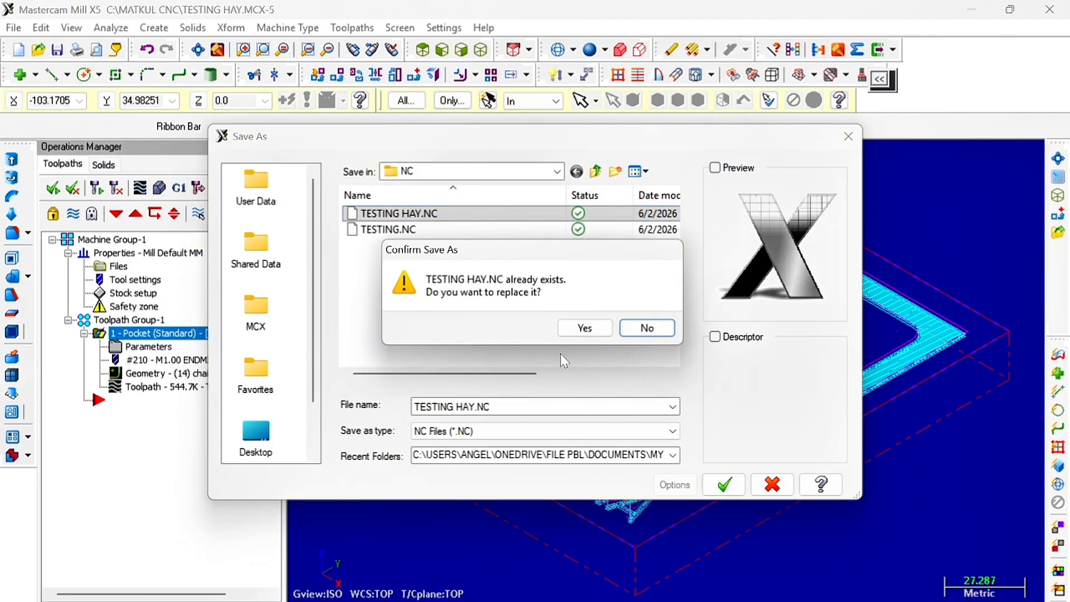
click(585, 329)
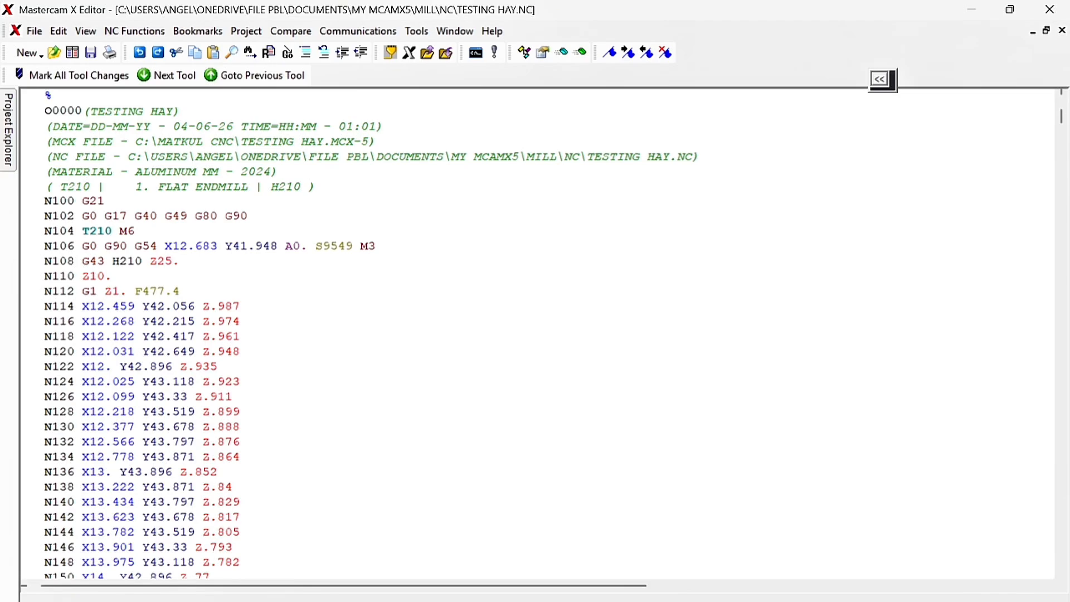
Delete the program header through line N104, plus A0. from line N106 and G43 H210 from line N108
drag(135, 230, 45, 95)
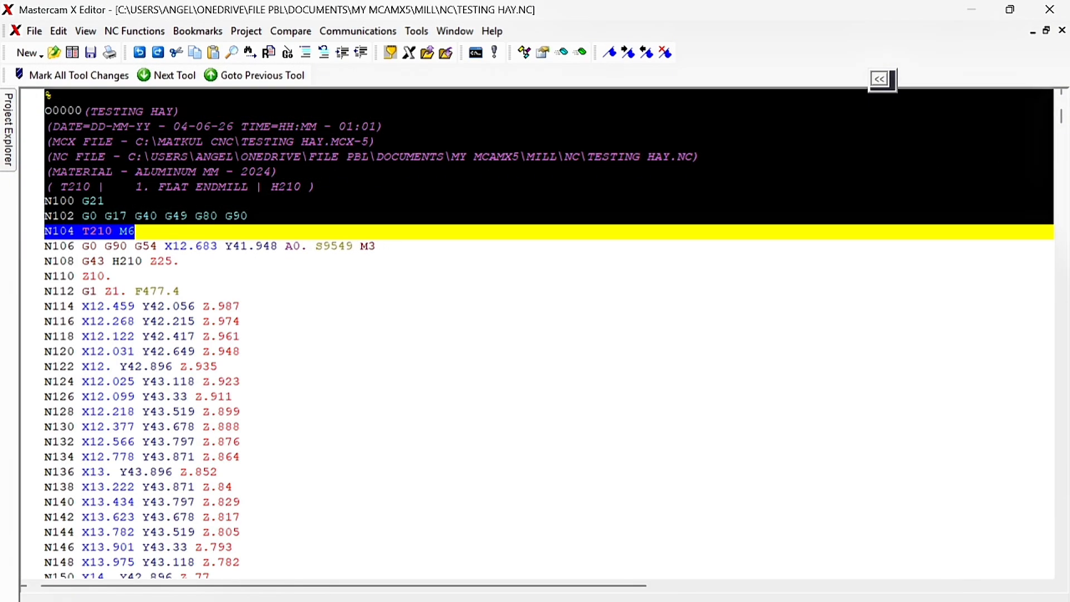
key(Delete)
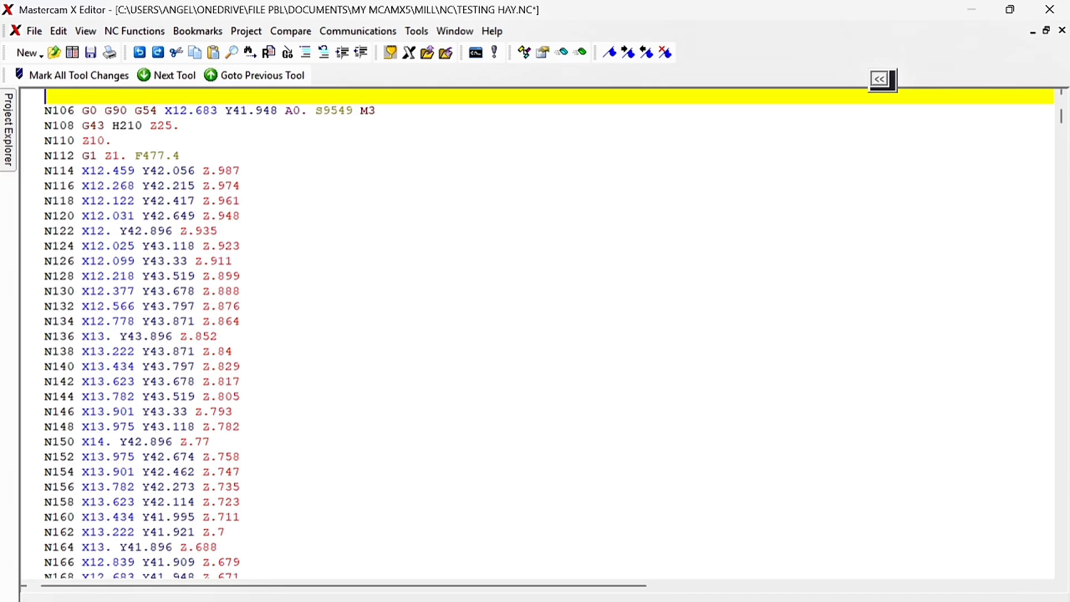
drag(315, 111, 293, 110)
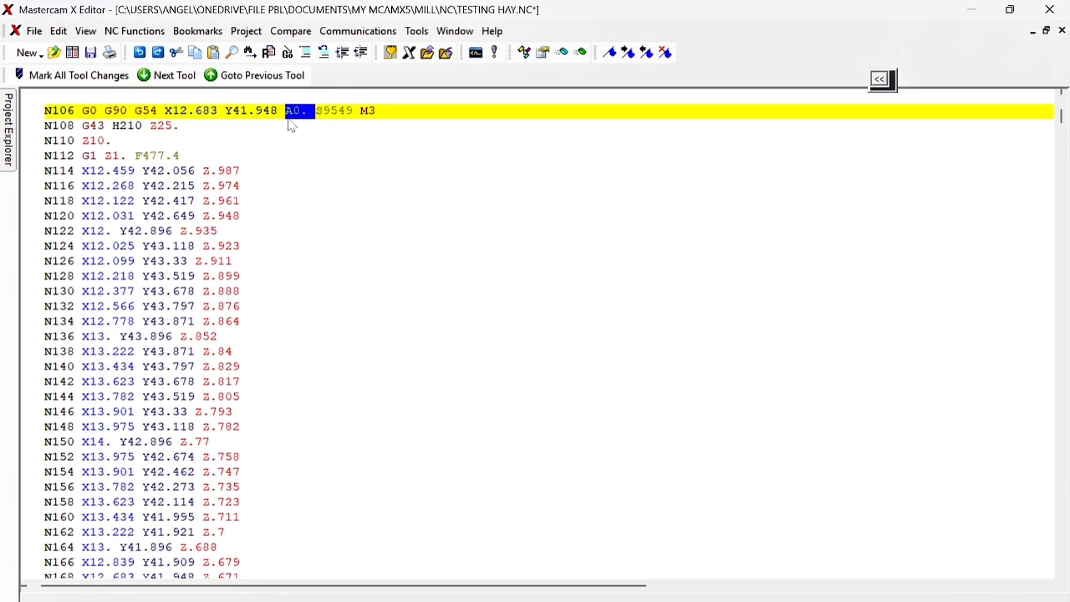
key(Delete)
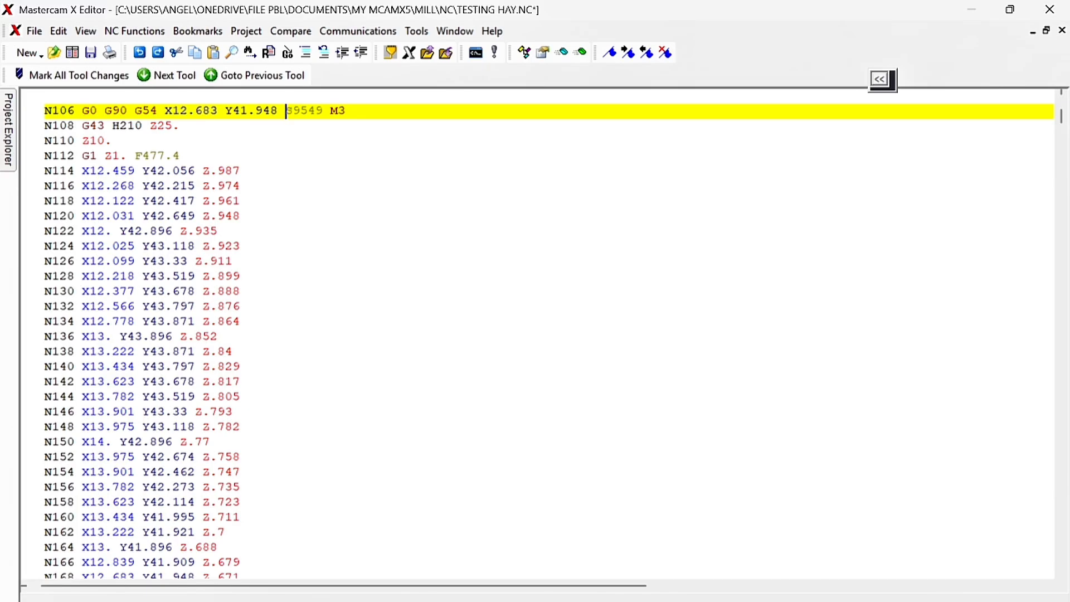
drag(150, 126, 75, 126)
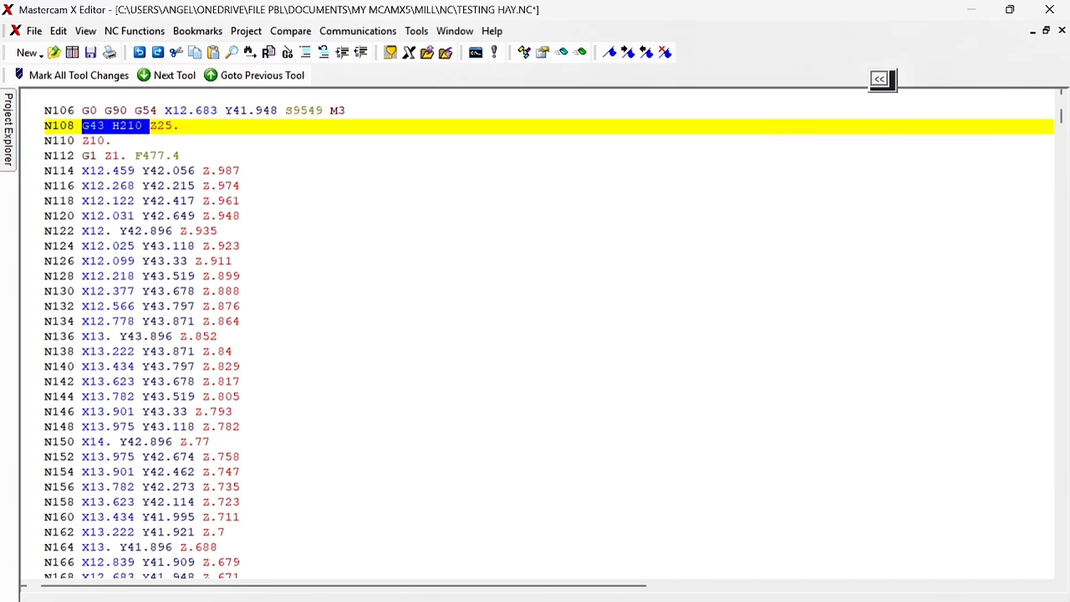
key(Delete)
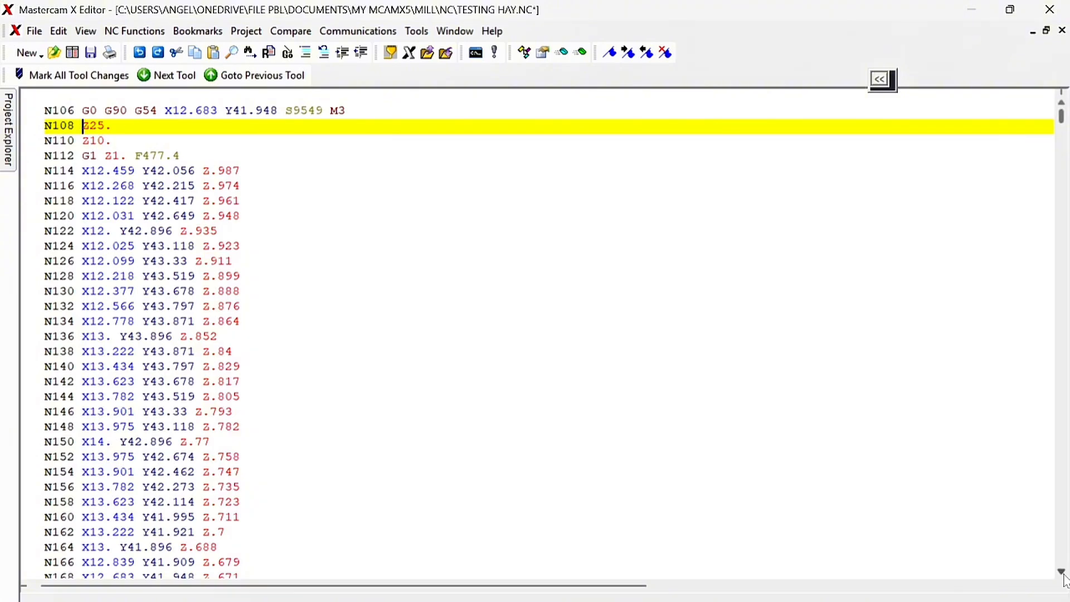
Delete the G28 return lines N9134 and N9136 near the program end, including the blank line left between M5 and M30
scroll(1064, 574, down, 14)
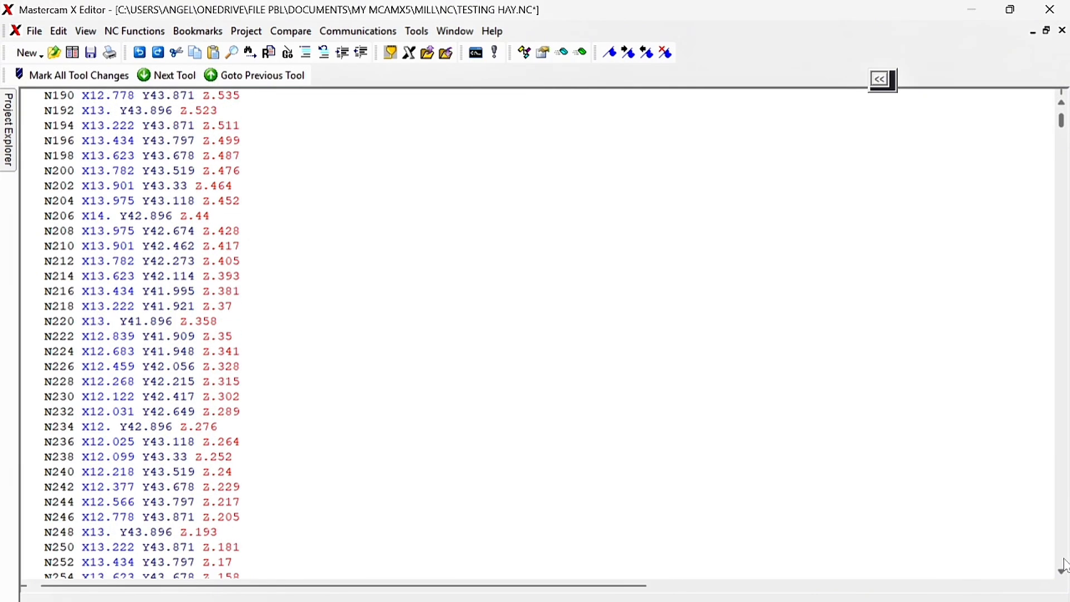
scroll(1064, 566, down, 20)
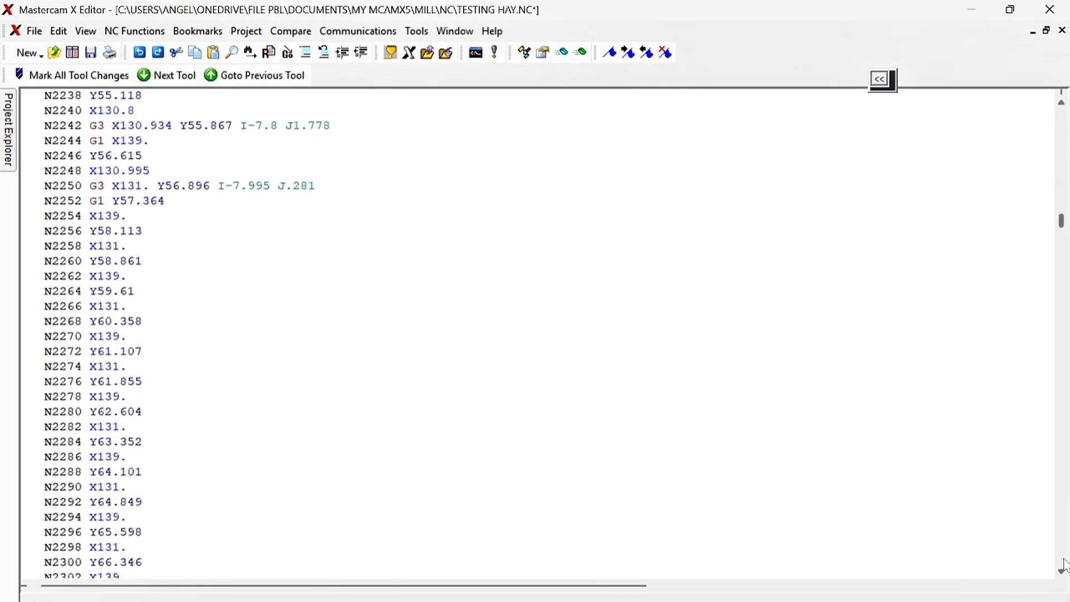
scroll(1063, 566, down, 20)
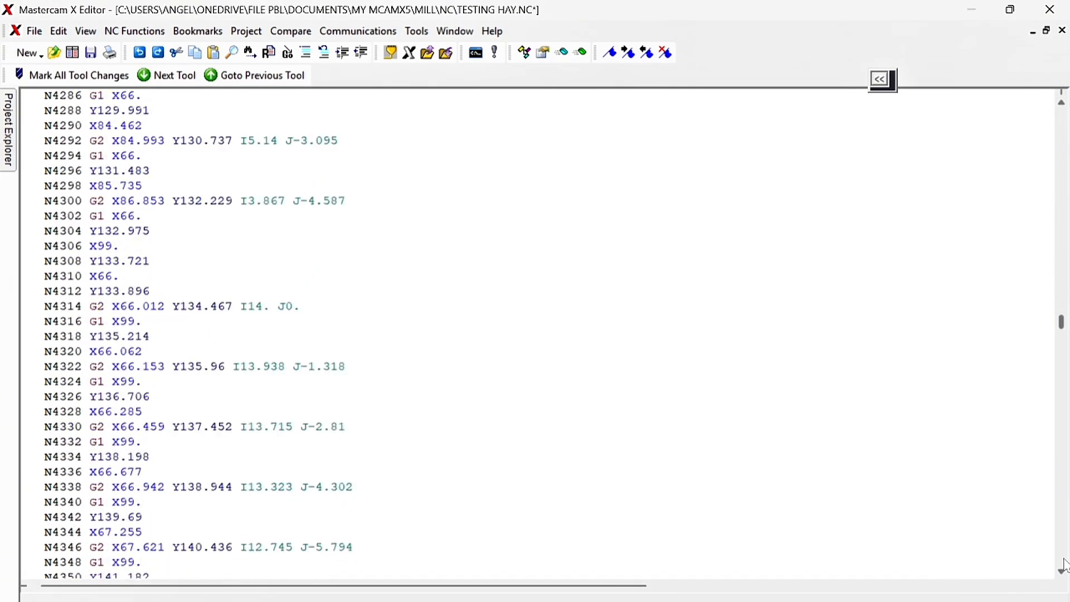
scroll(1064, 565, down, 20)
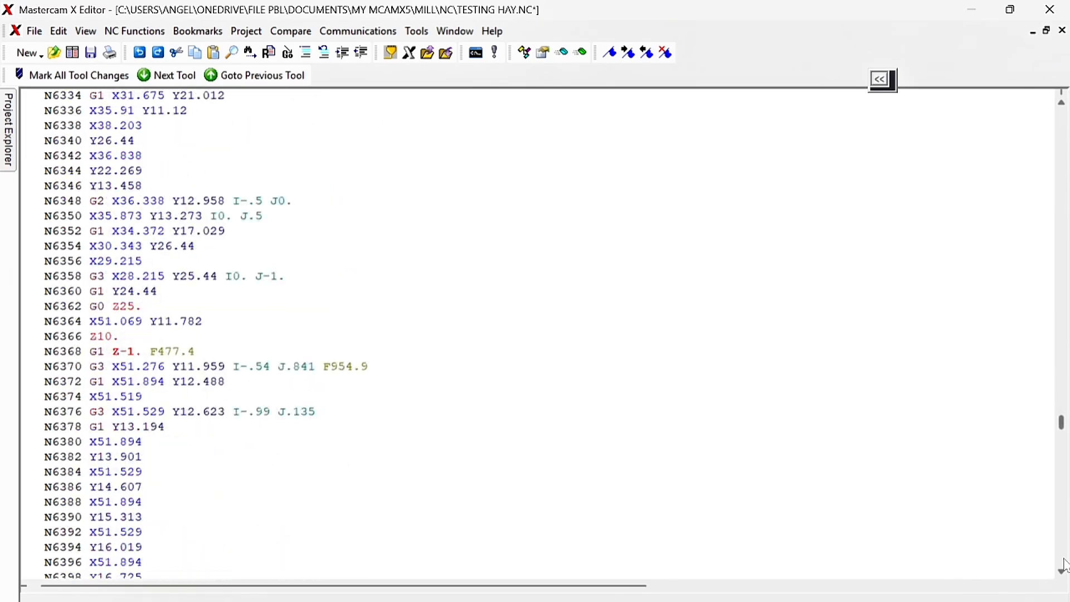
scroll(1063, 566, down, 20)
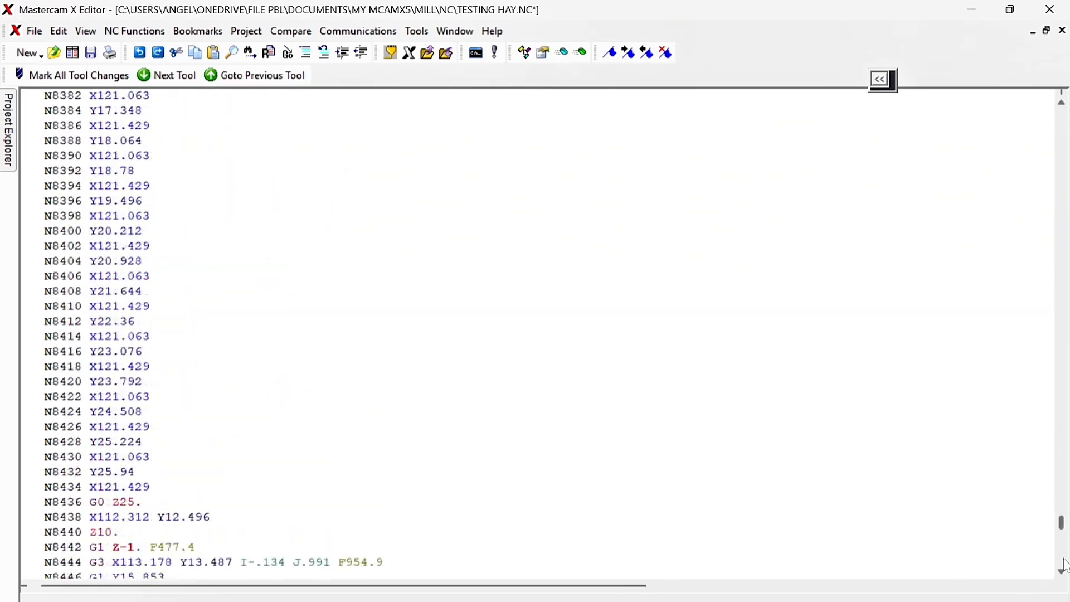
scroll(1064, 566, down, 20)
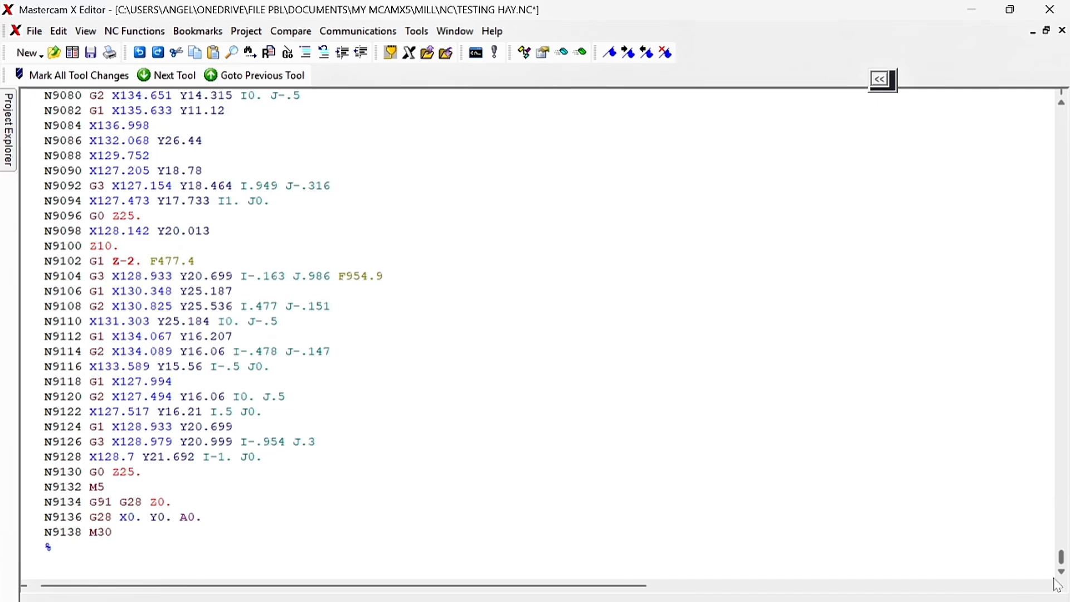
drag(202, 517, 44, 502)
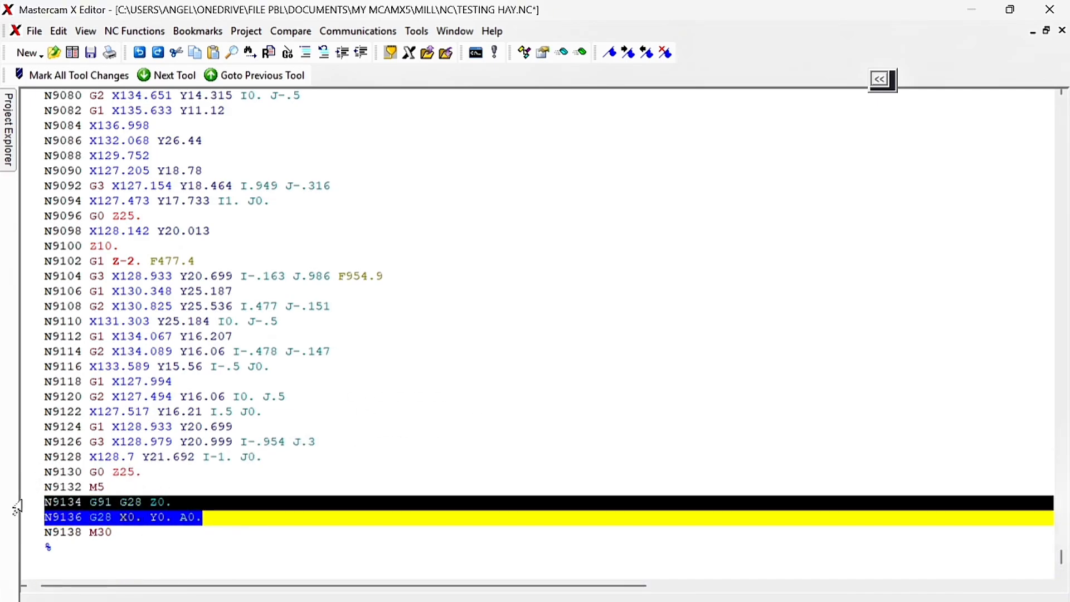
key(Delete)
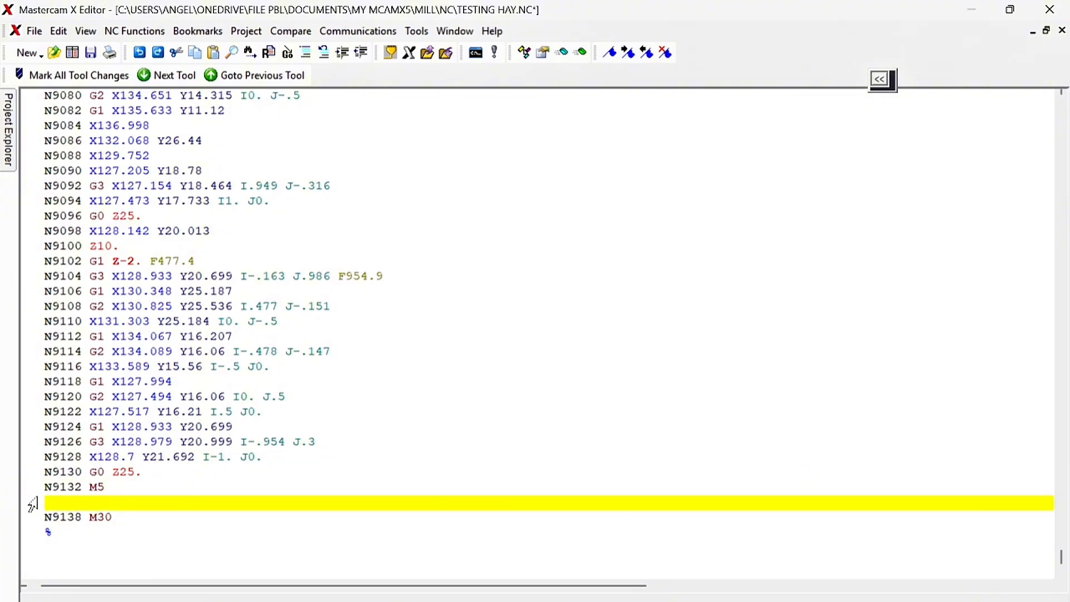
key(BackSpace)
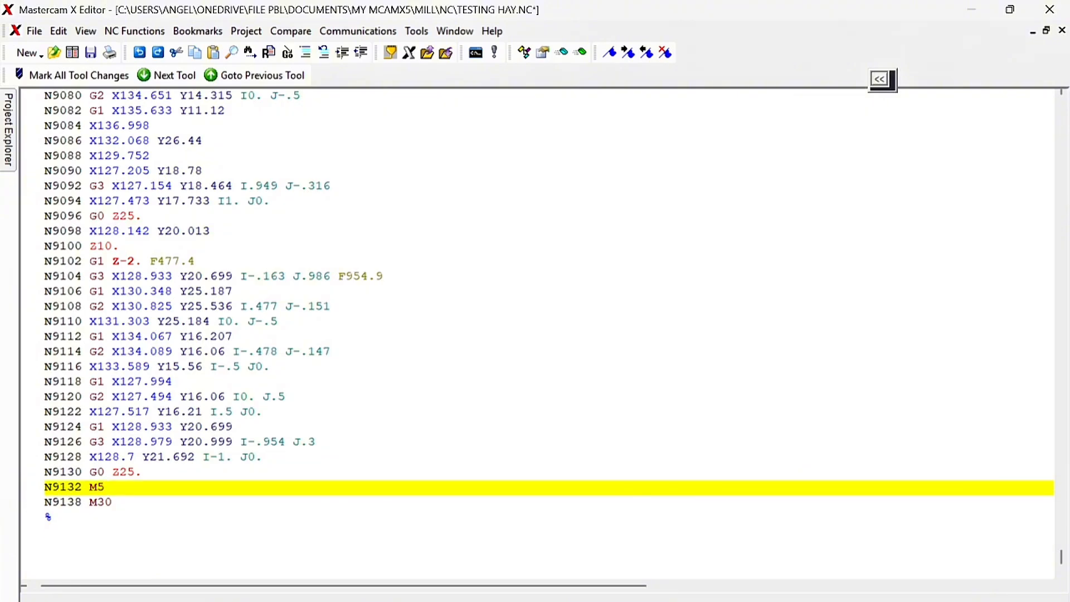
Copy the entire NC program and paste it into a new Notepad document
key(ctrl+a)
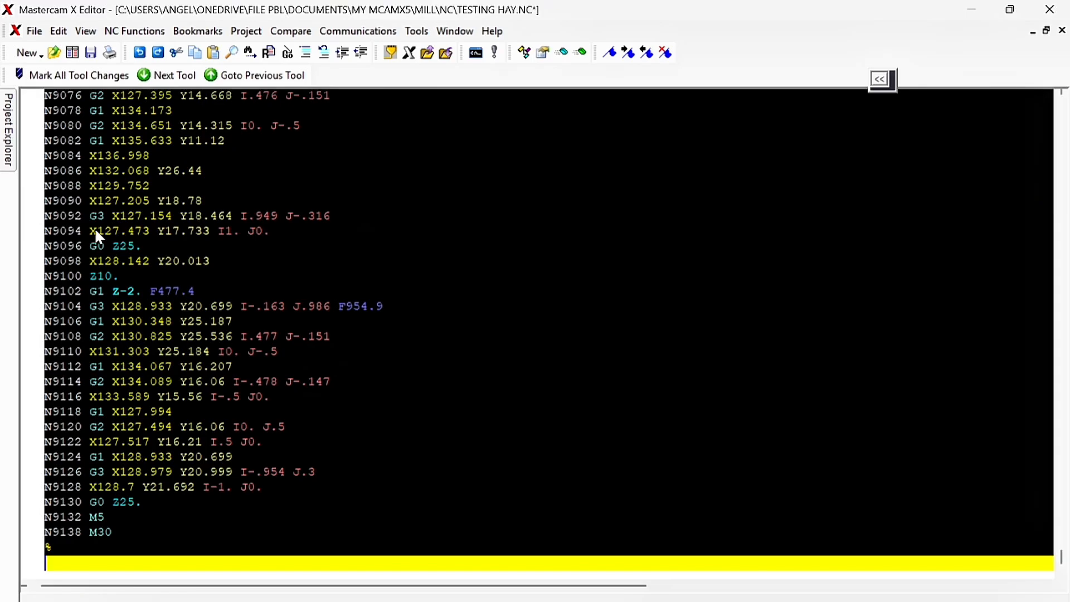
key(super)
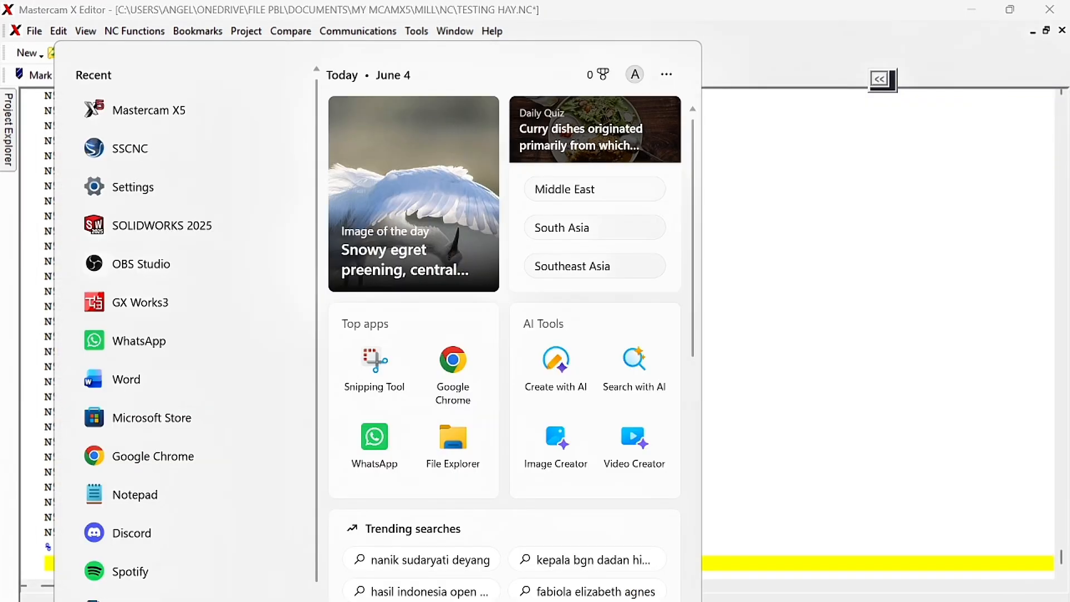
text(no)
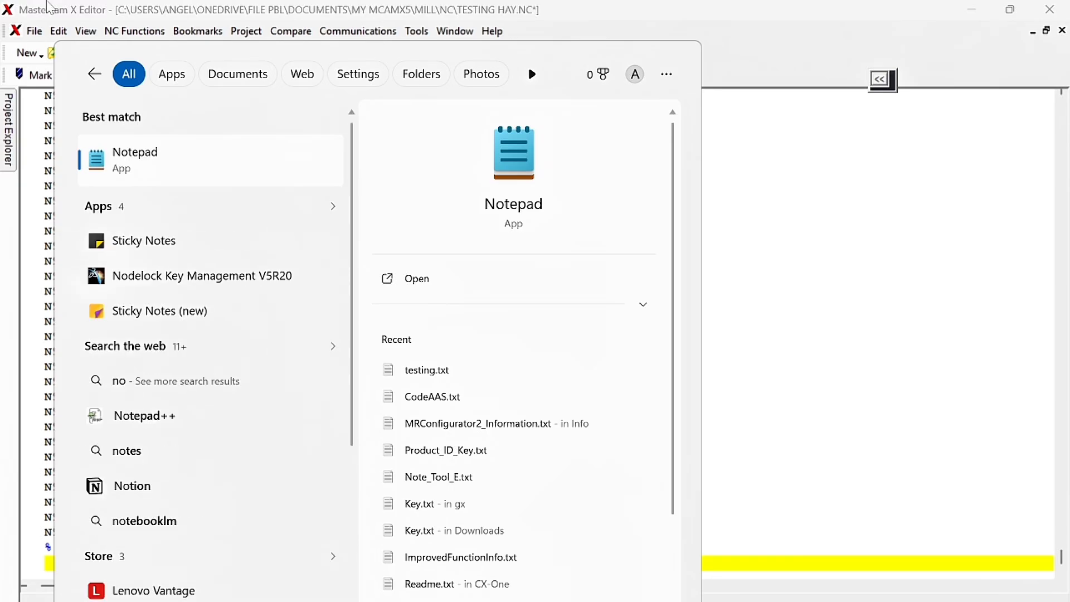
click(160, 168)
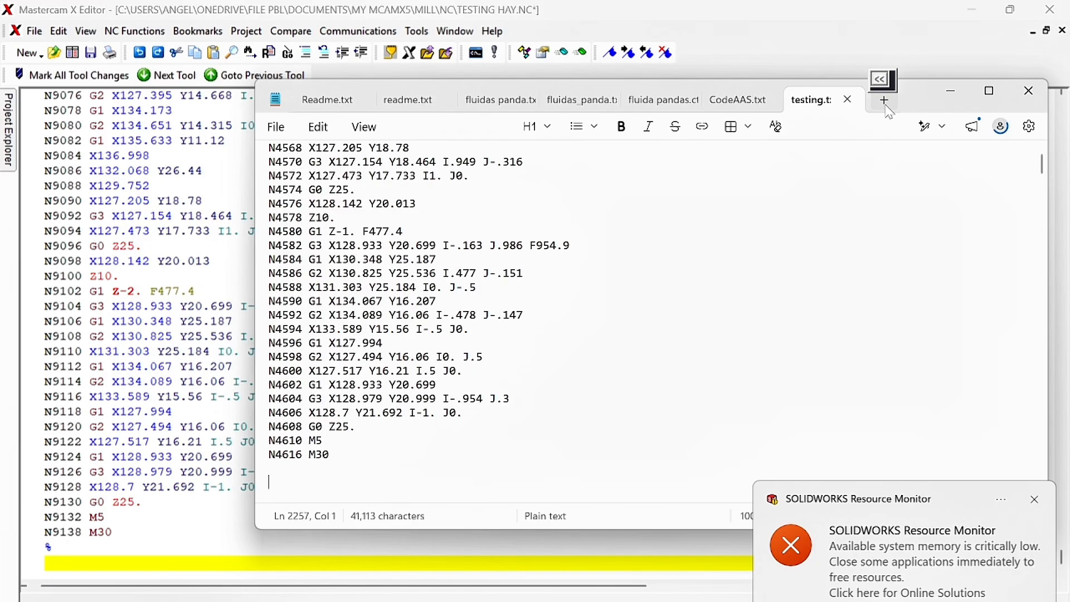
click(885, 102)
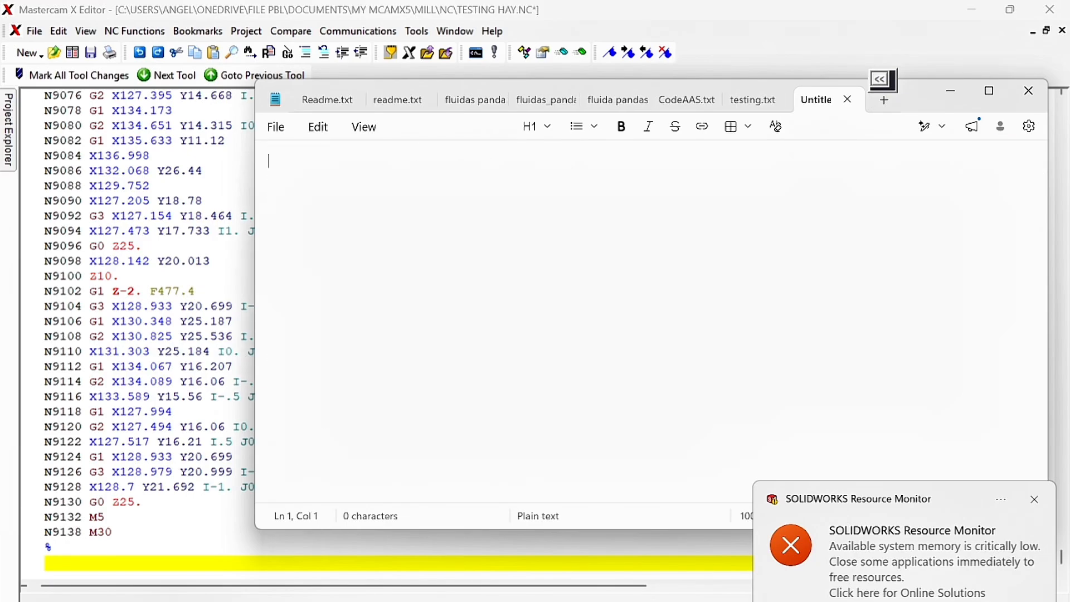
key(ctrl+v)
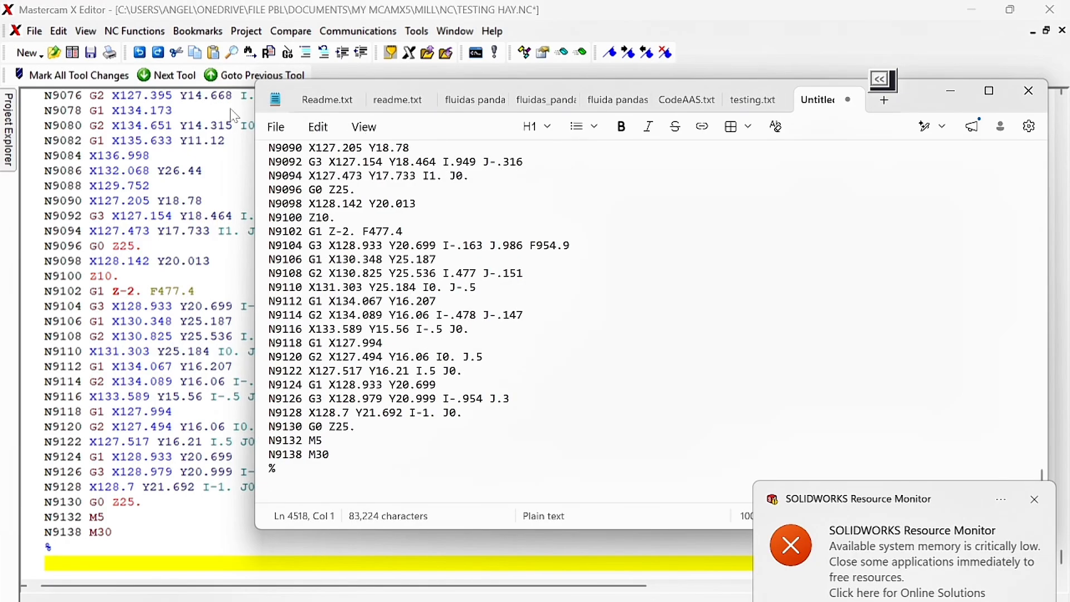
Save the pasted code as CodeAAS.txt in the MATKUL CNC folder, replacing the existing file
click(276, 127)
click(351, 323)
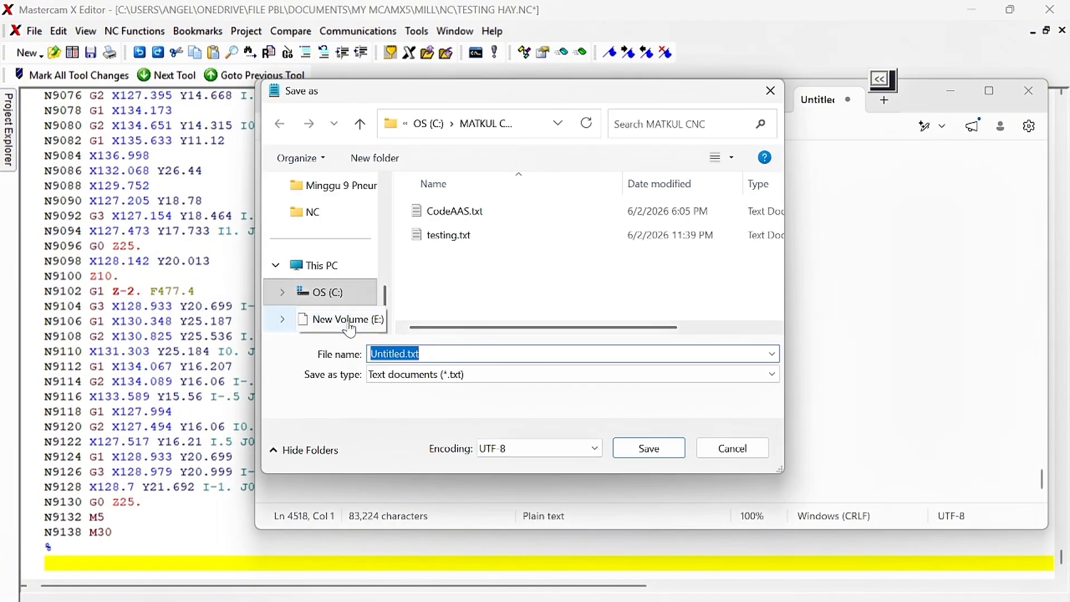
click(483, 220)
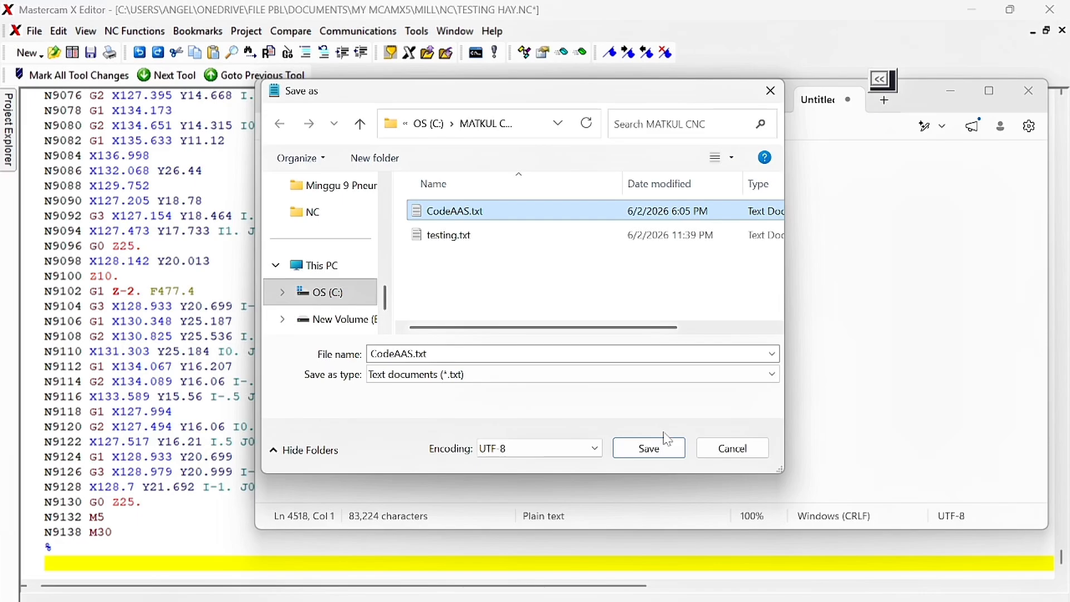
click(649, 449)
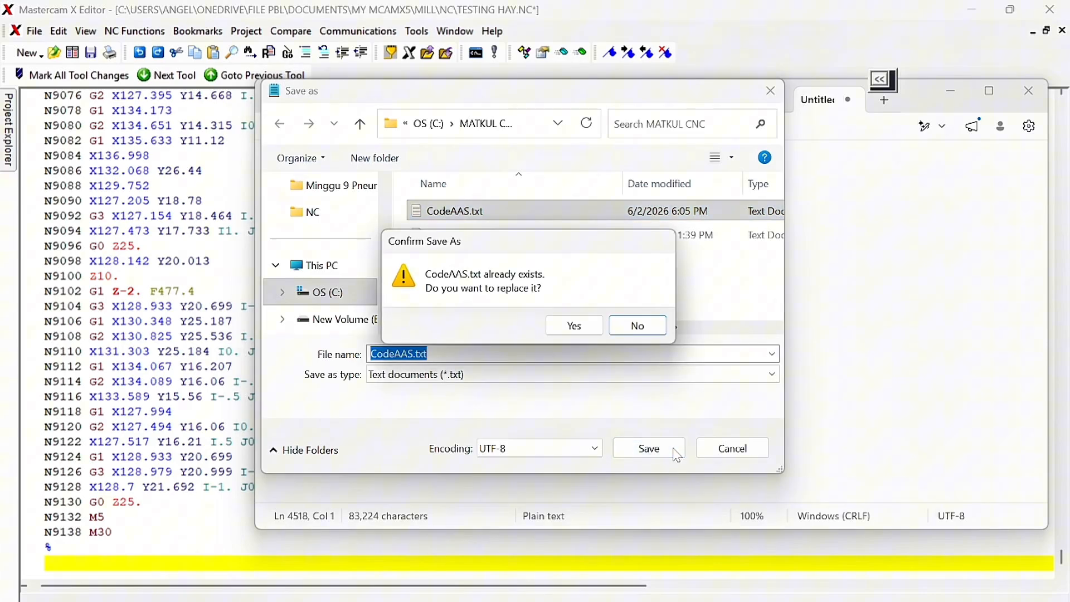
click(573, 325)
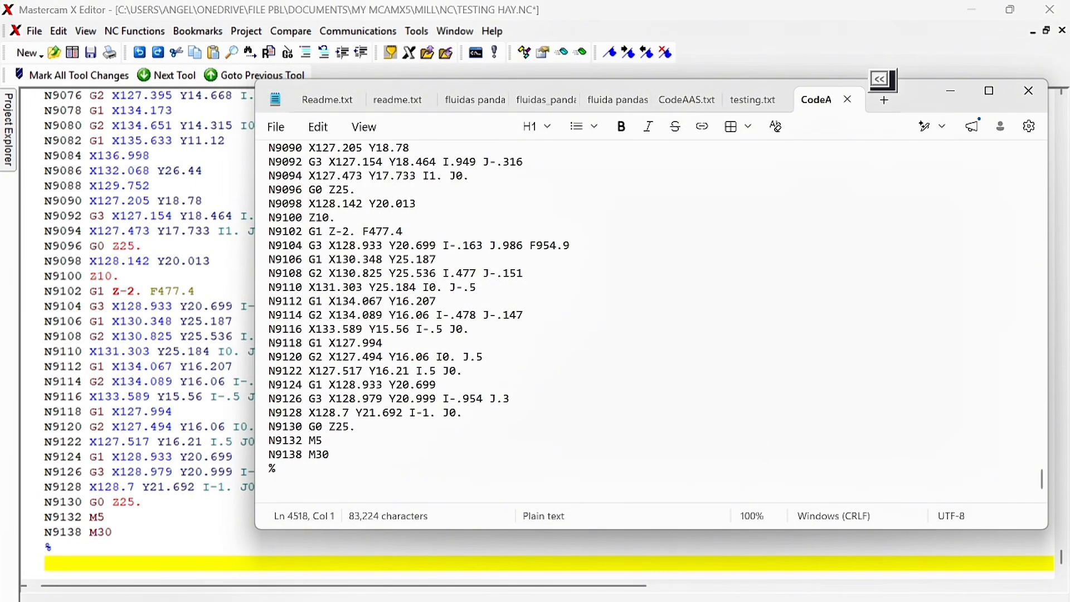
Close Notepad, the NC editor and Mastercam, and switch to the SwanSoft CNC simulator
click(1029, 90)
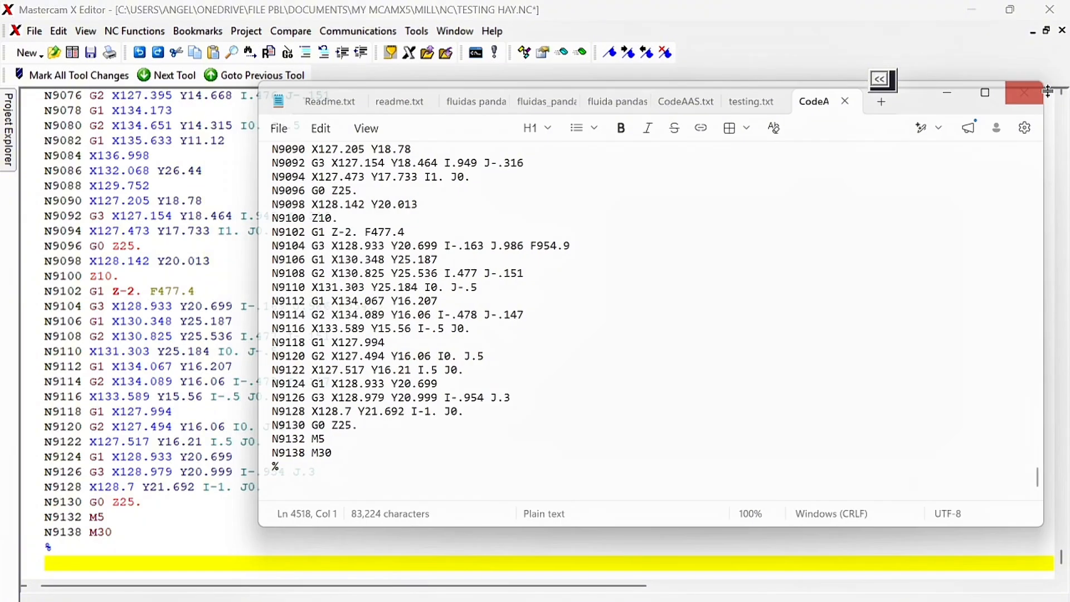
click(1055, 9)
click(577, 383)
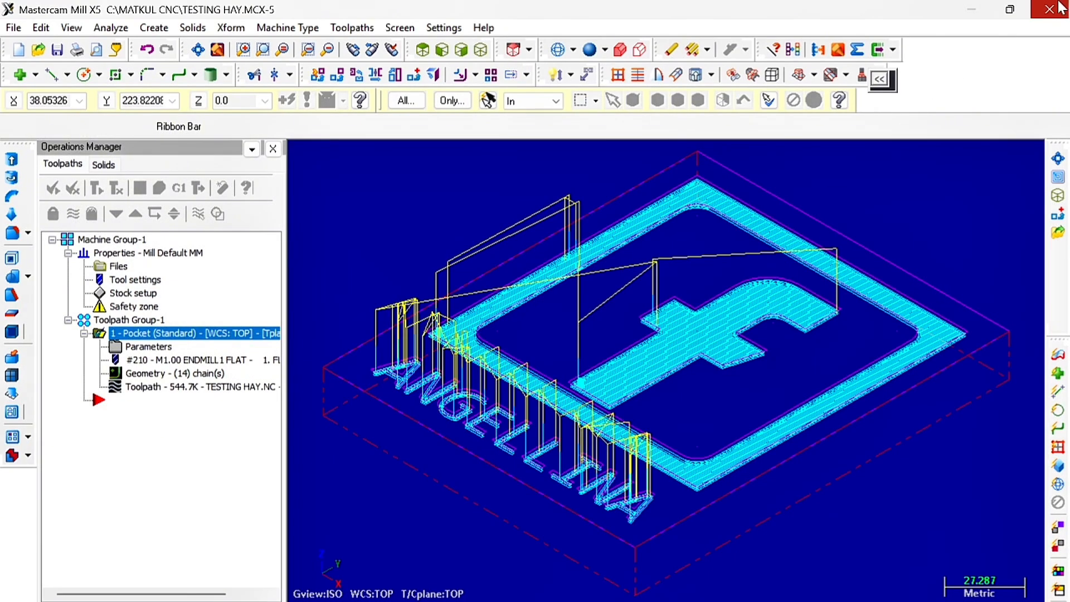
click(1050, 9)
key(Return)
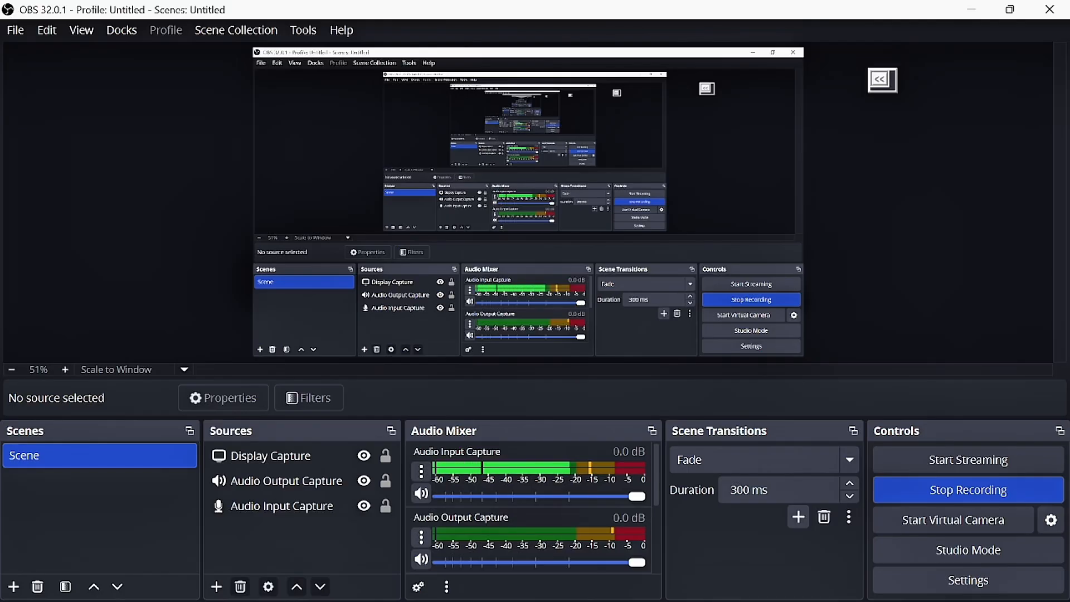
click(733, 568)
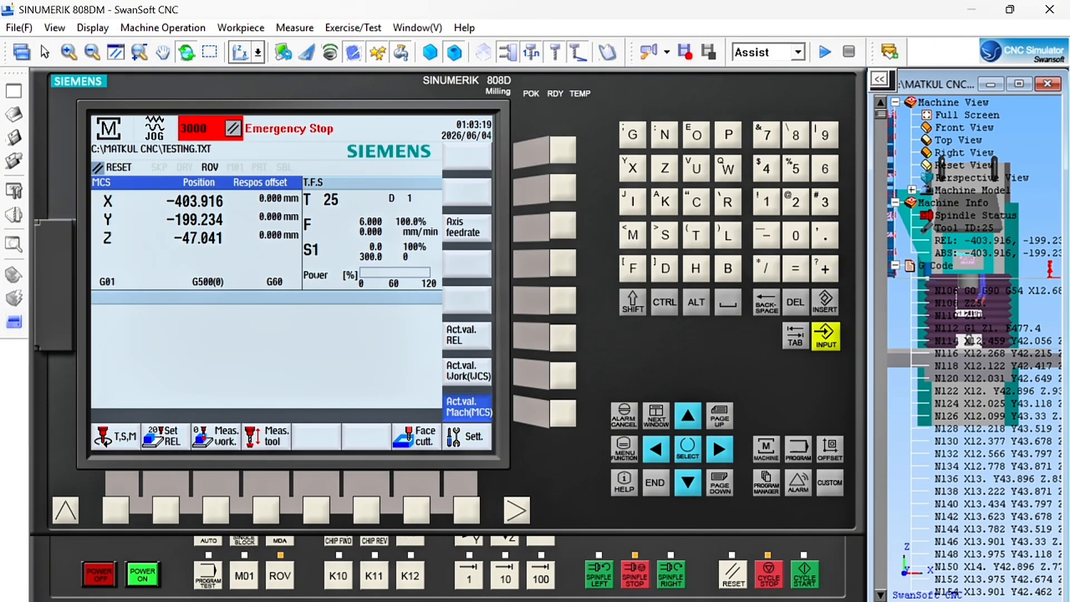
Bring the machine operator panel fully into view, collapse the G Code tree and release the emergency stop
click(165, 572)
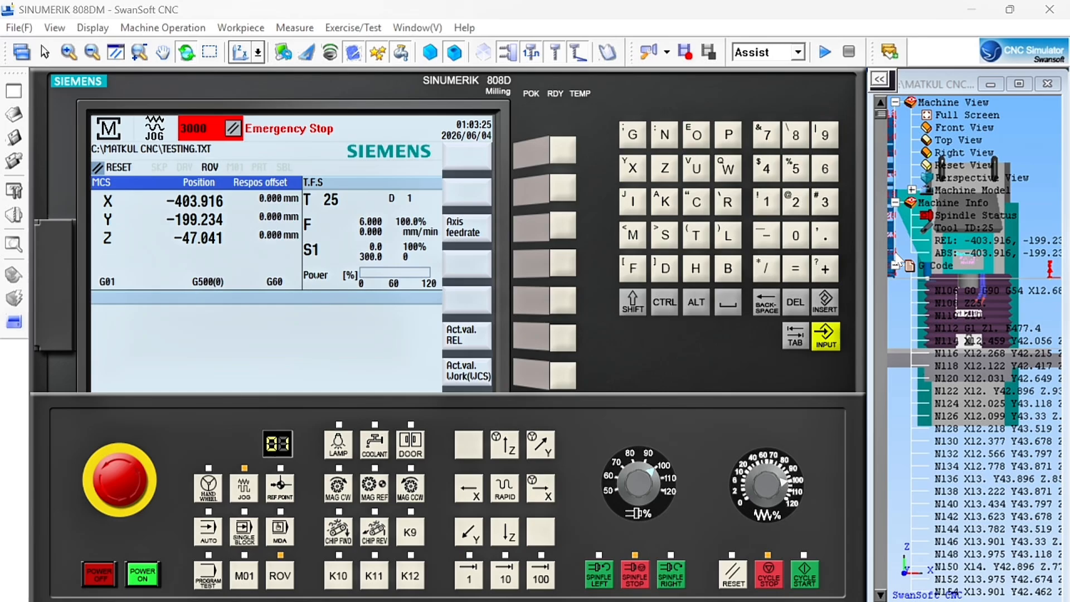
click(895, 266)
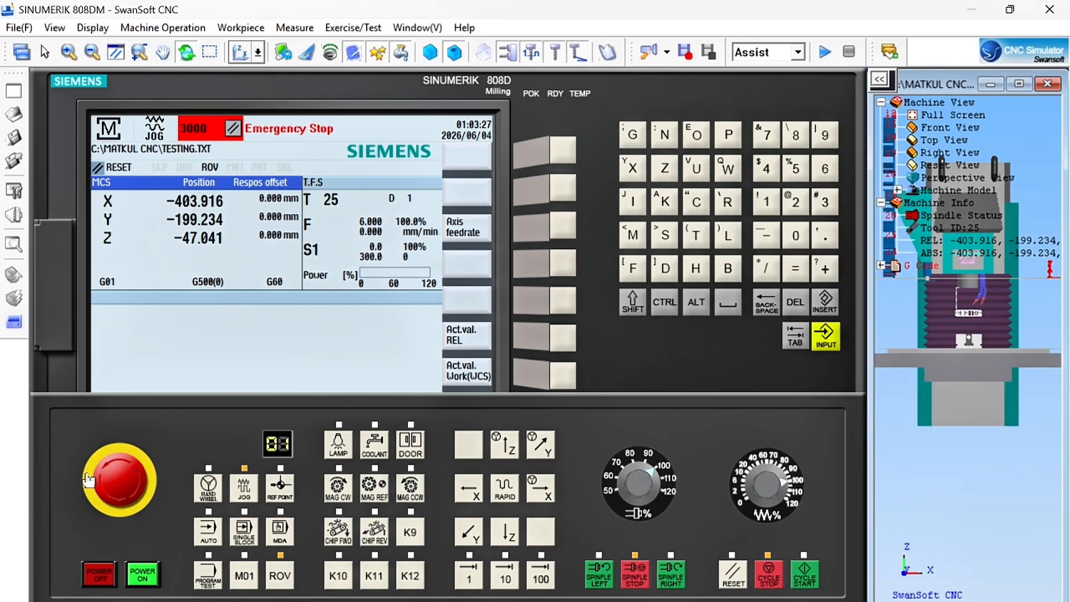
click(107, 480)
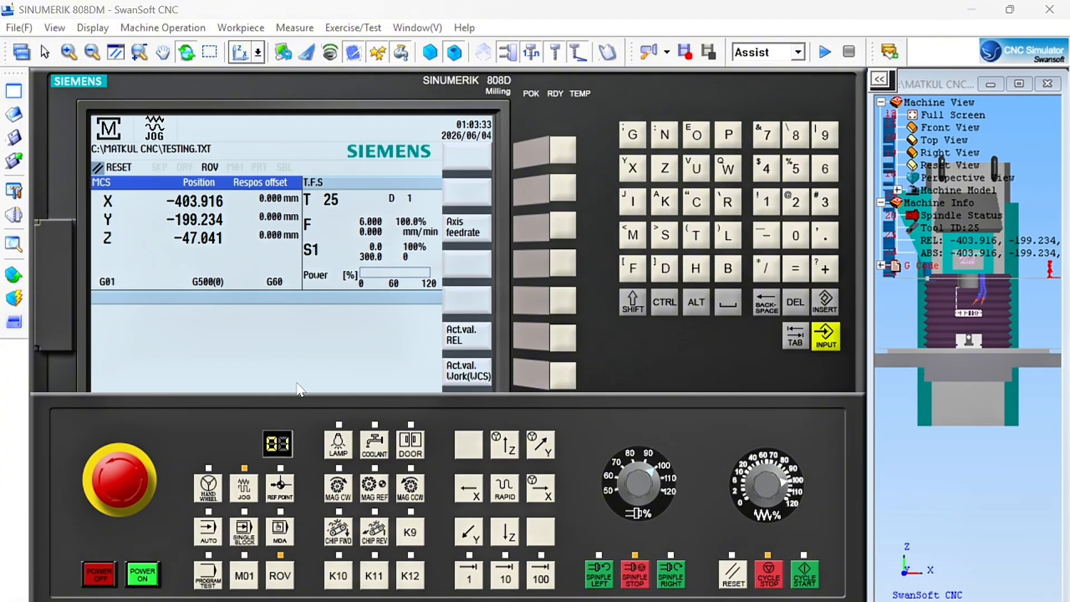
Resize the box workpiece in the stock settings, entering 180 for its width and 20 for its height
click(13, 279)
click(98, 276)
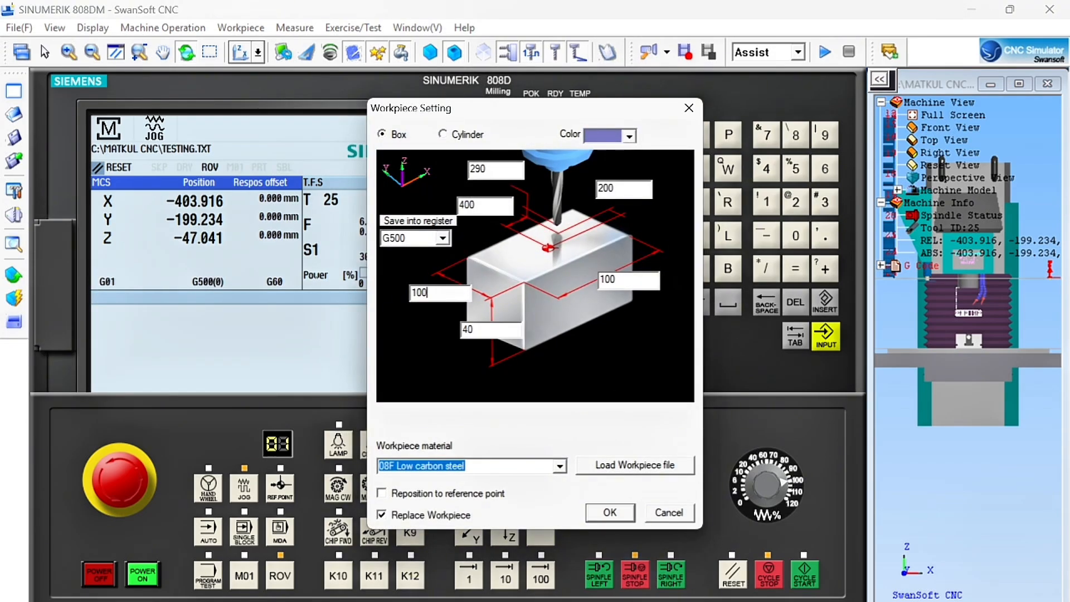
drag(427, 293, 409, 299)
text(180)
key(Tab)
text(15)
key(Tab)
text(20)
click(610, 512)
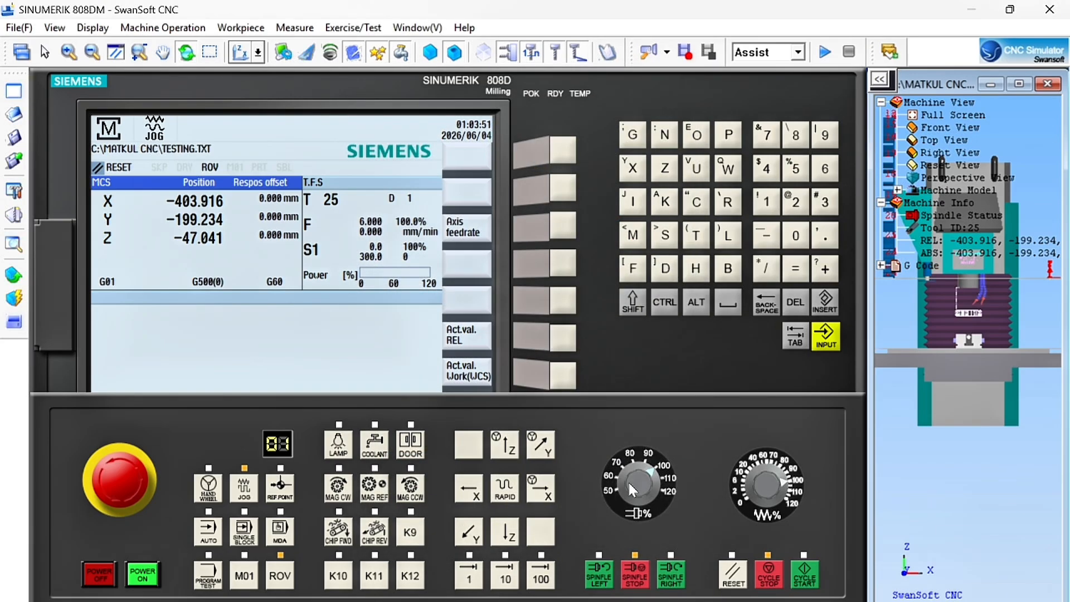
Raise the workpiece in the vise through the workpiece clamp settings and apply the change
click(13, 275)
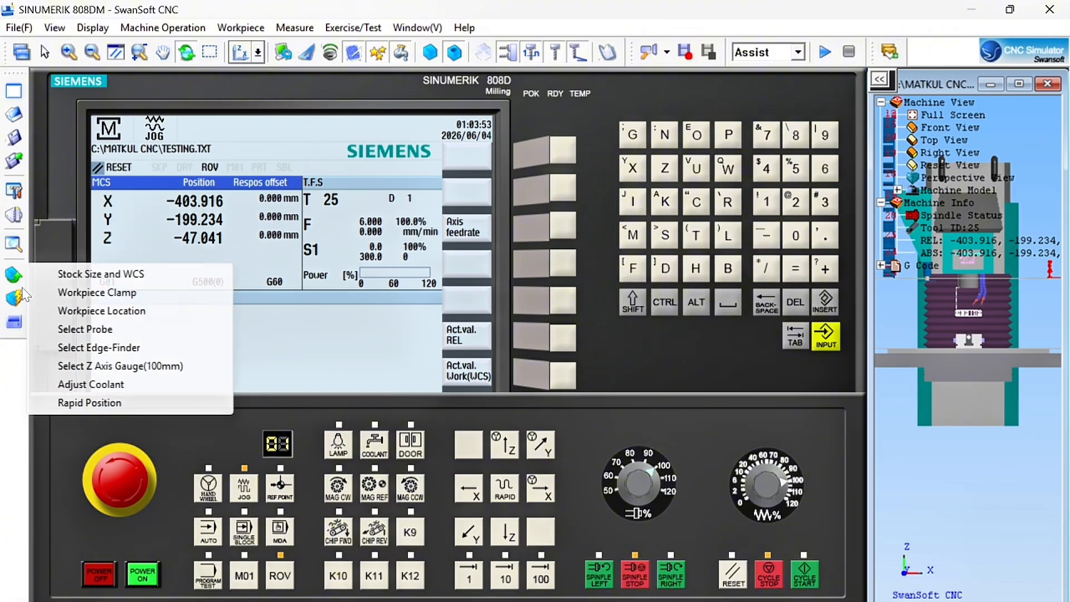
click(84, 292)
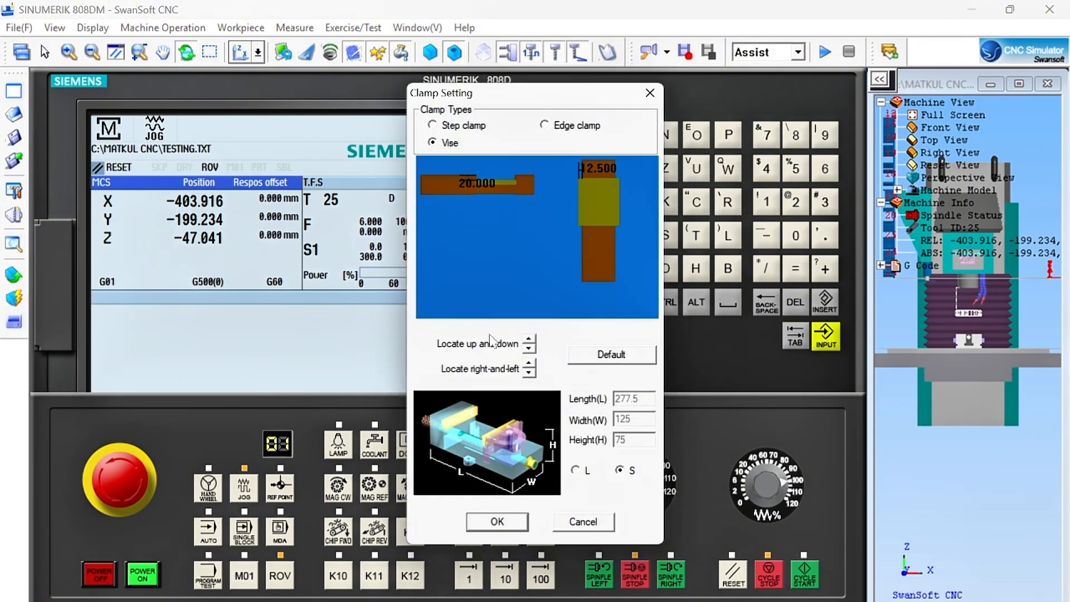
click(529, 339)
click(529, 339)
click(529, 339)
click(529, 339)
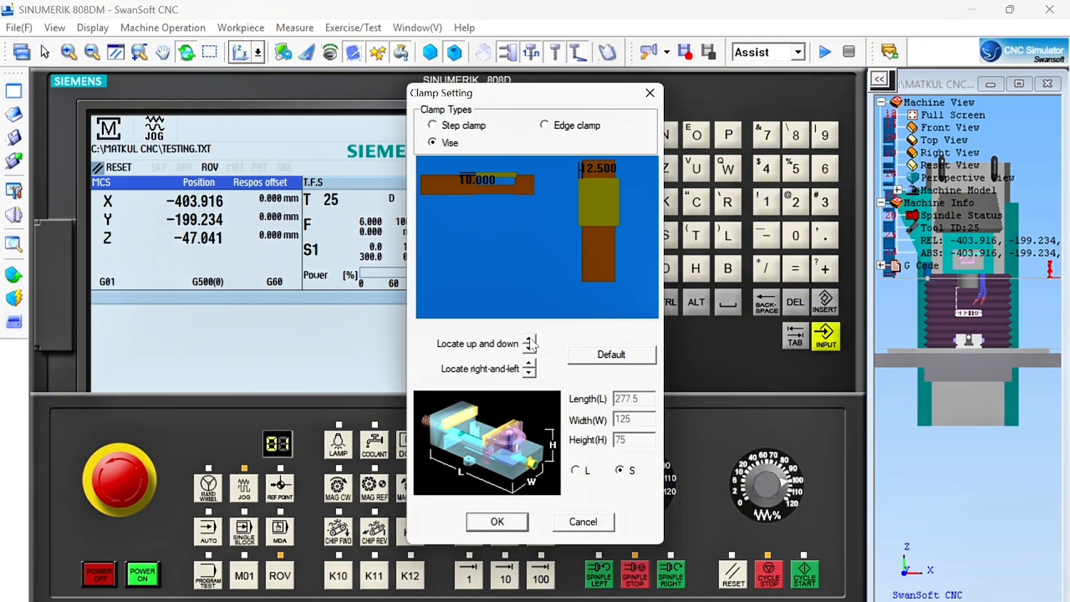
click(529, 339)
click(529, 338)
click(571, 355)
click(522, 526)
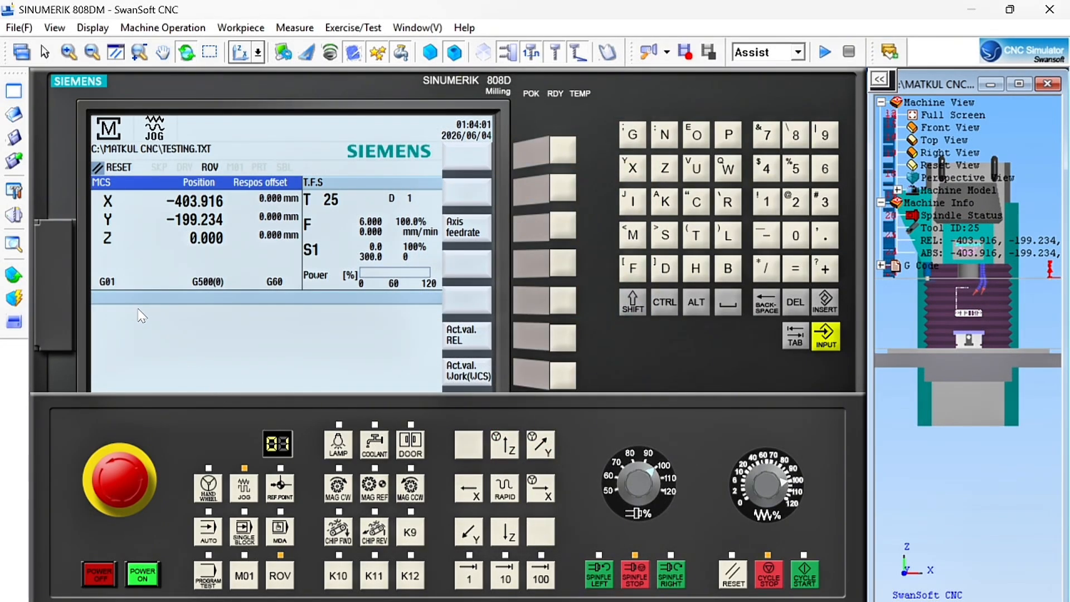
Add flat end mill number 13 to the tool list with diameter 1 and length 75
click(14, 215)
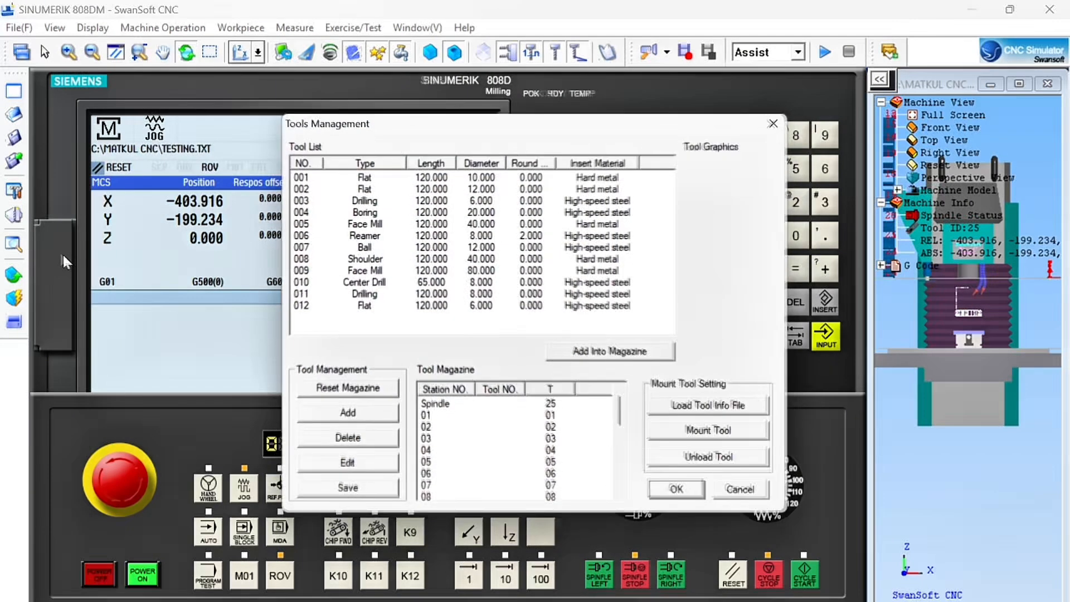
click(315, 417)
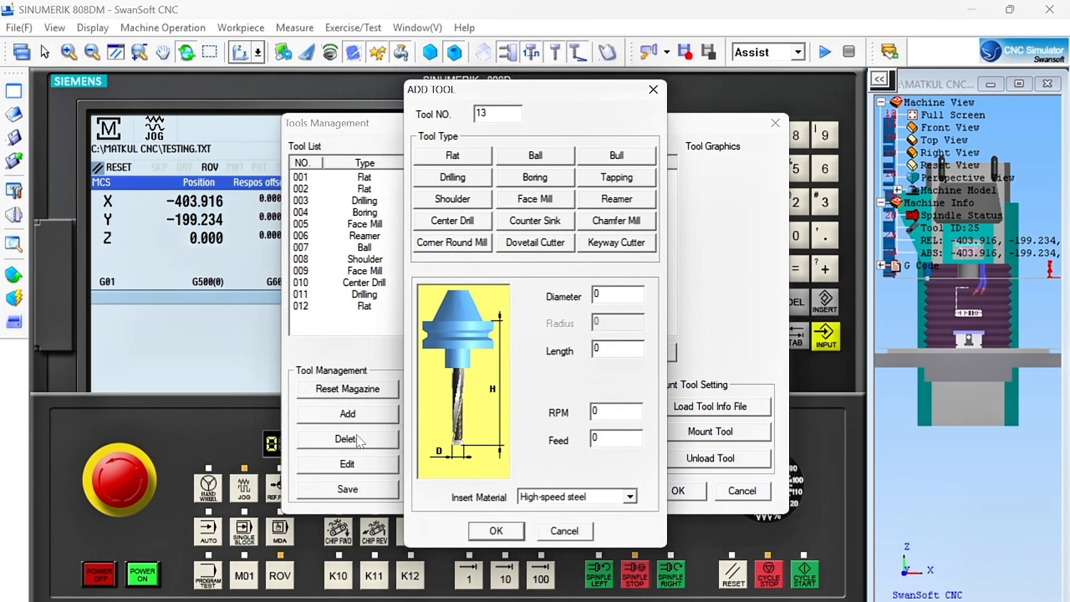
click(597, 294)
text(1)
text(75)
click(496, 531)
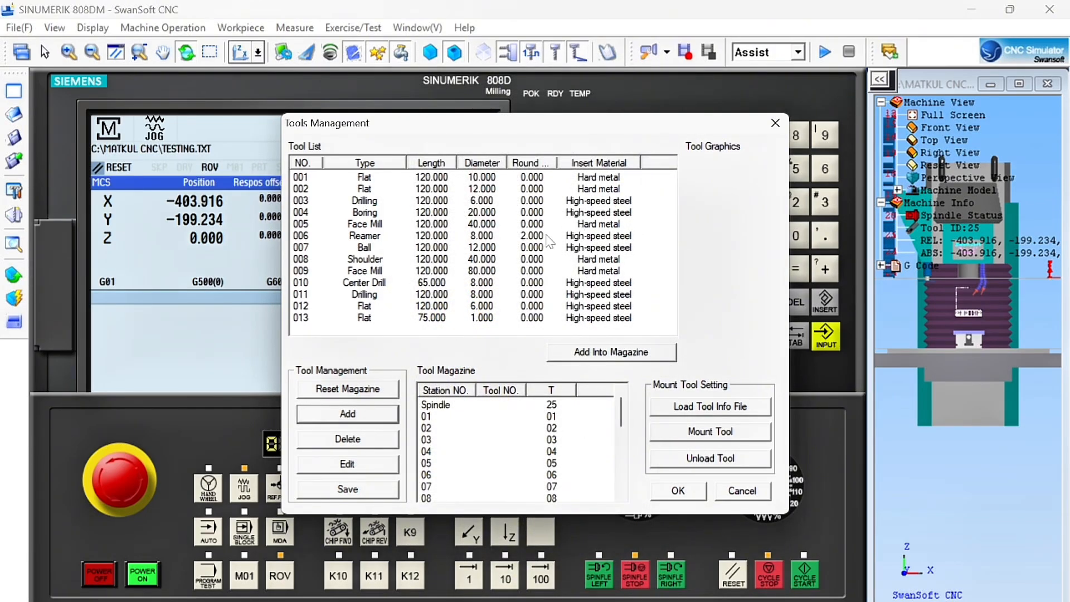
Load flat tool 013 into the main spindle, mount it and confirm the tool management settings
click(462, 319)
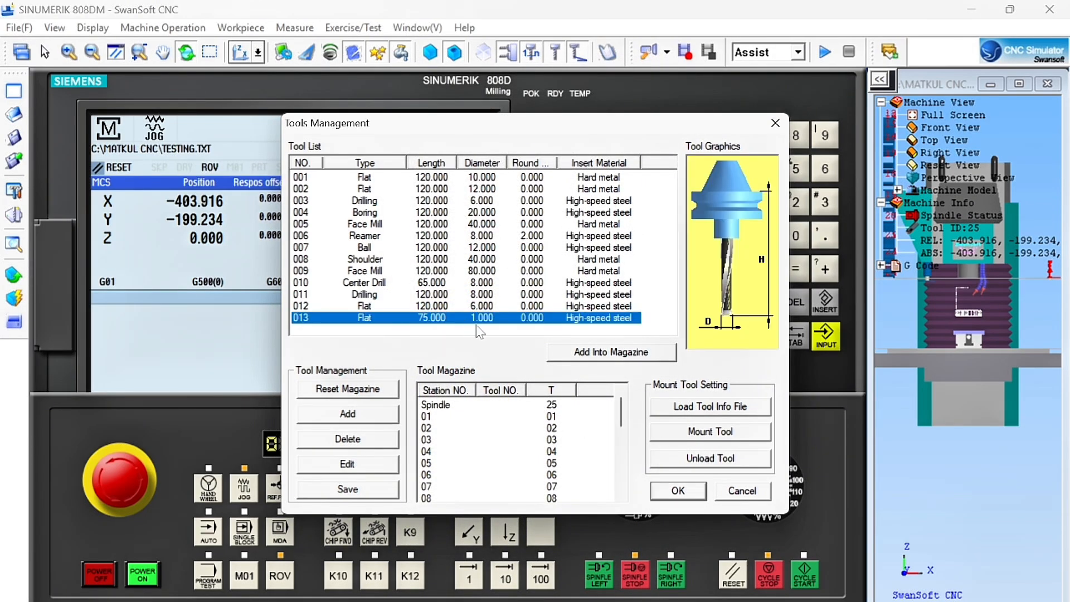
click(568, 351)
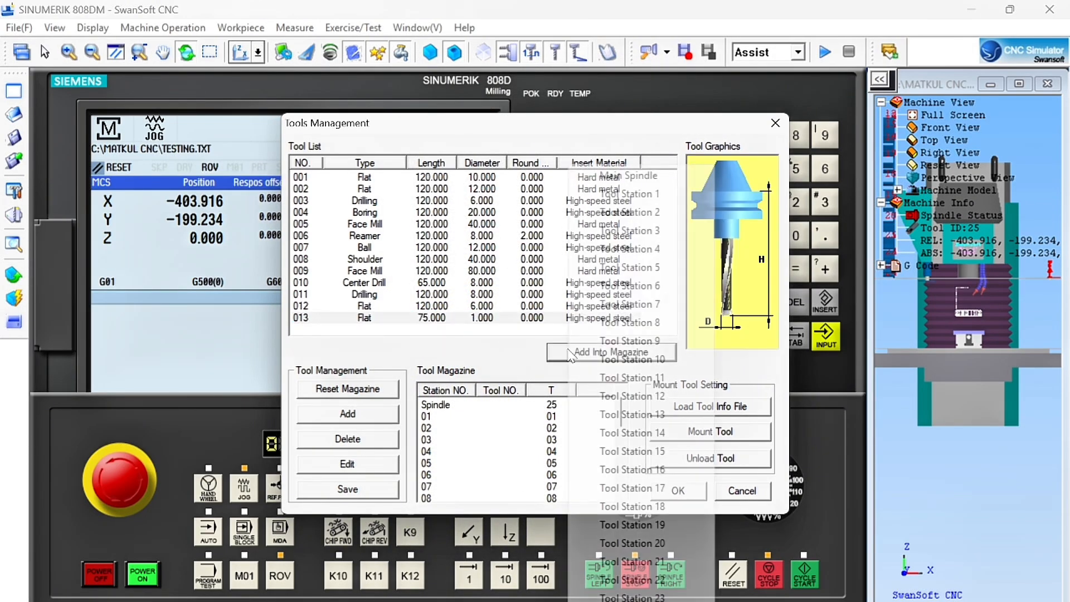
click(652, 176)
click(693, 432)
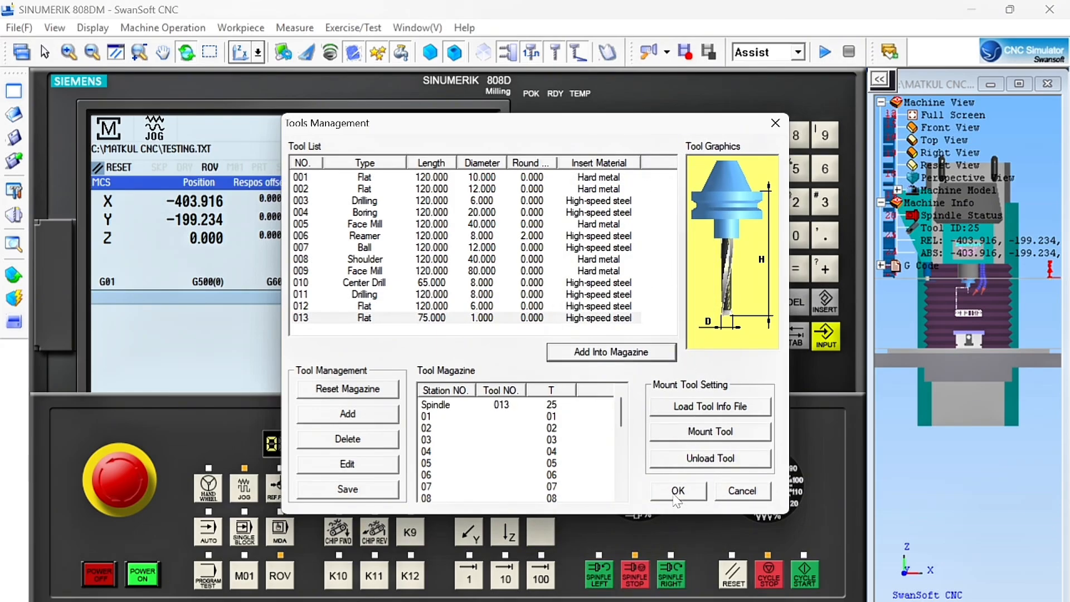
click(676, 491)
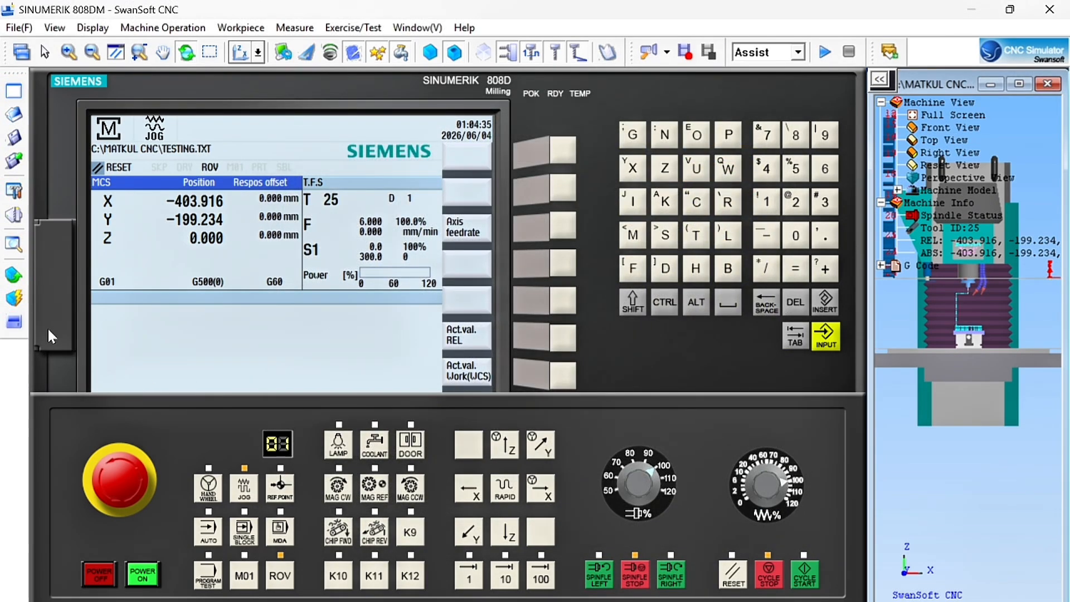
Rapid-position the tool at the workpiece's front top corner, at its minimum X and Y
click(15, 298)
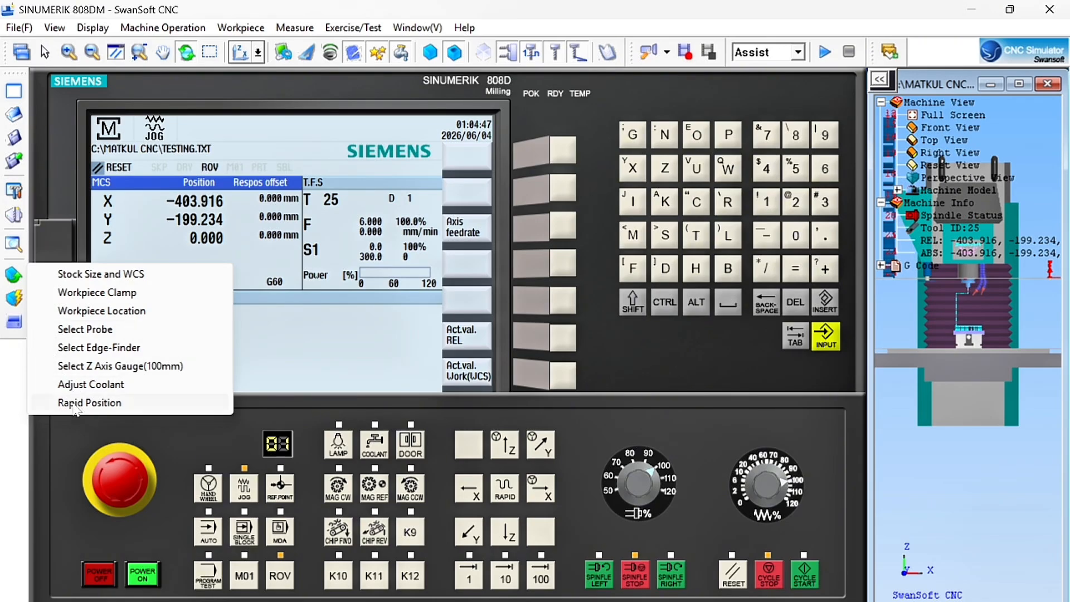
click(74, 406)
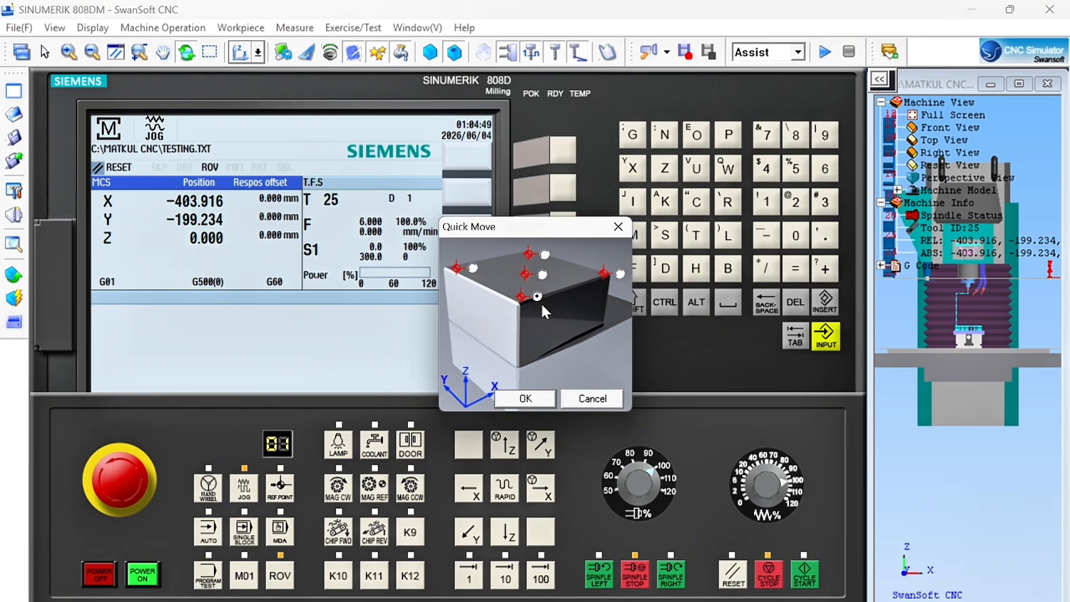
click(524, 399)
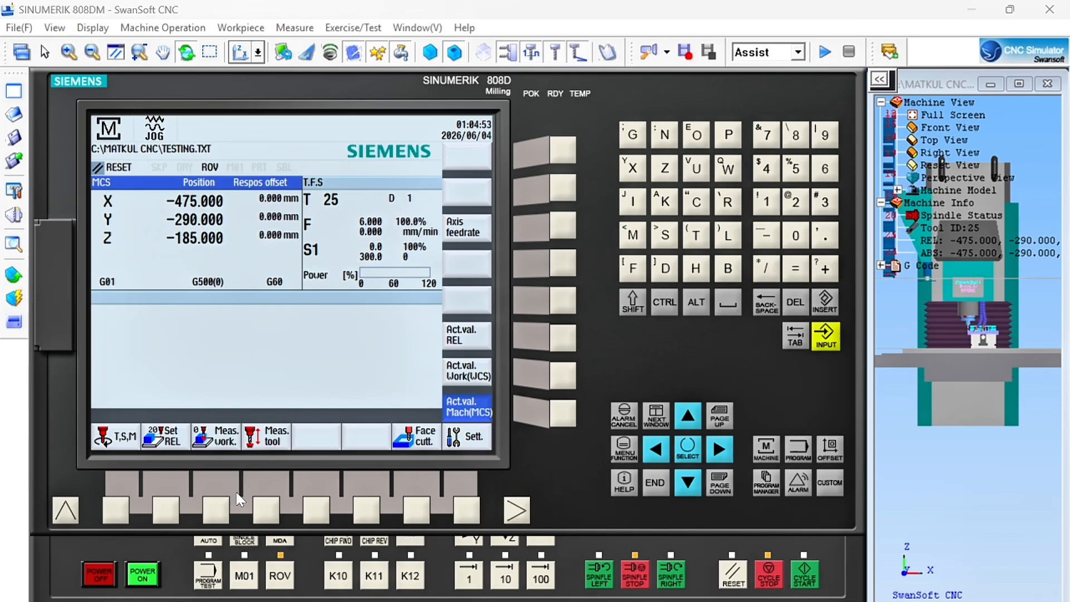
Measure the workpiece edges at the current tool position and save the X, Y and Z zero points in work offset G54
click(218, 509)
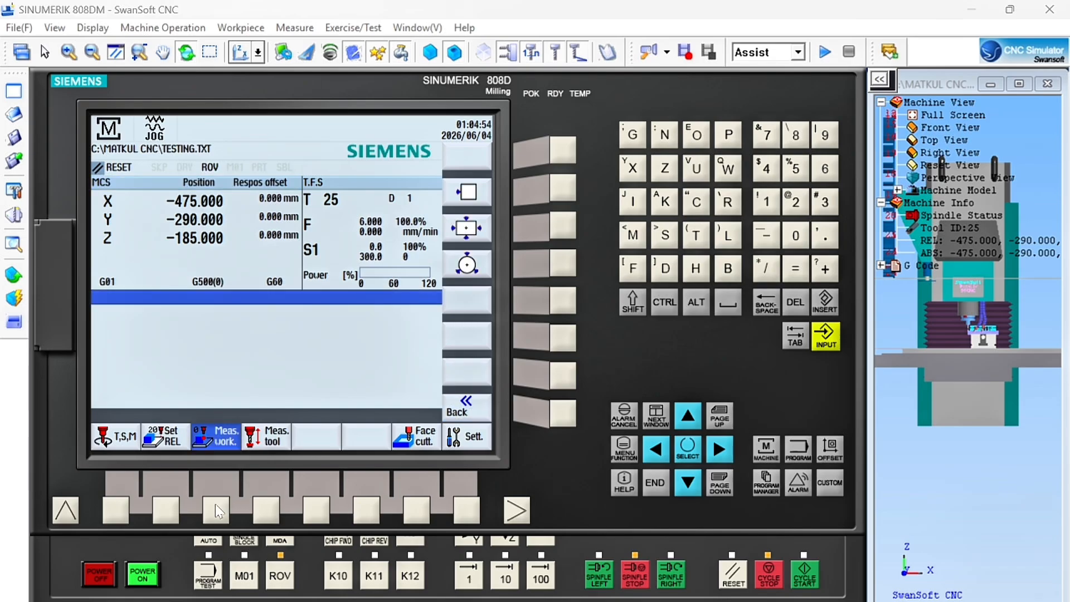
click(562, 189)
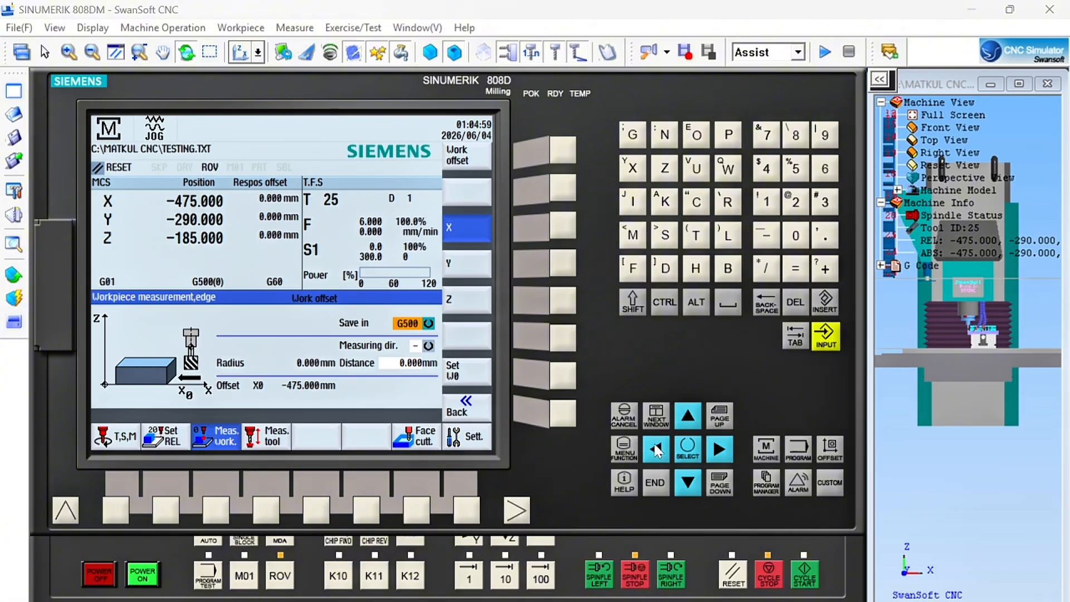
click(691, 452)
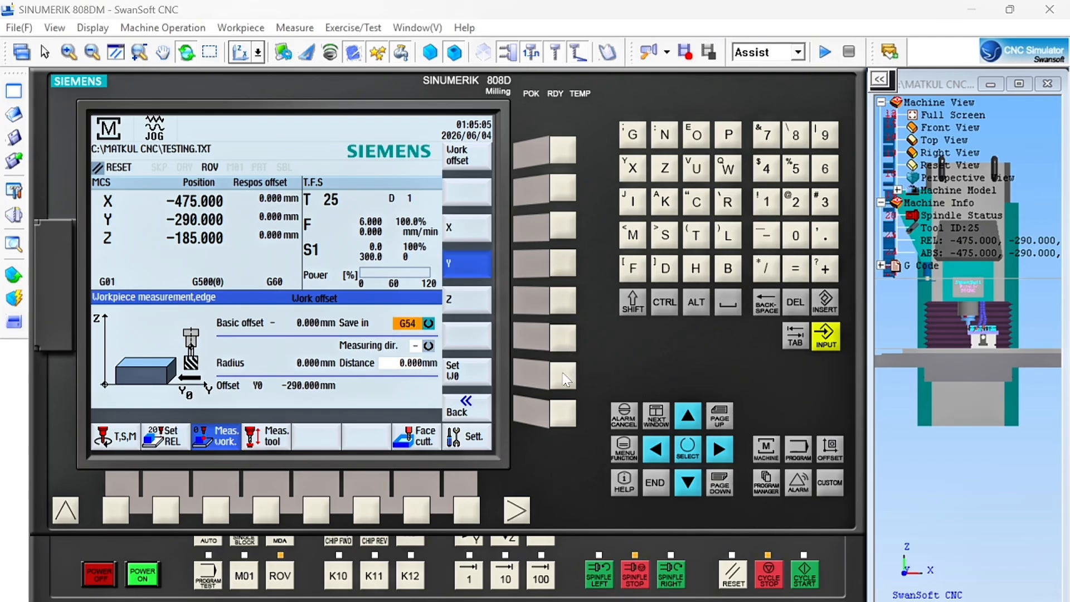
click(560, 293)
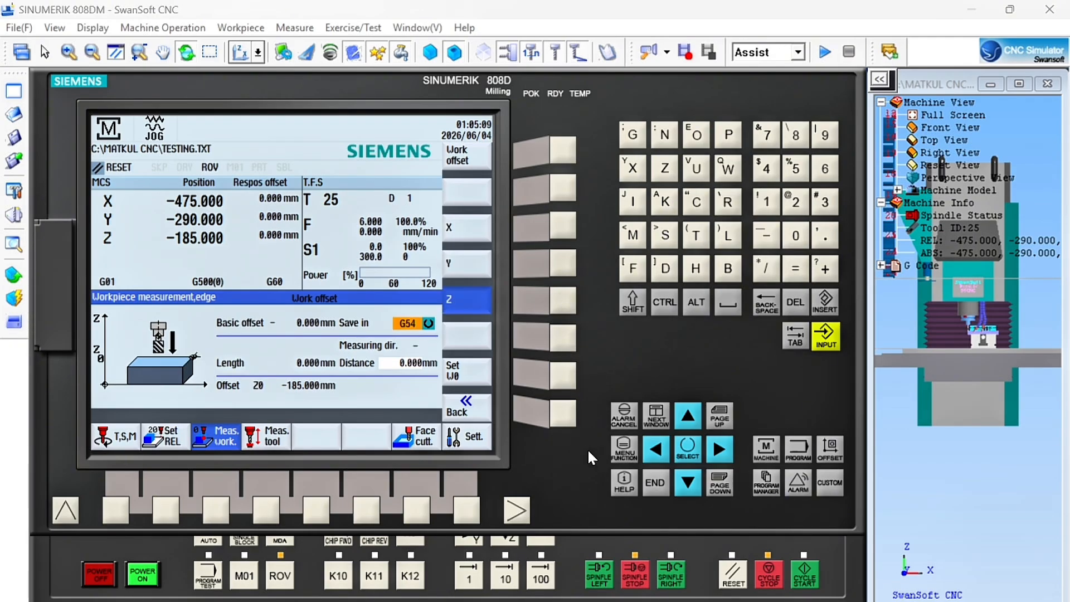
Create a new main program named AASCNCFINAL in the control's NC program storage
mouse_move(578, 543)
click(757, 486)
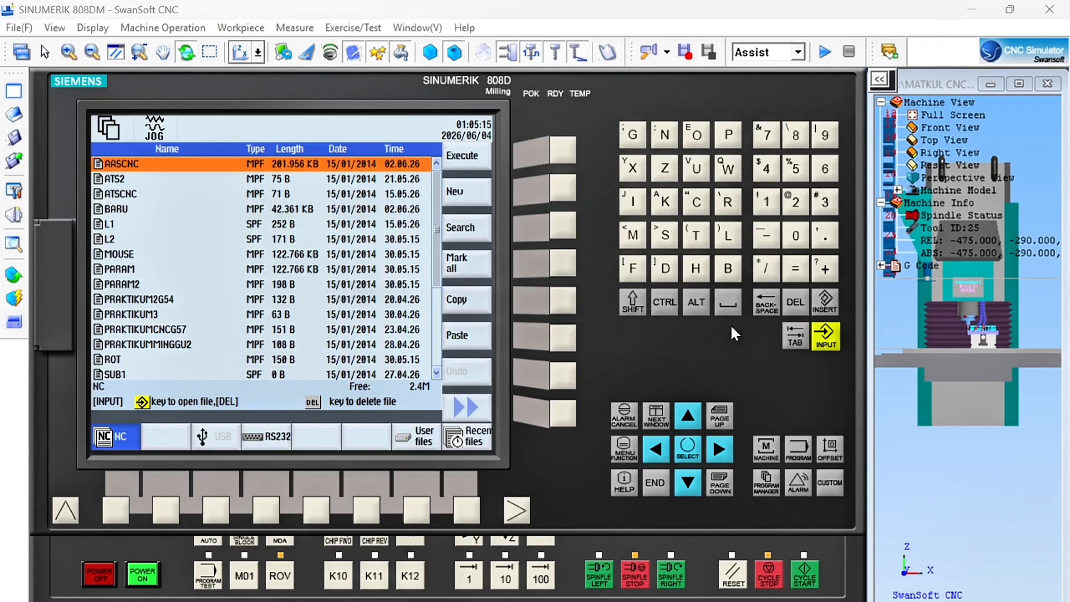
click(568, 190)
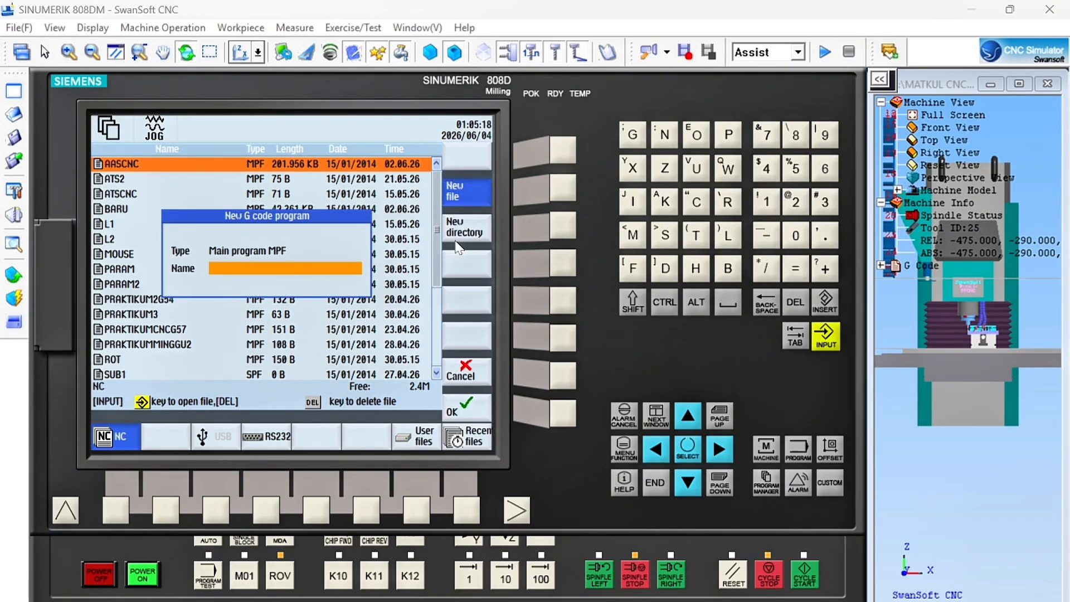
text(AASCNCFINAL)
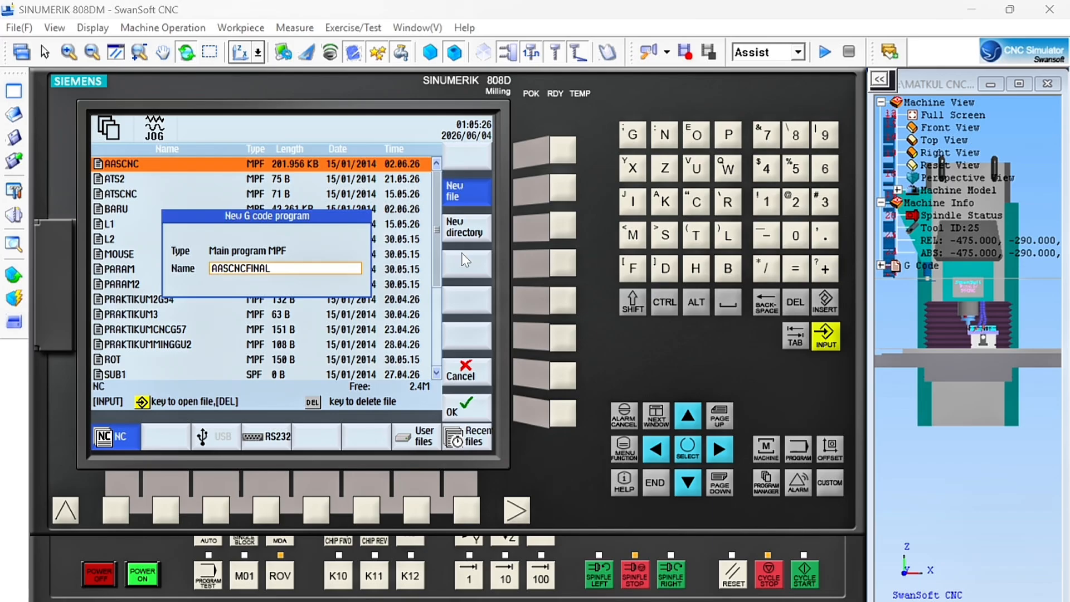
click(562, 405)
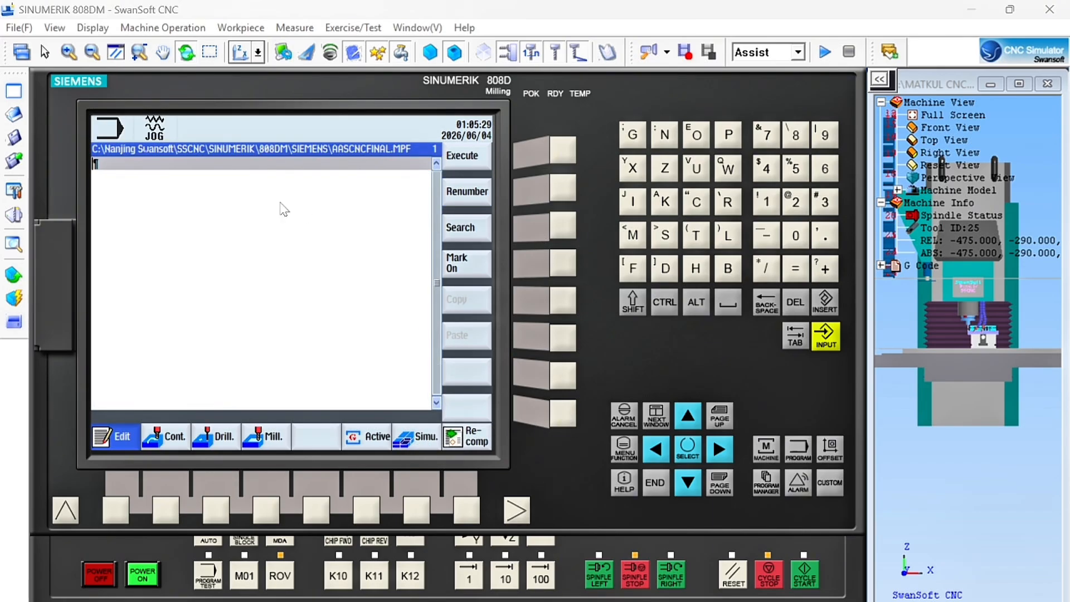
Load the NC code file CodeAAS.txt from the MATKUL CNC folder, accepting the save prompts, and select it for automatic execution
click(19, 28)
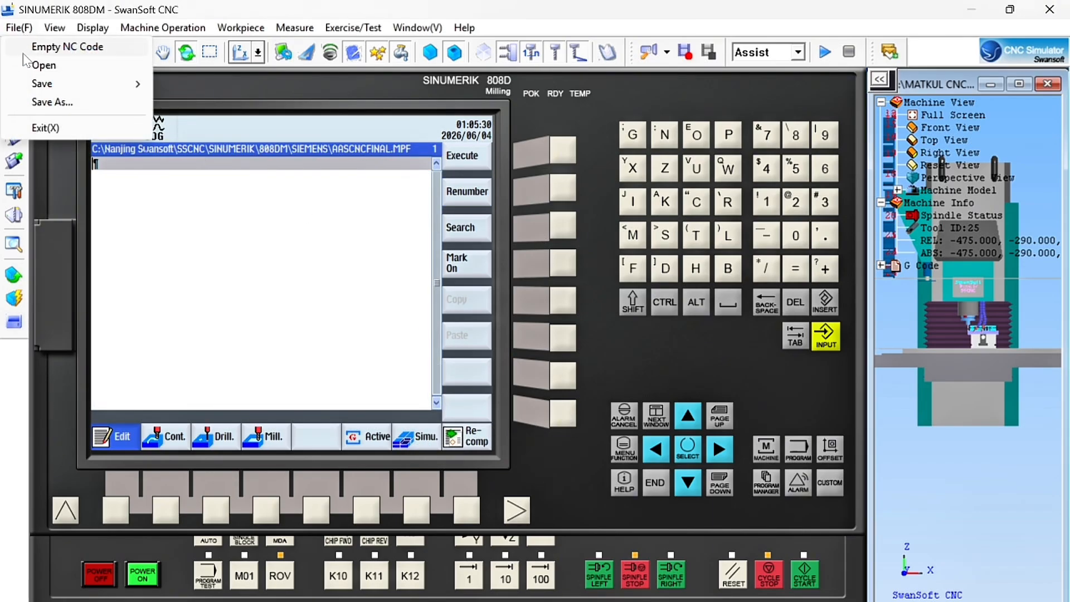
click(43, 66)
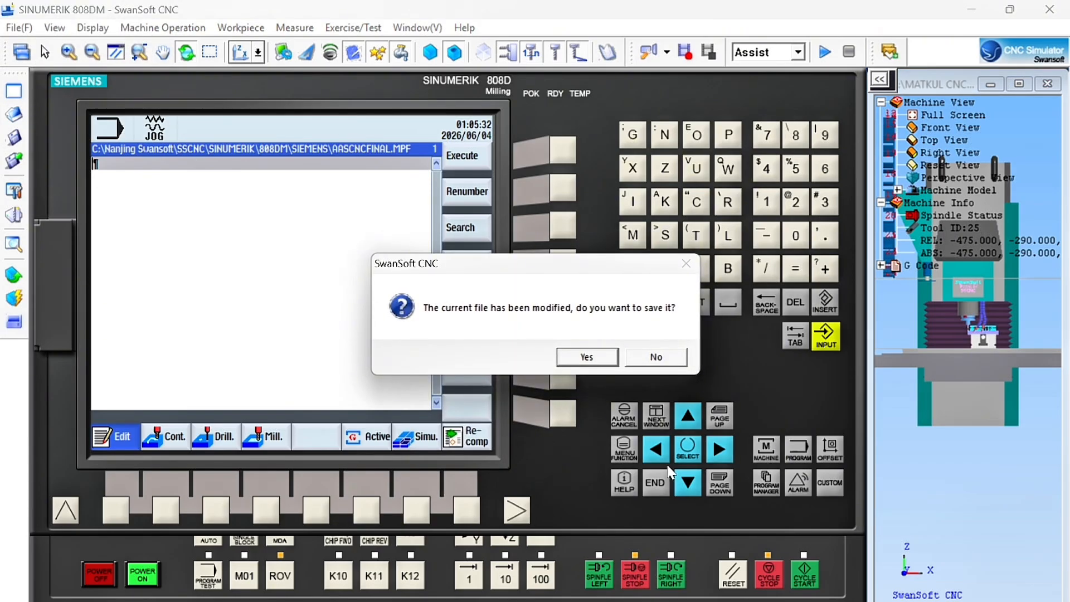
click(585, 358)
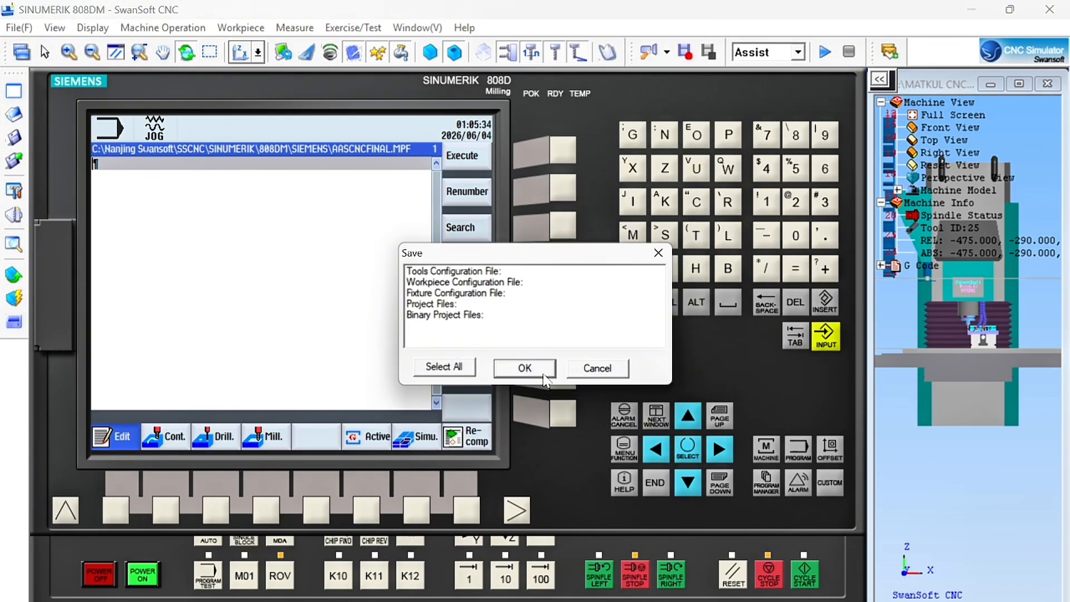
click(544, 374)
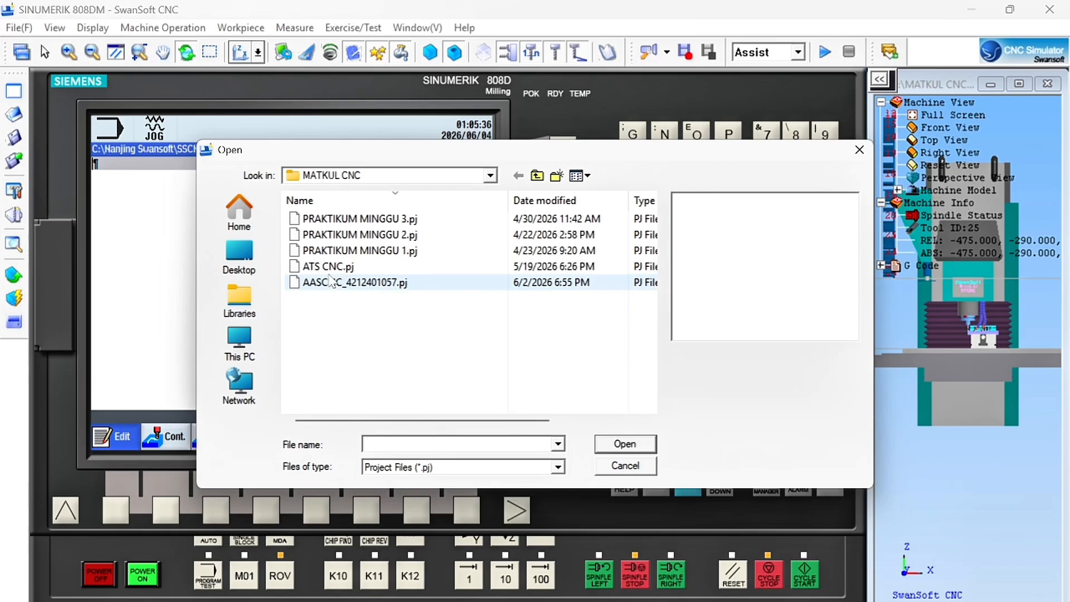
click(558, 467)
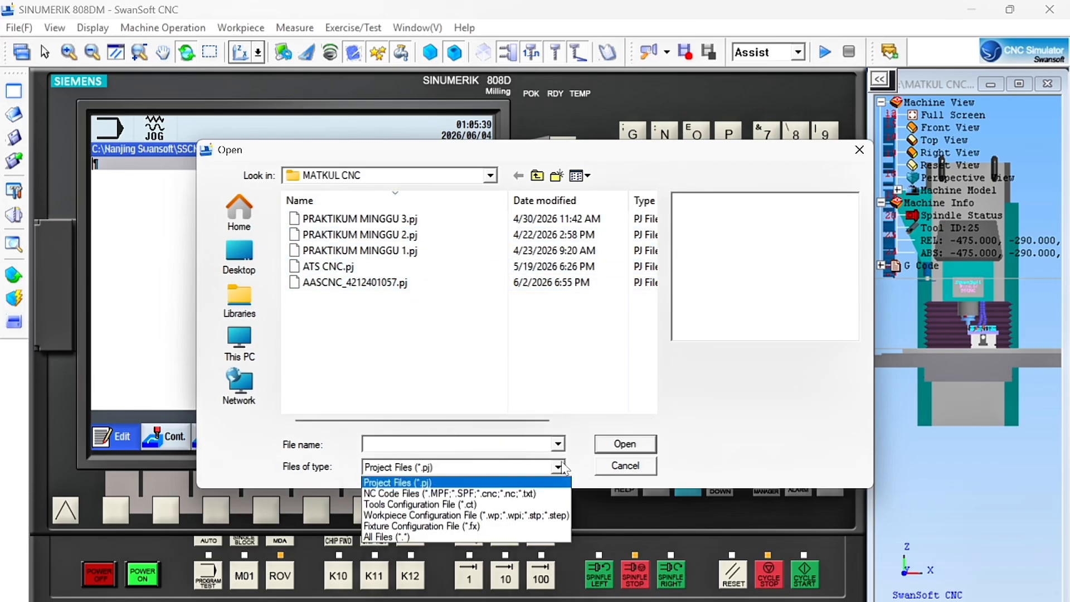
click(530, 494)
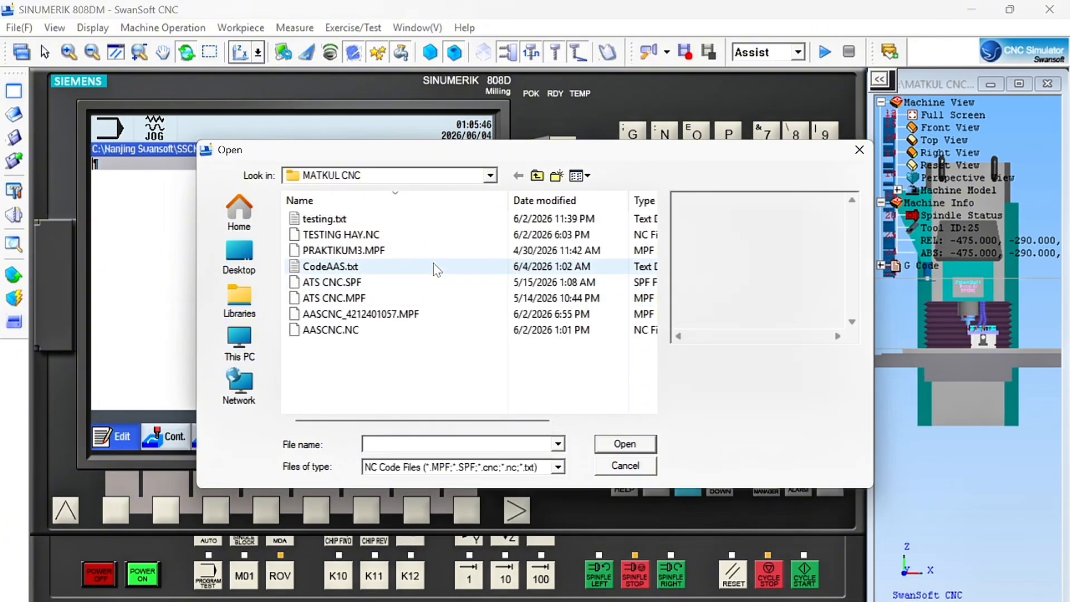
click(432, 267)
click(615, 443)
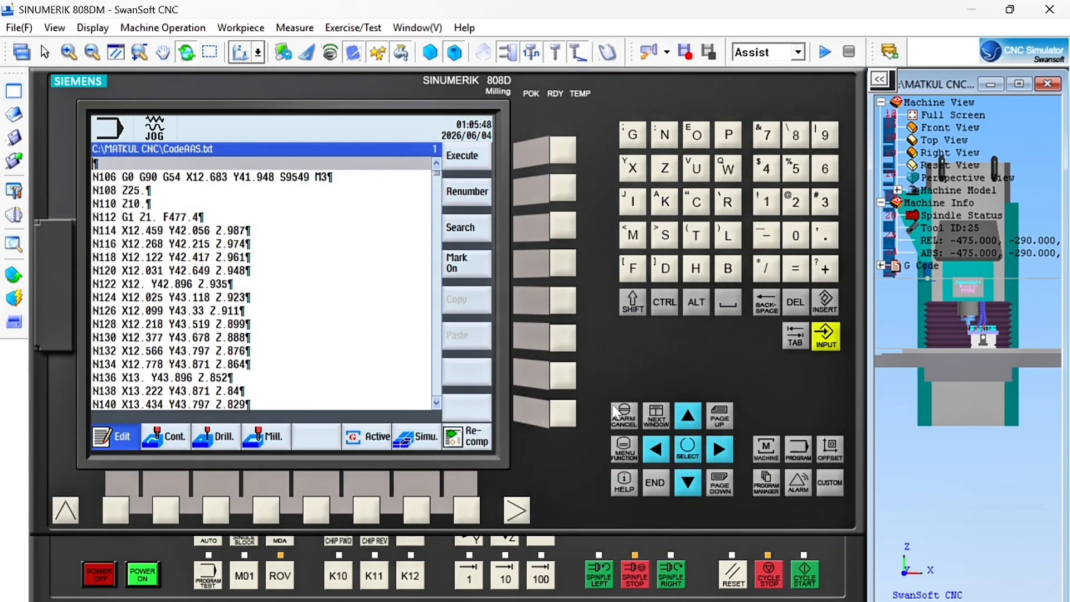
click(564, 152)
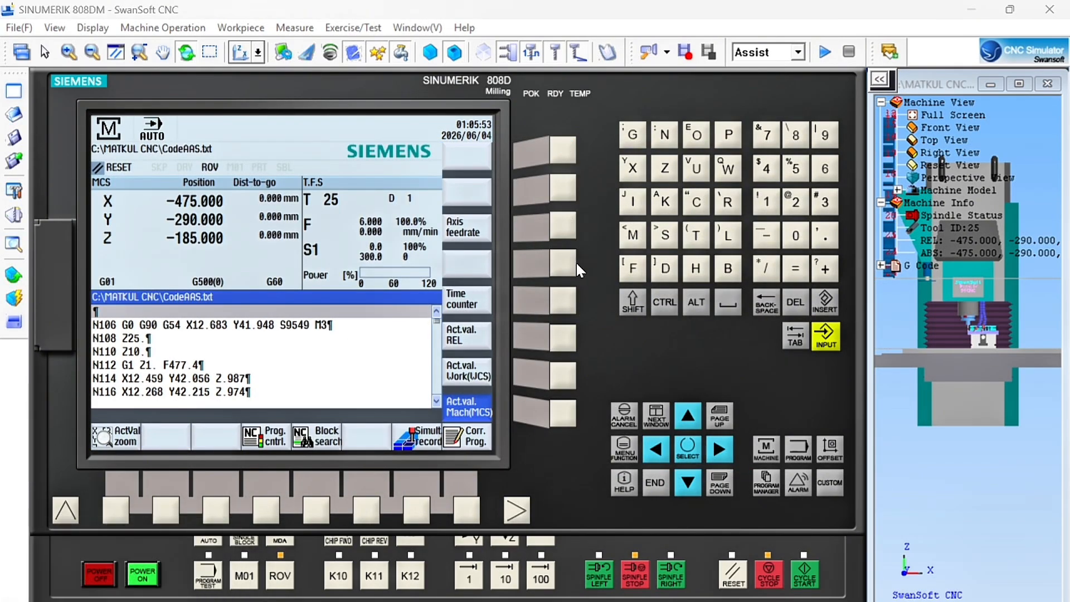
Return the machine's Z, Y and X axes to their reference points
mouse_move(573, 540)
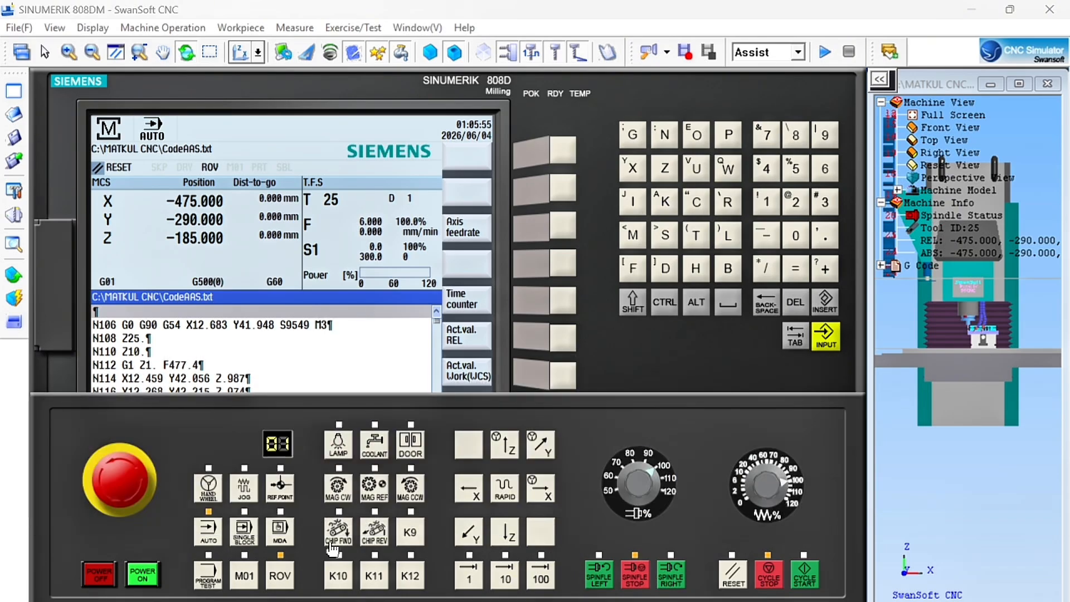
click(268, 488)
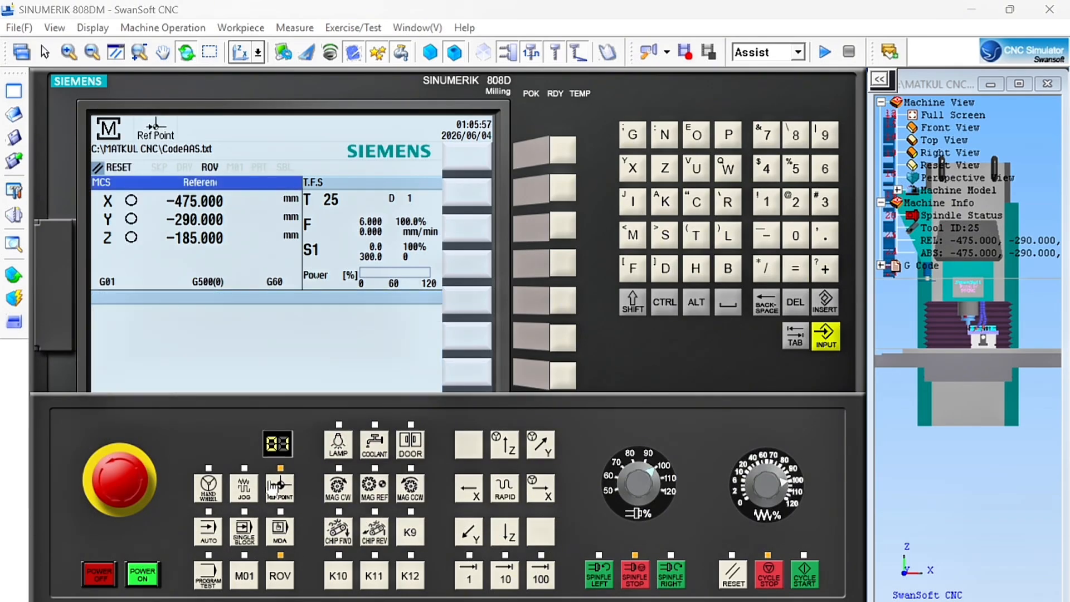
click(516, 454)
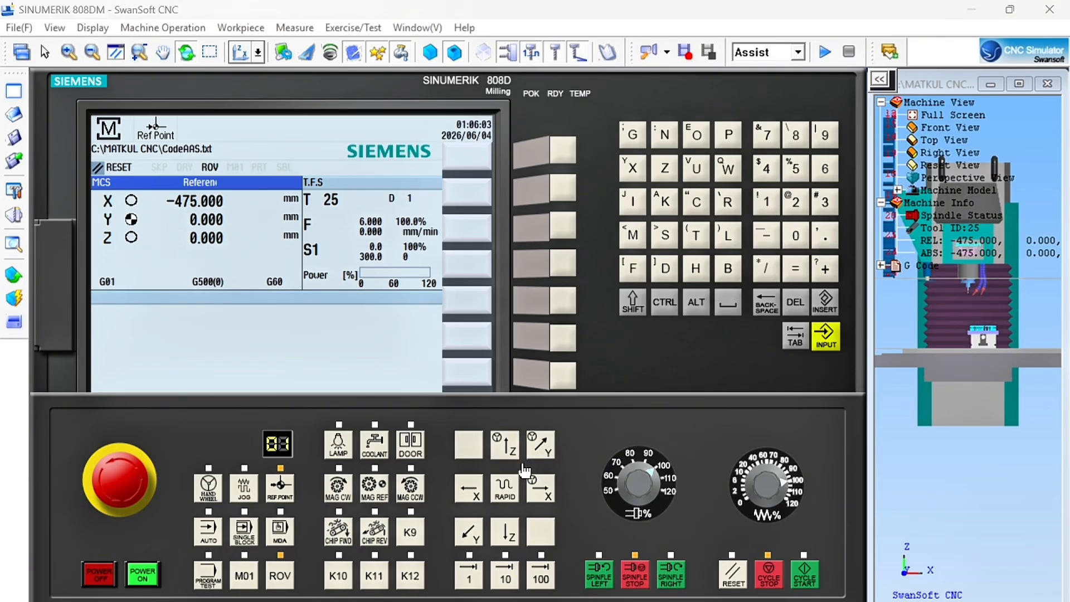
click(543, 496)
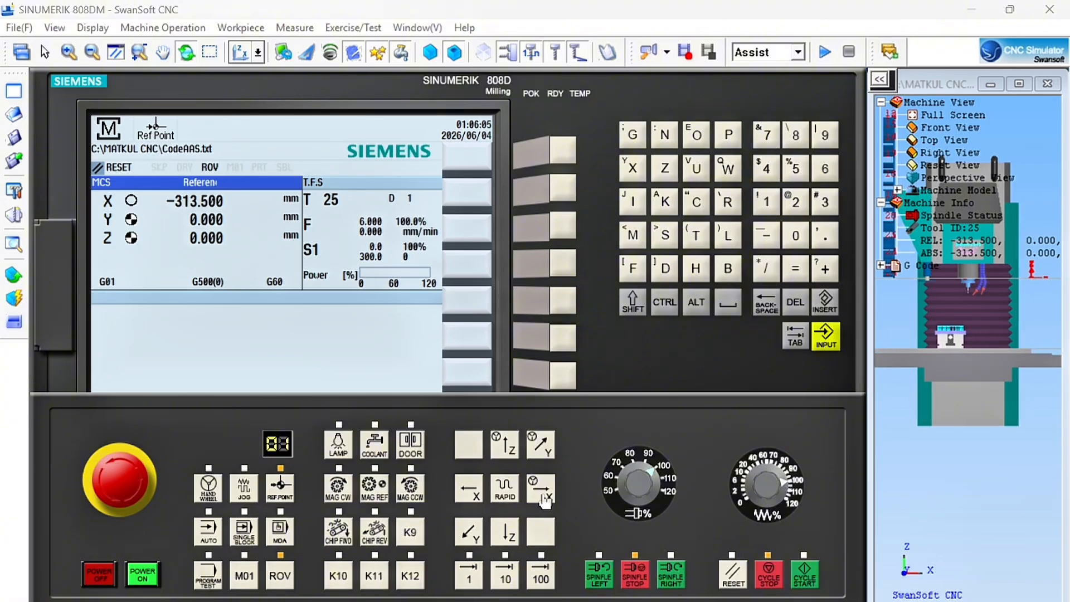
Select the AASCNCFINAL program for execution and start the automatic machining cycle with the machine door closed
scroll(948, 301, up, 5)
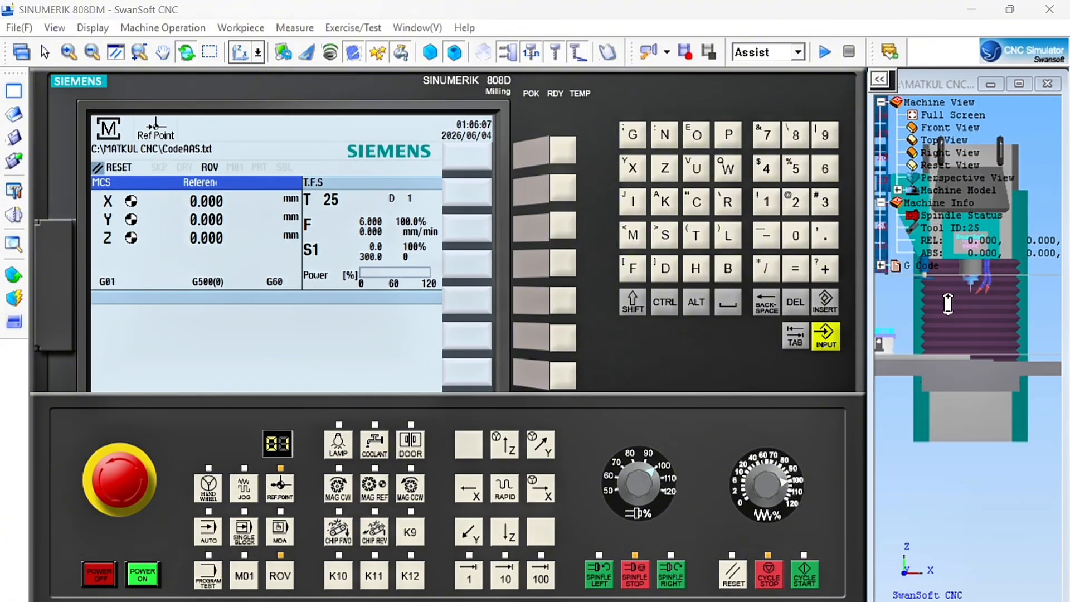
scroll(979, 345, up, 2)
drag(973, 326, 989, 376)
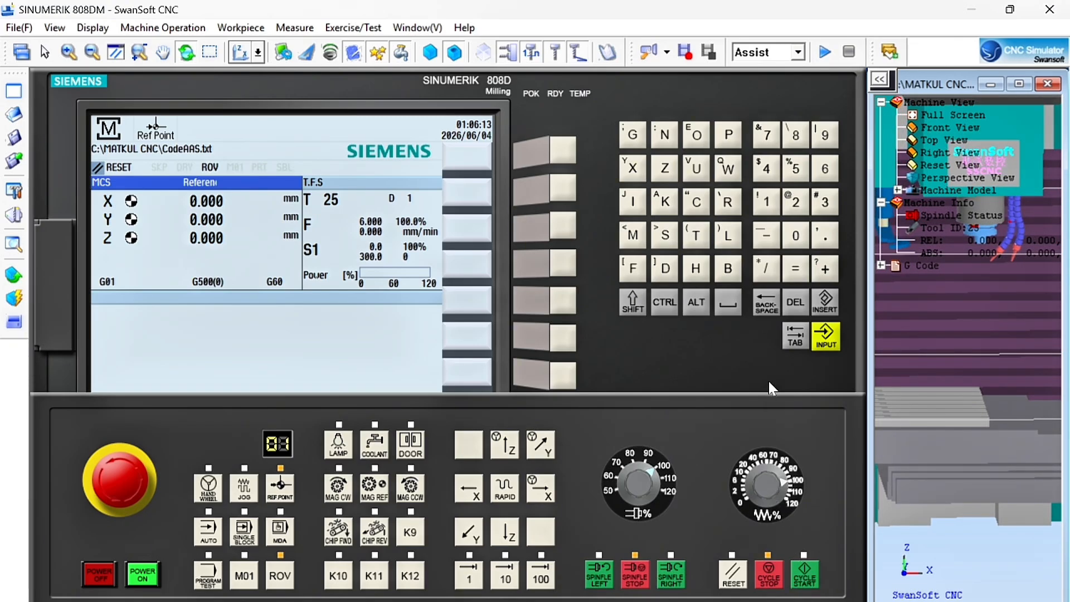
click(769, 352)
click(764, 485)
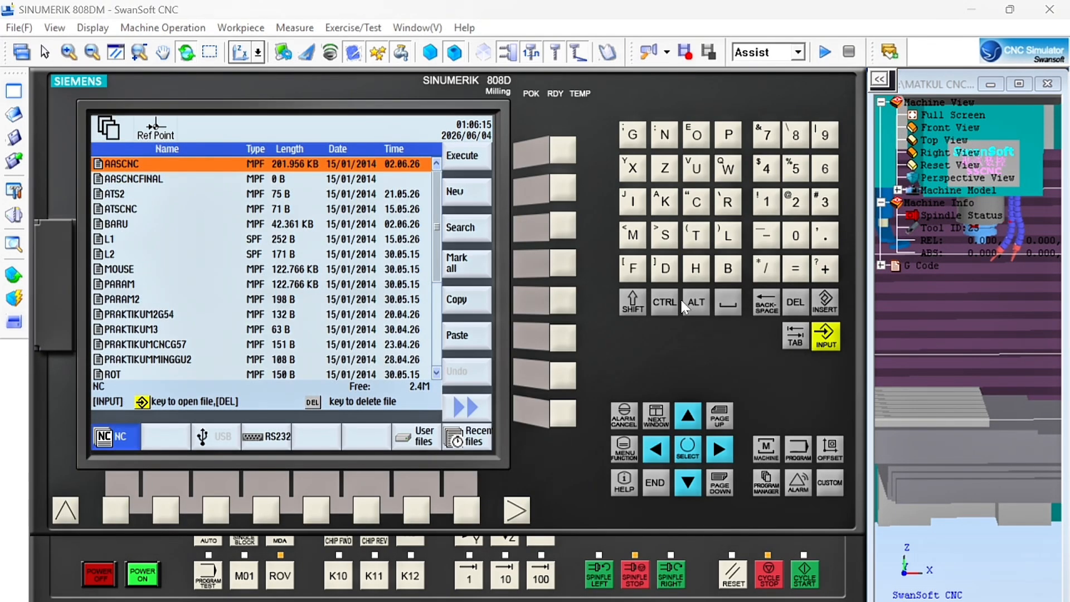
click(689, 484)
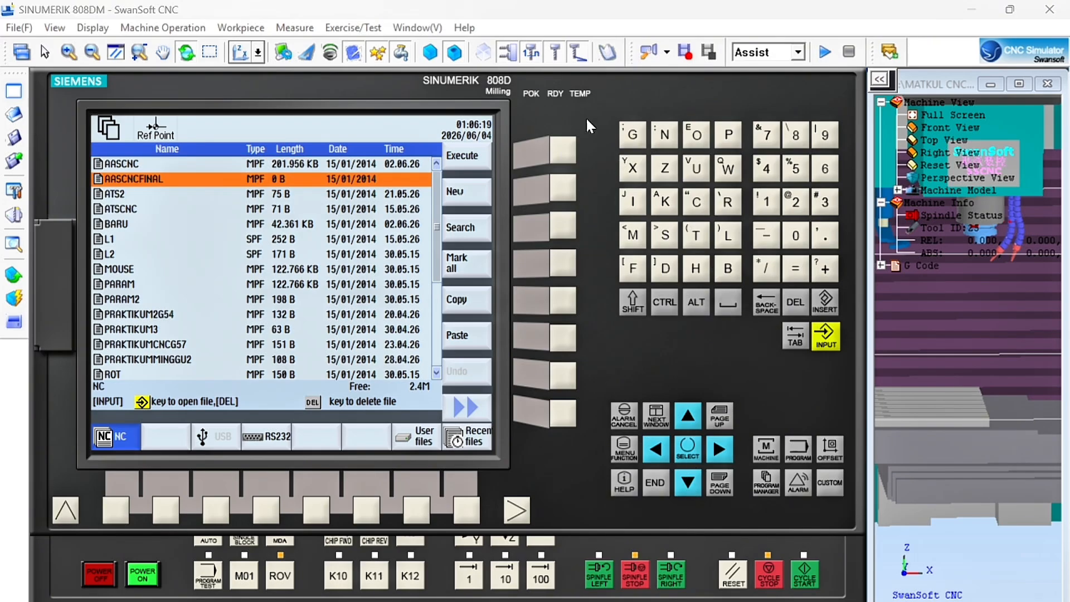
click(562, 150)
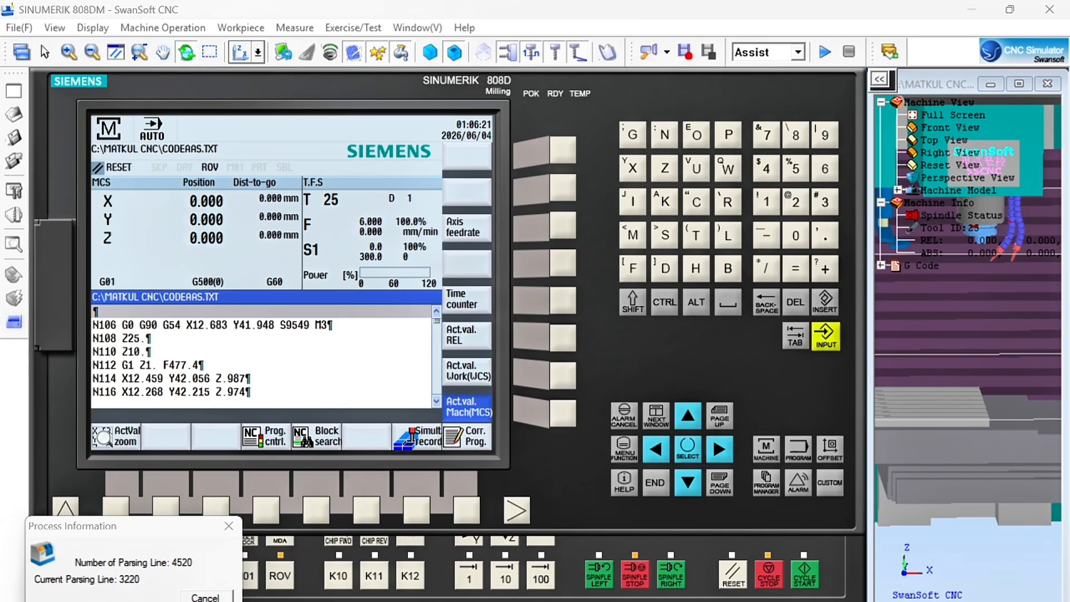
click(804, 576)
click(485, 546)
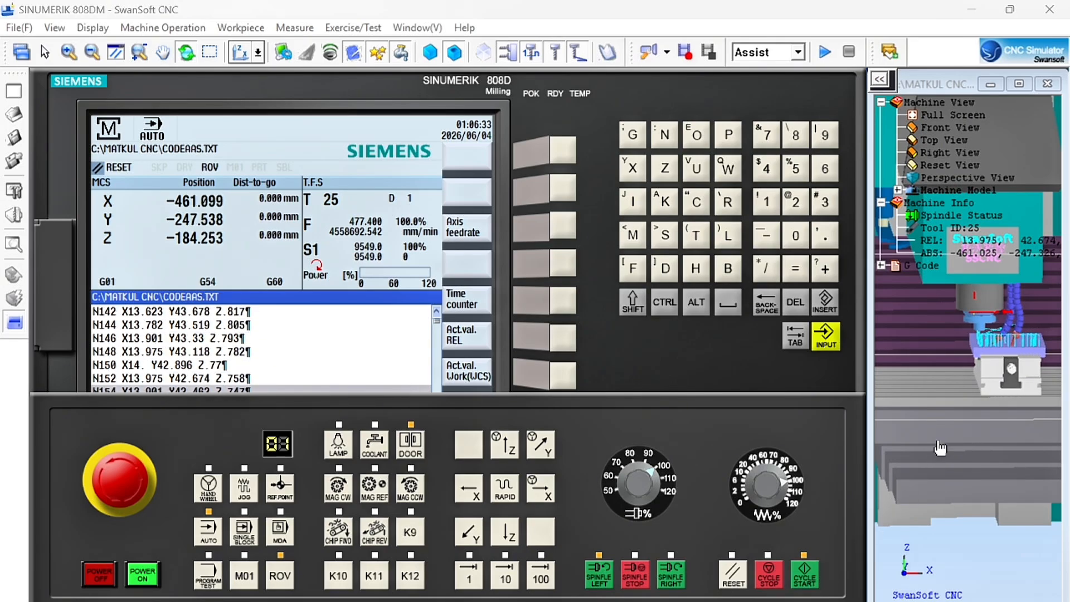
Watch the milling simulation up close around the tool and clamped workpiece until the program ends
scroll(1035, 350, up, 7)
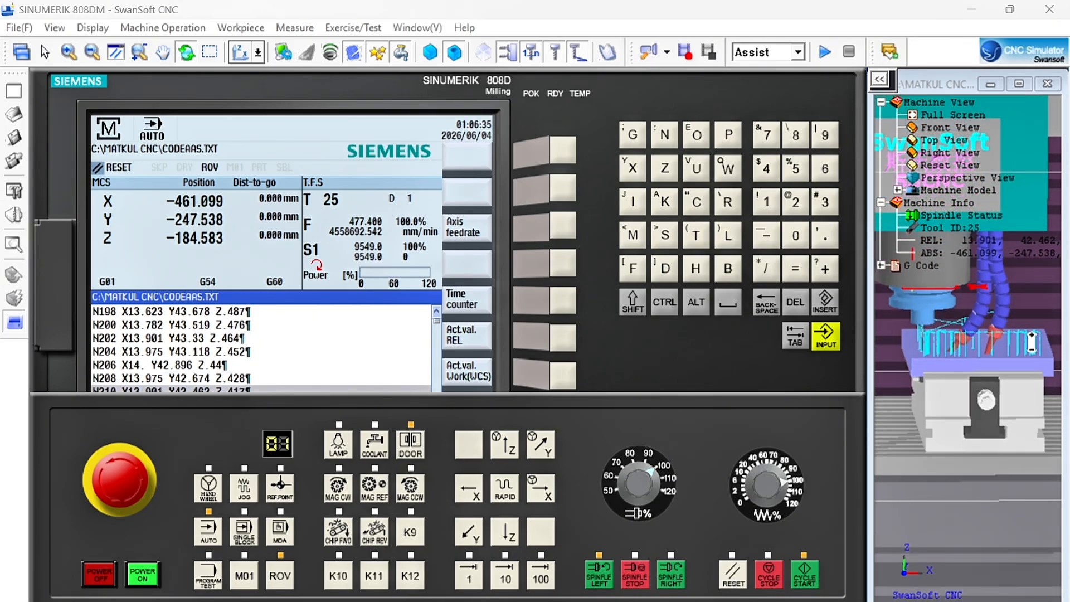
scroll(1005, 339, up, 2)
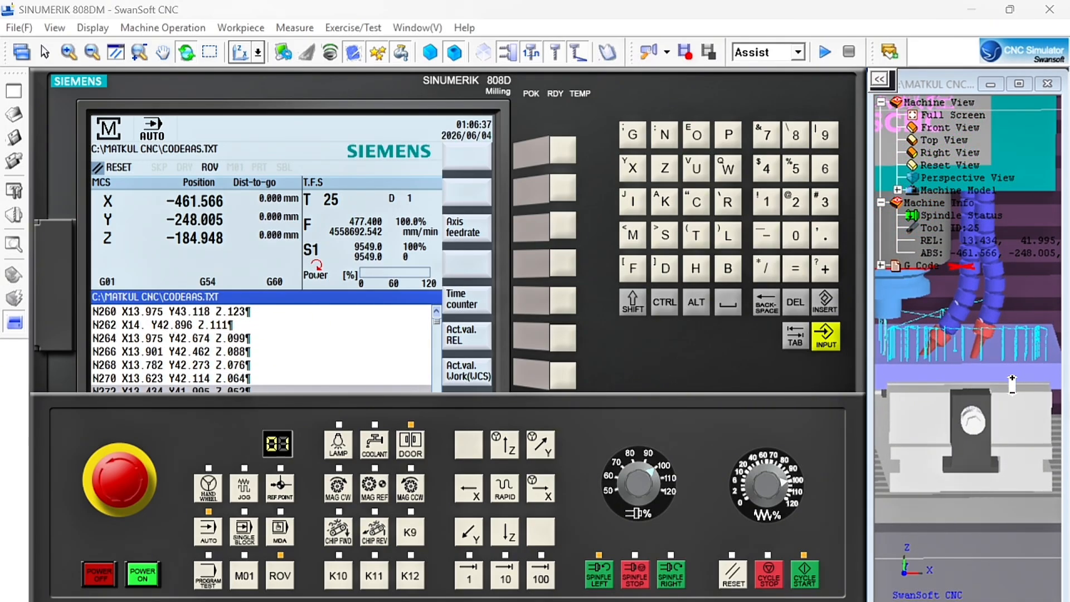
scroll(936, 373, down, 1)
scroll(936, 373, up, 3)
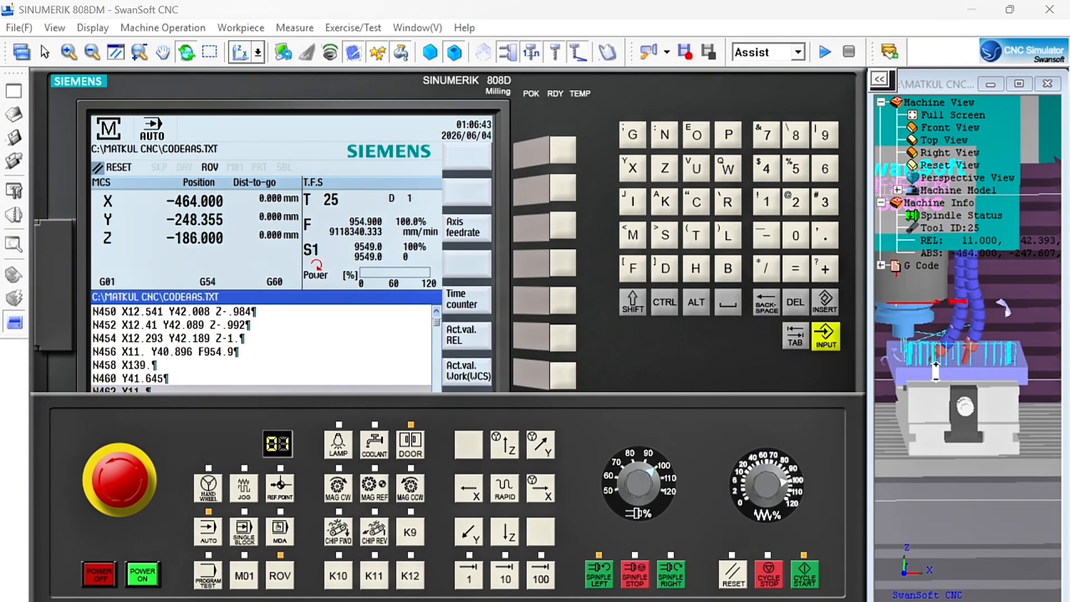
click(942, 165)
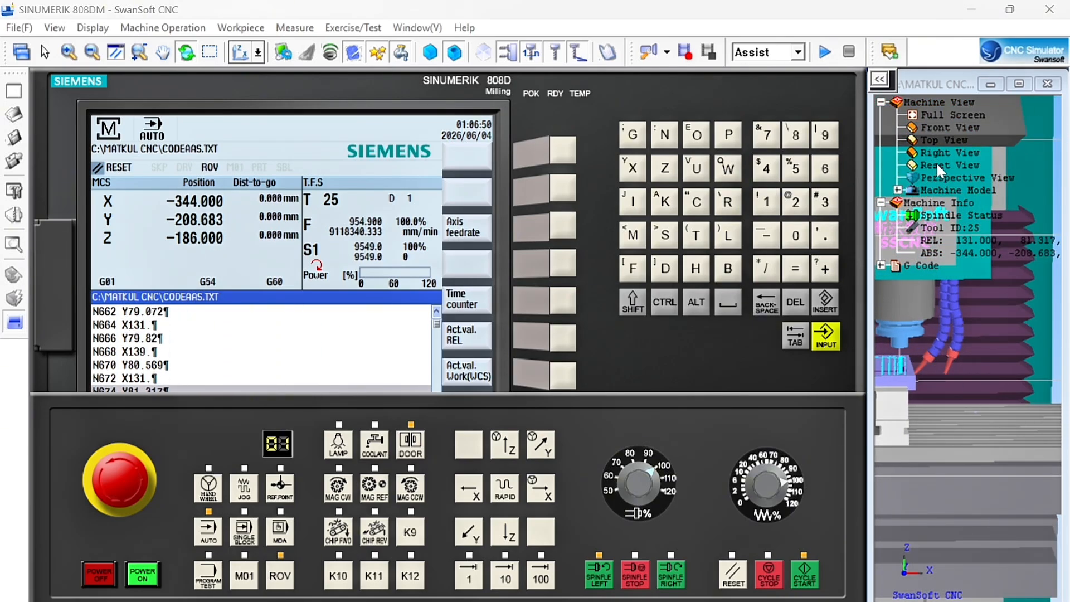
scroll(951, 319, up, 5)
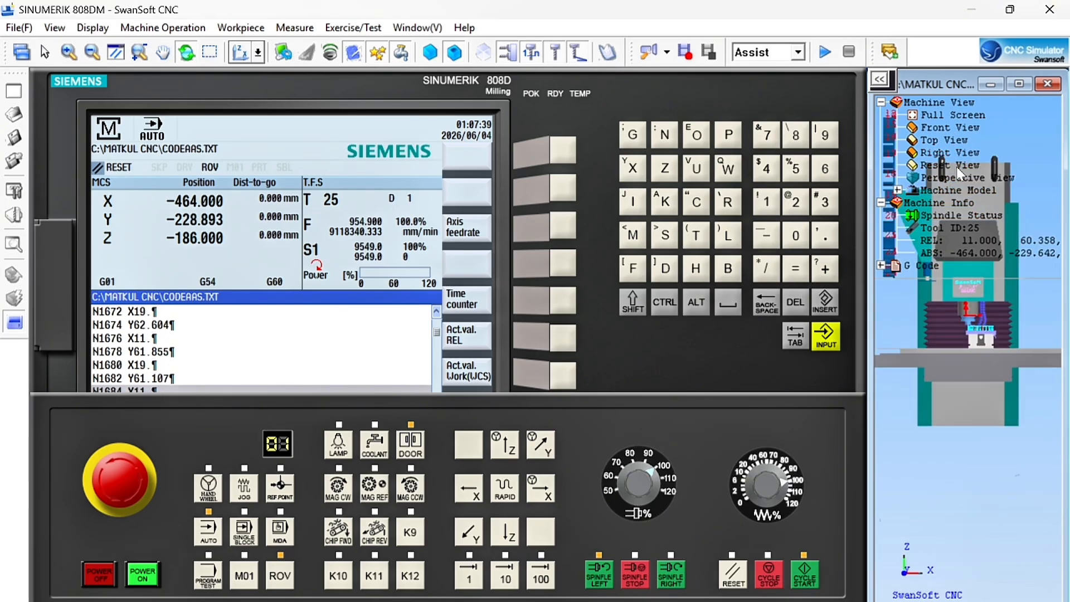
scroll(934, 331, up, 3)
drag(970, 334, 992, 372)
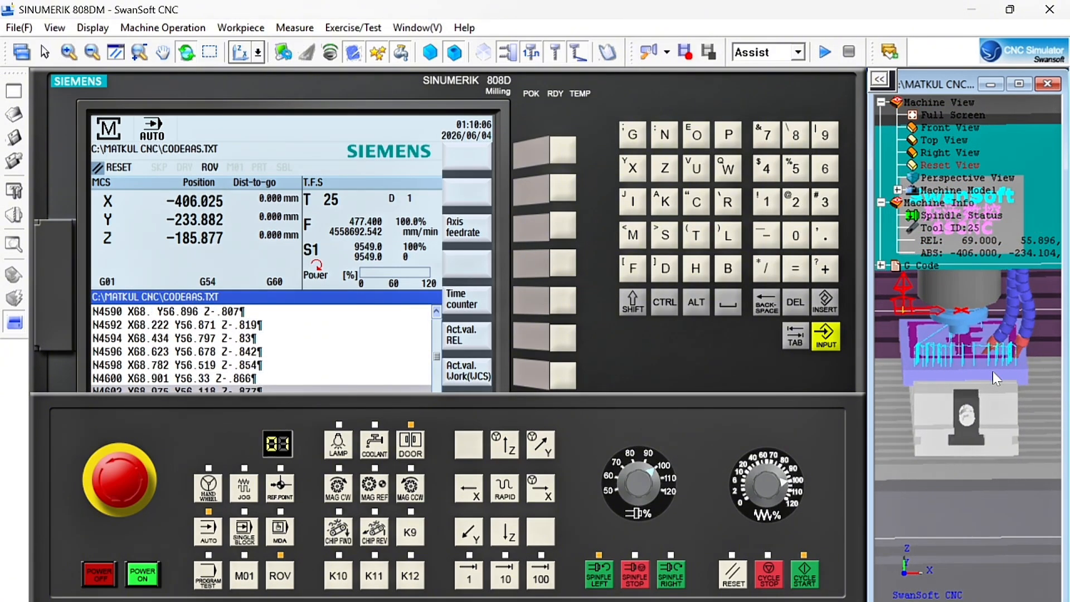
middle_drag(910, 361, 1058, 380)
scroll(1058, 380, up, 5)
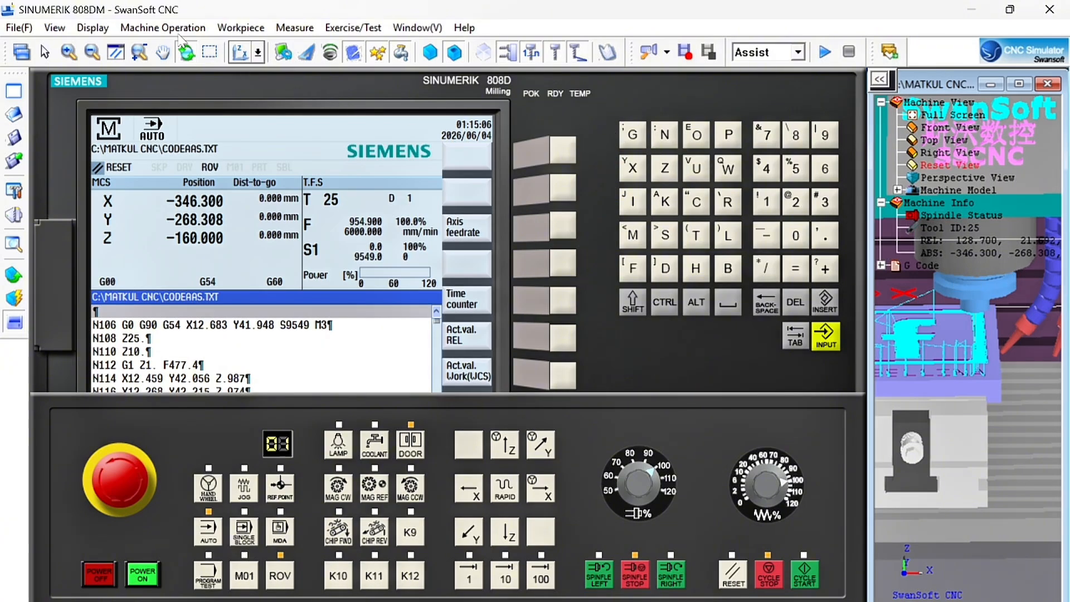
Enlarge the machine view and measure the distance from the plate's left edge to the inner right side of the milled logo frame
click(22, 53)
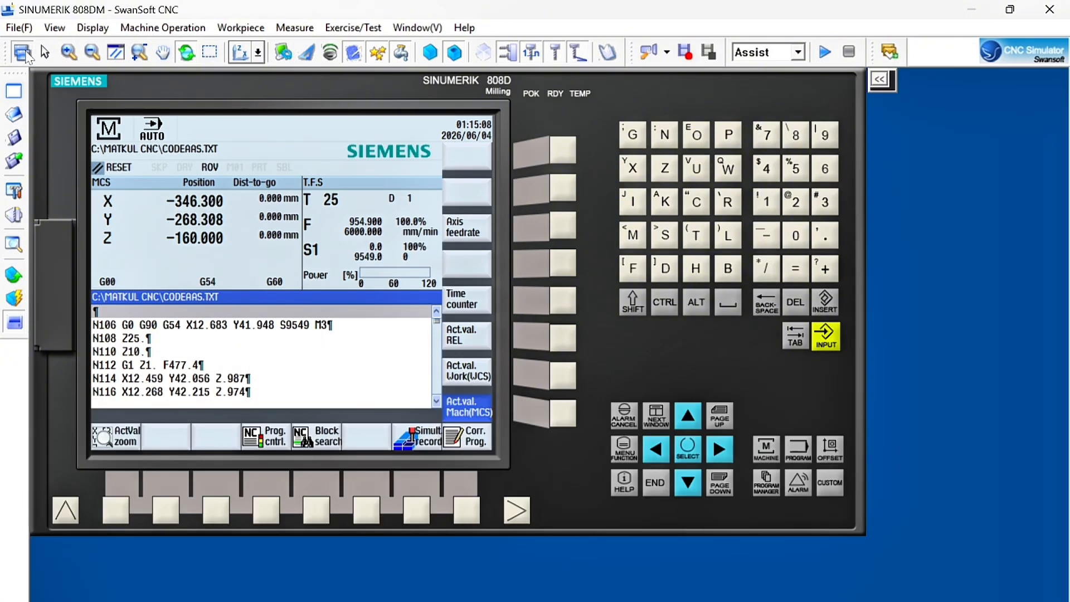
click(23, 53)
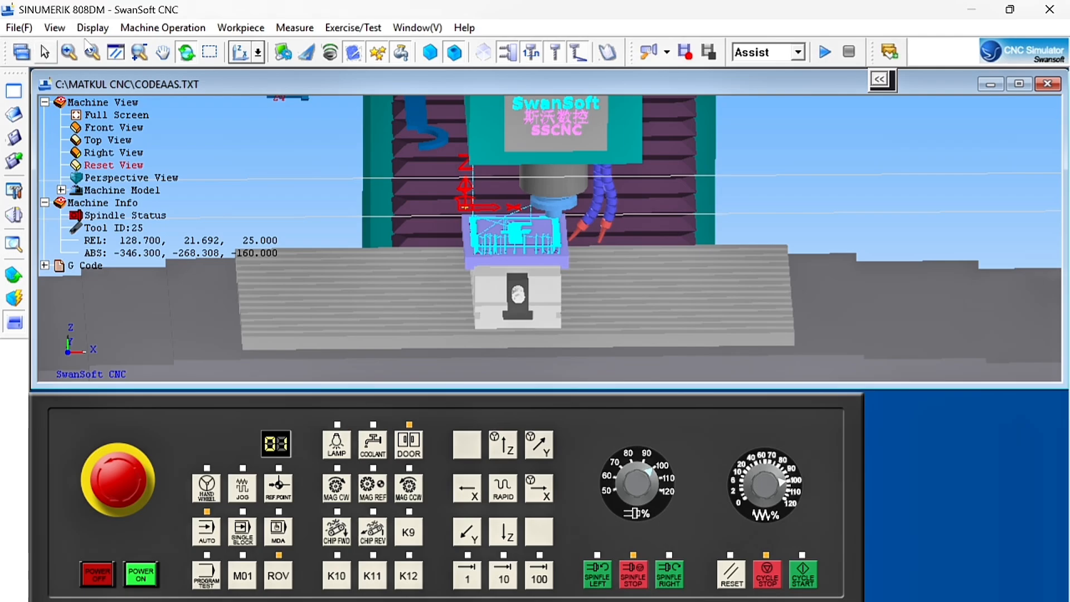
click(301, 28)
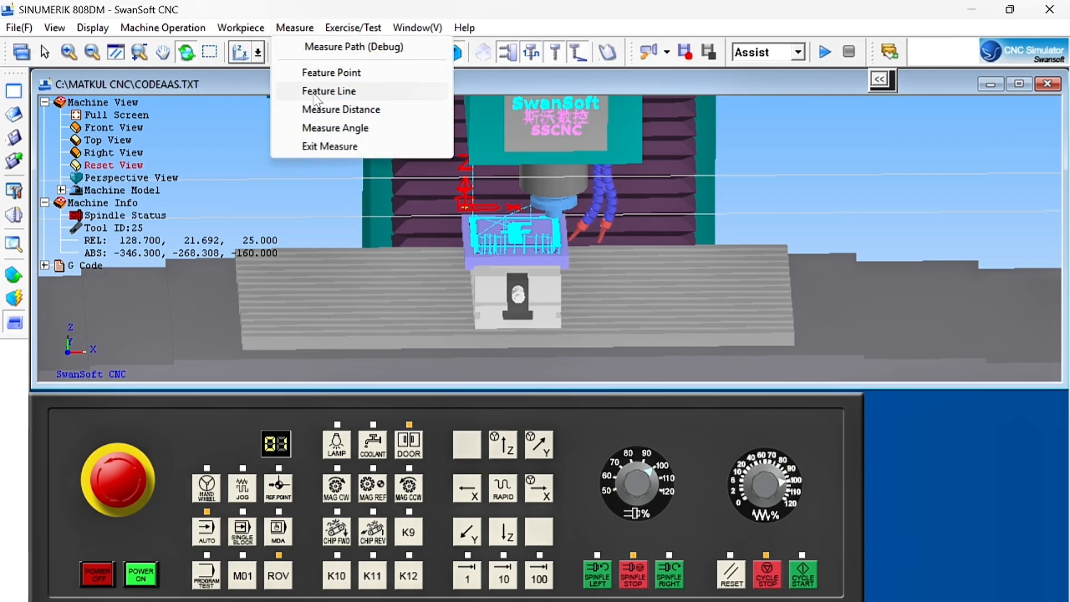
click(335, 110)
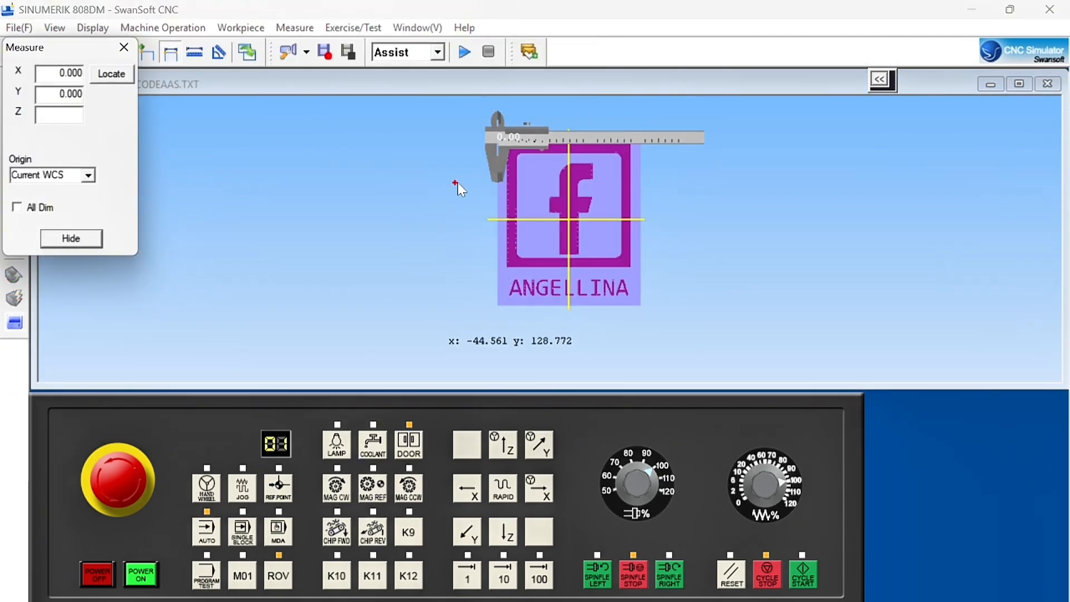
scroll(492, 194, up, 2)
click(499, 195)
scroll(648, 195, up, 1)
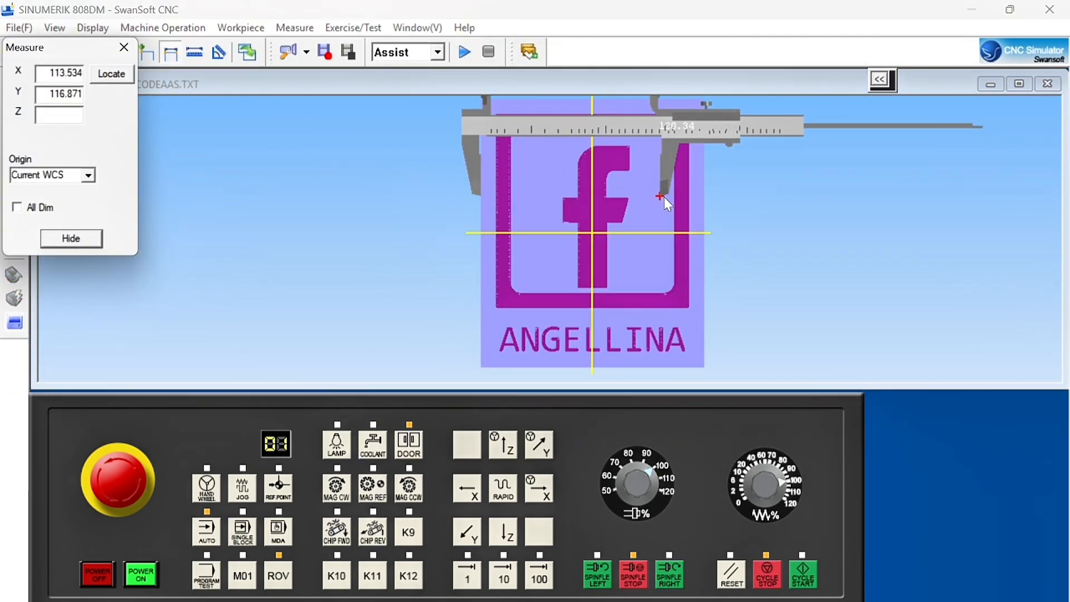
scroll(664, 196, down, 1)
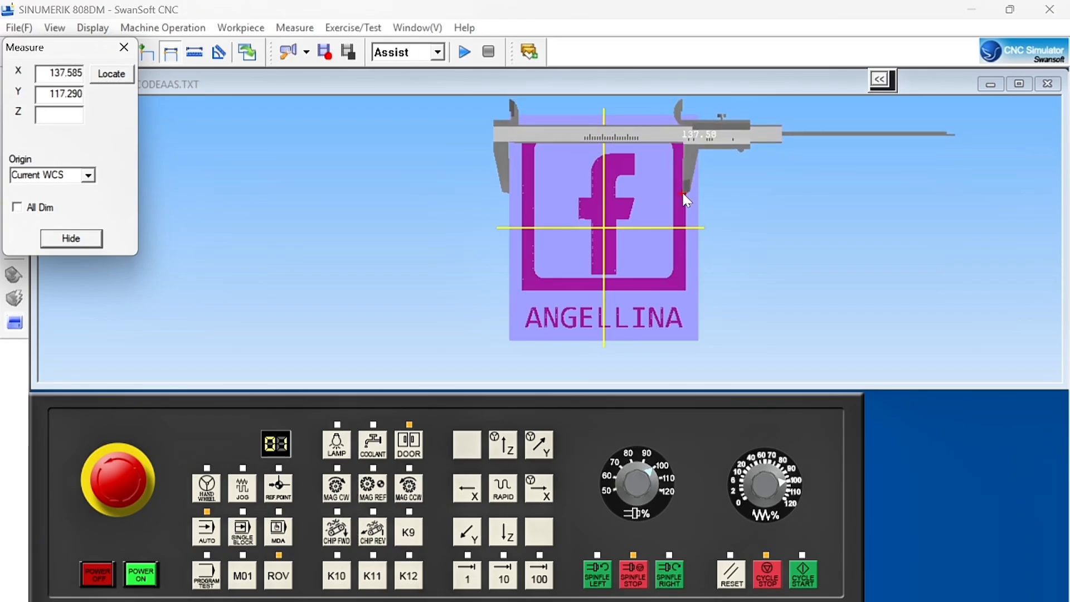
click(675, 205)
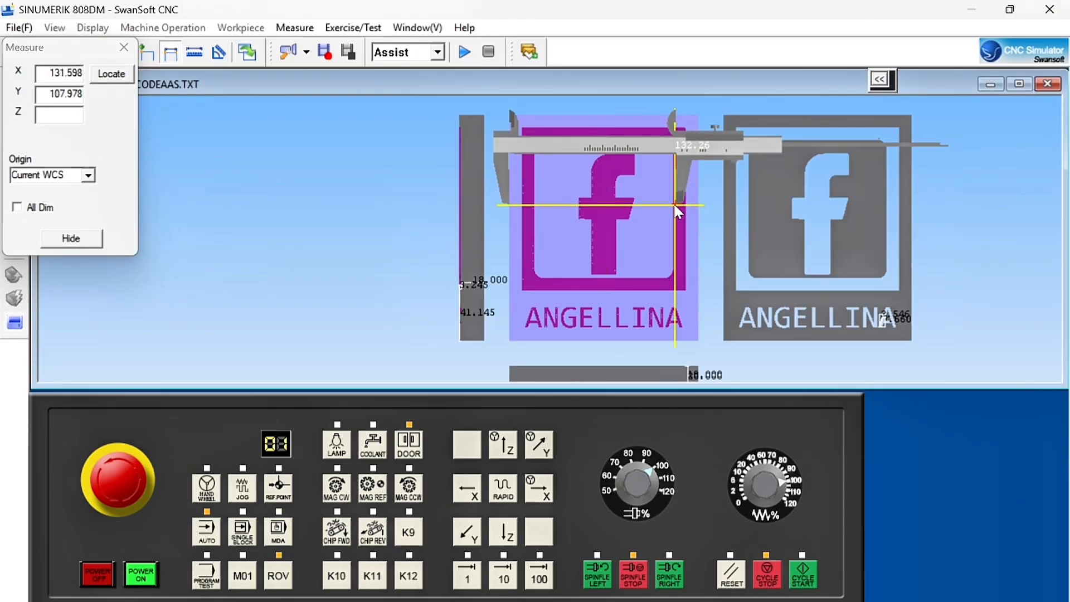